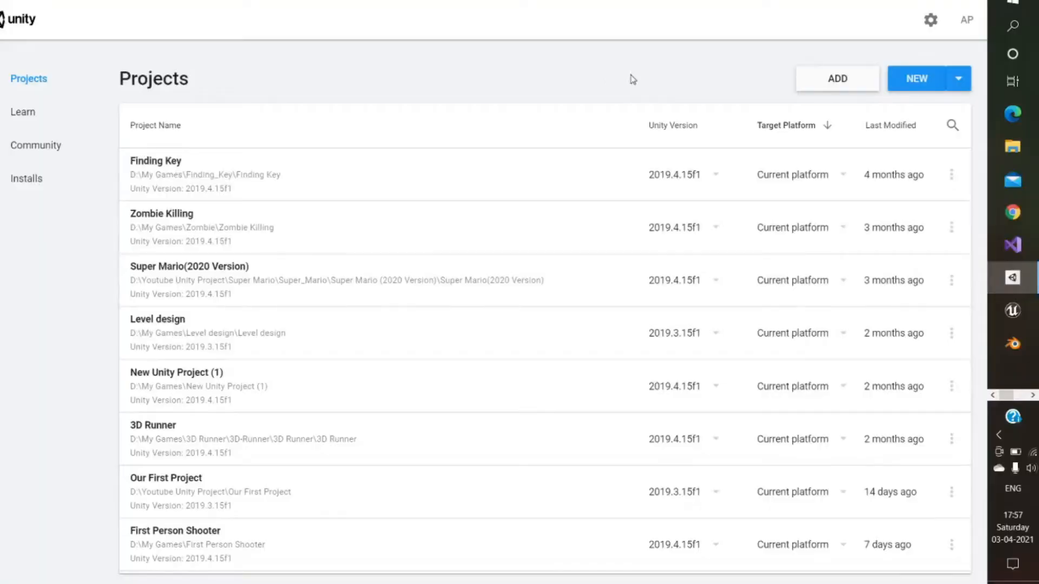
Start a new 3D project with Unity version 2019.4.15f1 and name it "Traffic System Tutorial".
{"action": "left_click", "coordinate": [962, 79]}
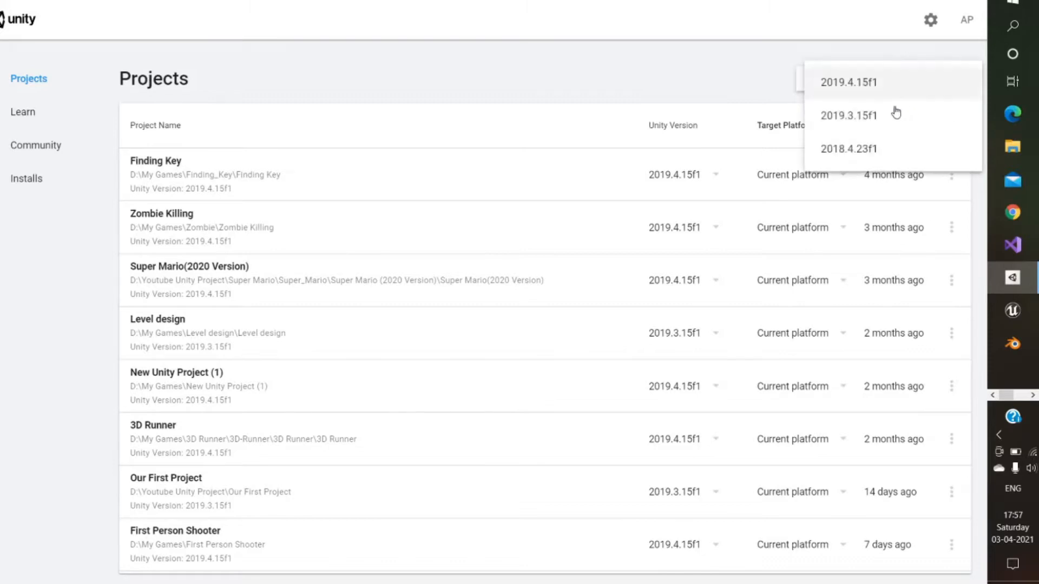
{"action": "left_click", "coordinate": [831, 86]}
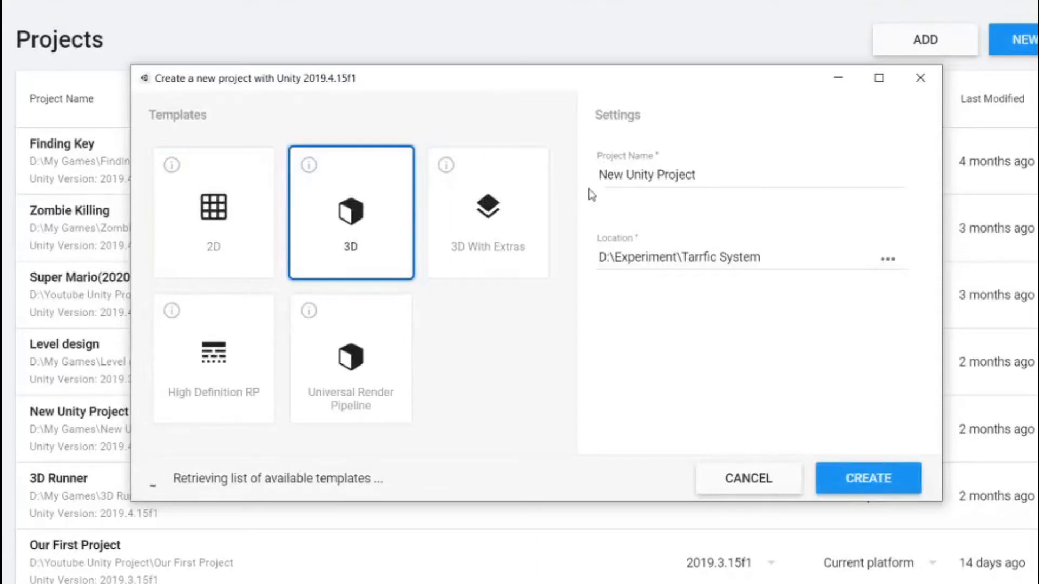
{"action": "left_click_drag", "start_coordinate": [686, 175], "coordinate": [599, 175]}
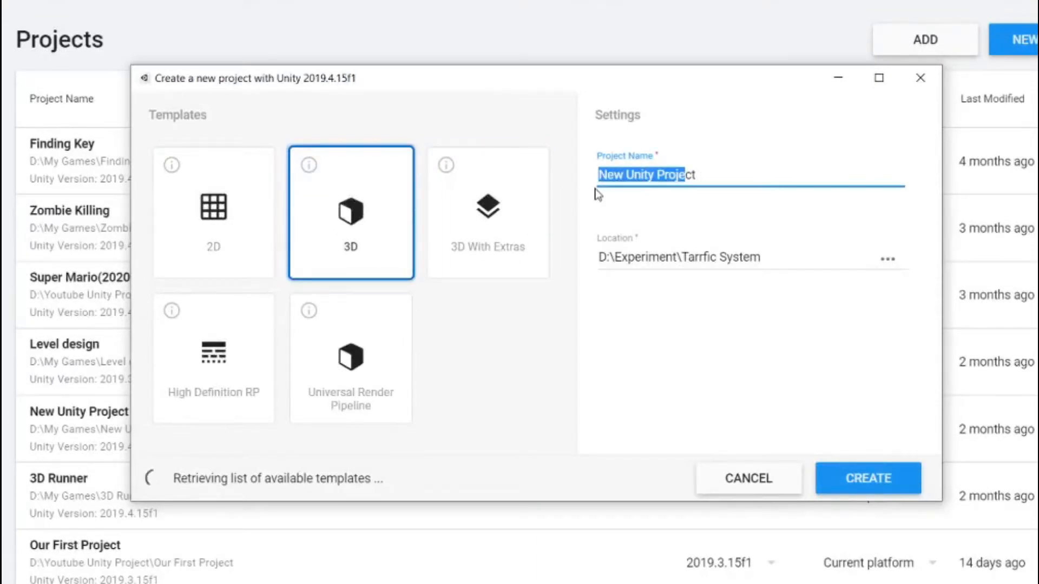
{"action": "key", "text": "BackSpace"}
{"action": "key", "text": "BackSpace"}
{"action": "type", "text": "Ta"}
{"action": "type", "text": "ra"}
{"action": "type", "text": "ffic"}
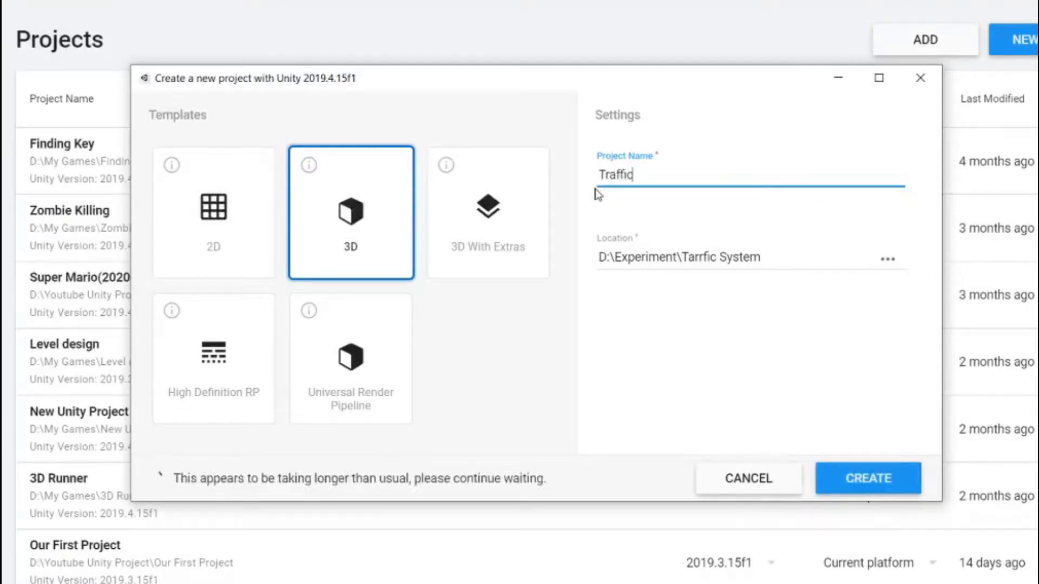
{"action": "type", "text": " System Tutorial;"}
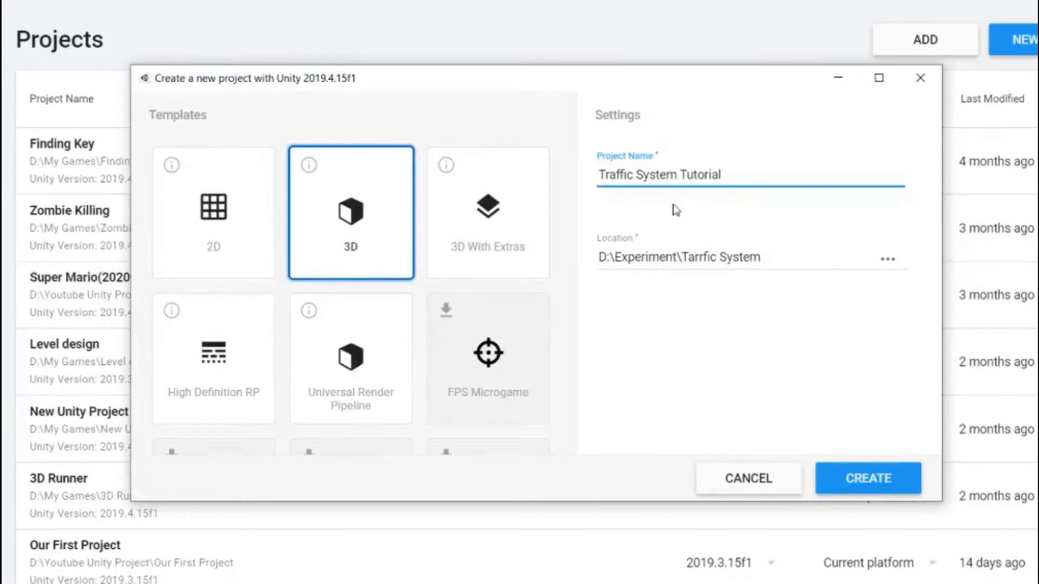
Browse for the project's save location and open the Youtube Unity Project folder on drive D.
{"action": "left_click", "coordinate": [886, 263]}
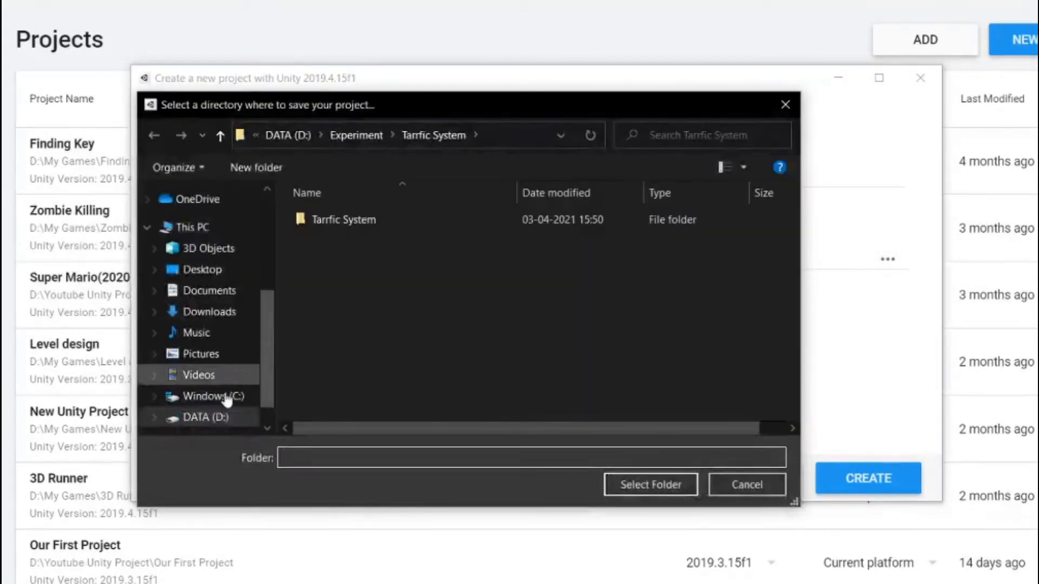
{"action": "left_click", "coordinate": [206, 418]}
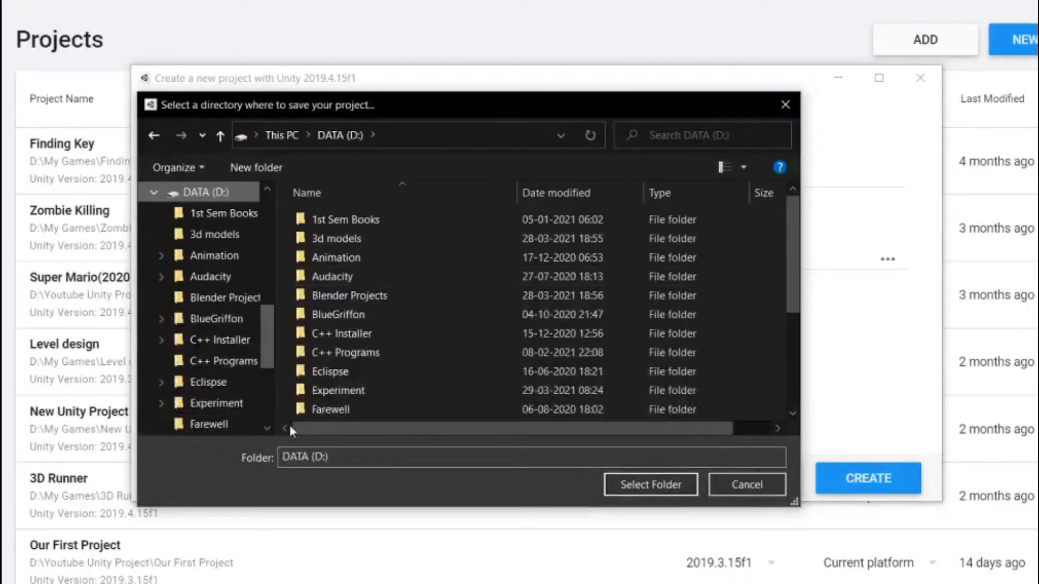
{"action": "scroll", "coordinate": [381, 380], "scroll_direction": "down", "scroll_amount": 2}
{"action": "scroll", "coordinate": [373, 387], "scroll_direction": "down", "scroll_amount": 2}
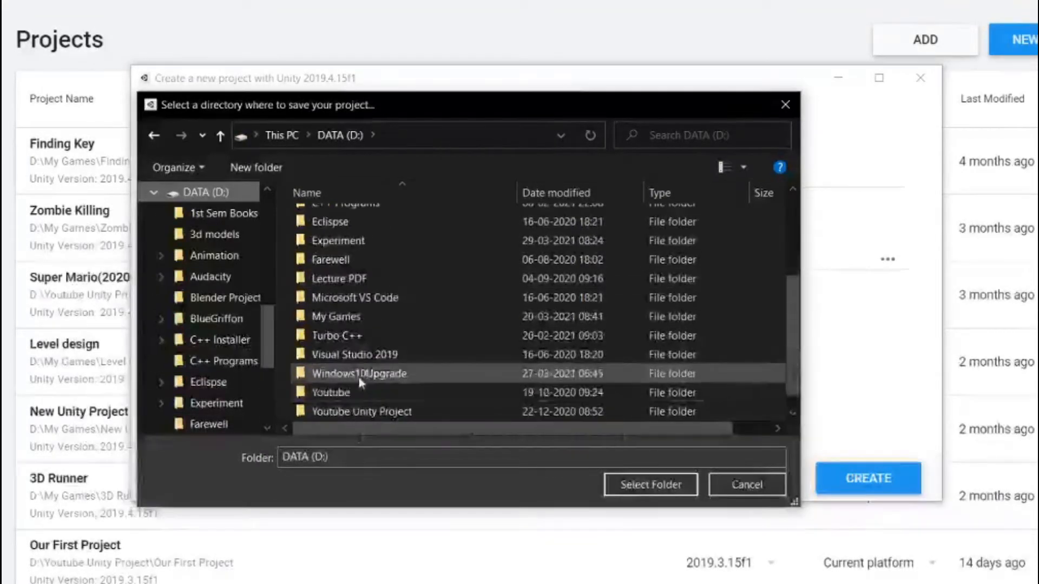
{"action": "left_click", "coordinate": [356, 410]}
{"action": "double_click", "coordinate": [356, 411]}
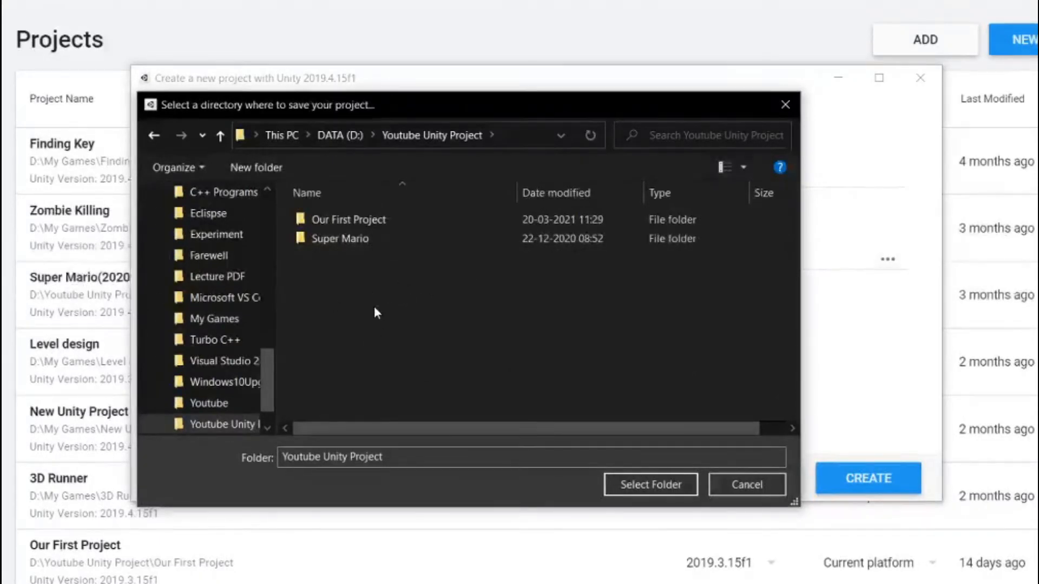
Create a new folder named "Traffic System" inside the Youtube Unity Project folder.
{"action": "right_click", "coordinate": [373, 326]}
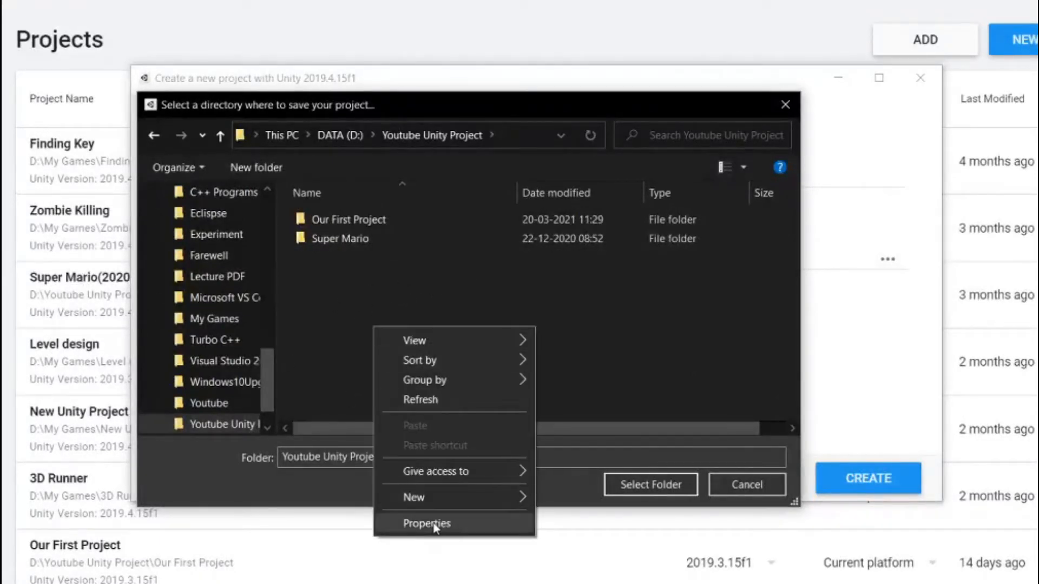
{"action": "mouse_move", "coordinate": [514, 498]}
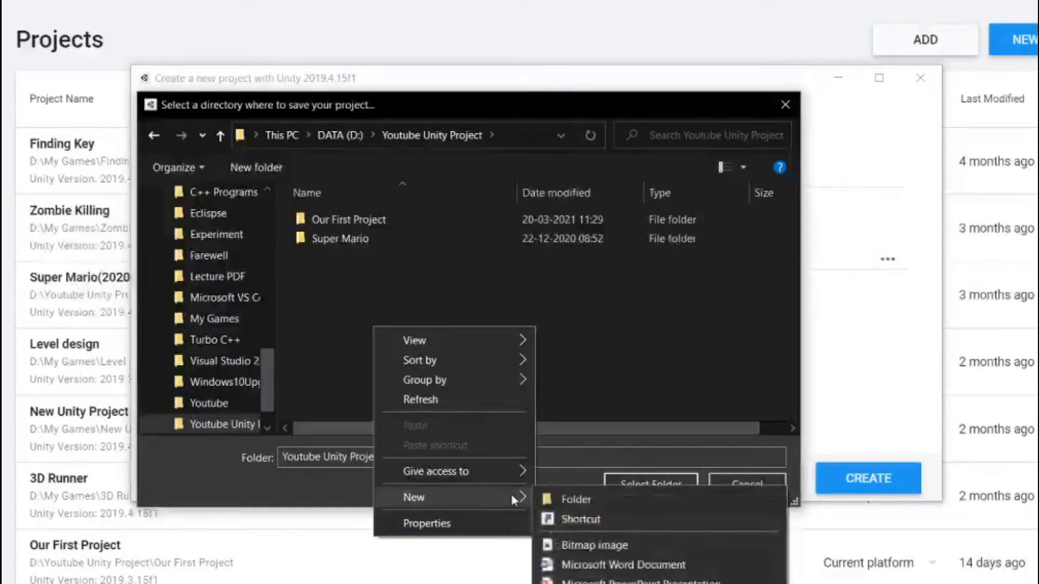
{"action": "left_click", "coordinate": [557, 497]}
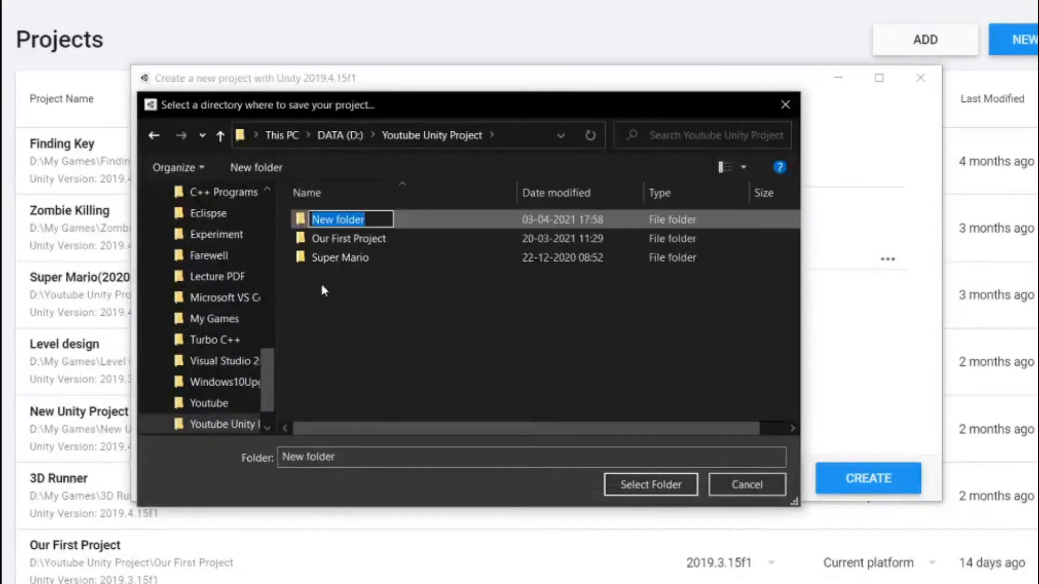
{"action": "key", "text": "BackSpace"}
{"action": "type", "text": "Trse"}
{"action": "key", "text": "BackSpace"}
{"action": "key", "text": "BackSpace"}
{"action": "type", "text": "affic System"}
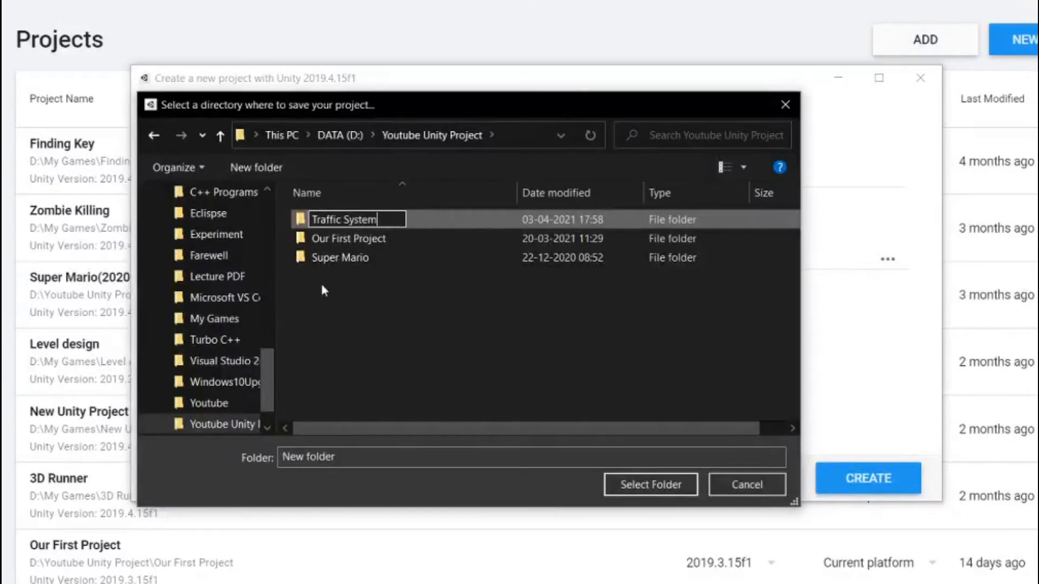
{"action": "key", "text": "Return"}
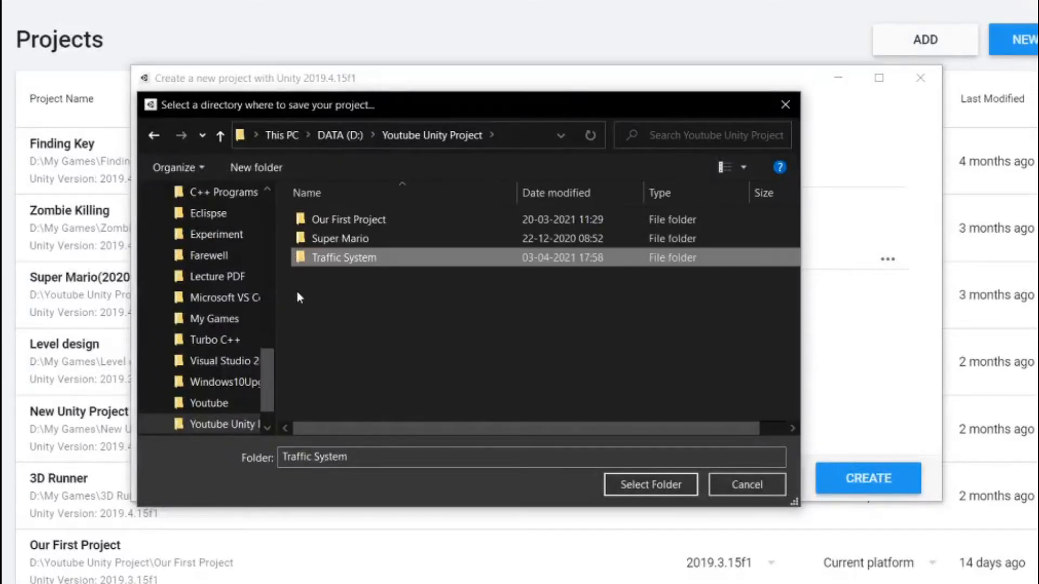
Choose the Traffic System folder as the save location and create the project.
{"action": "double_click", "coordinate": [342, 259]}
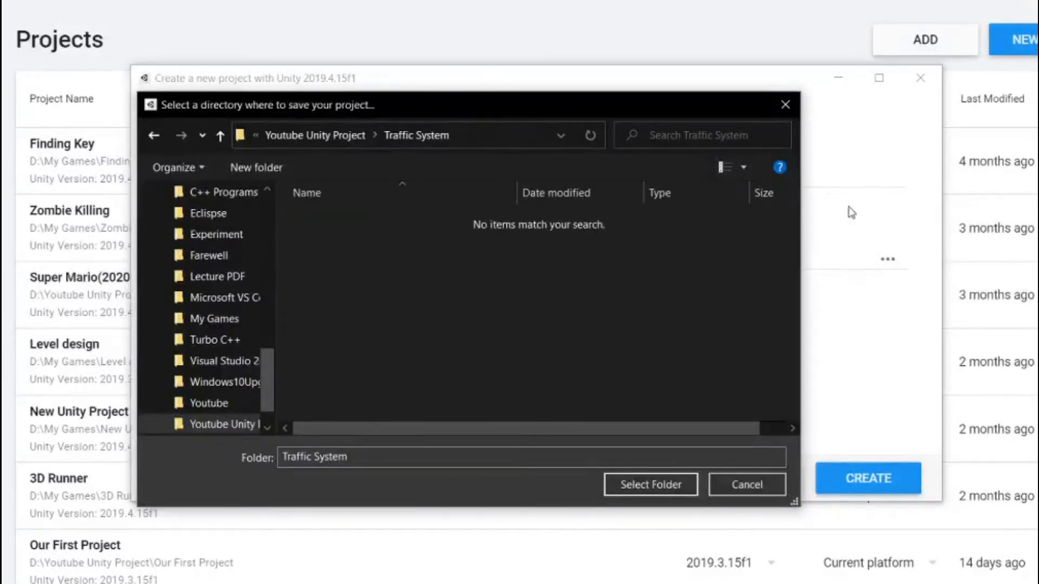
{"action": "left_click", "coordinate": [649, 485]}
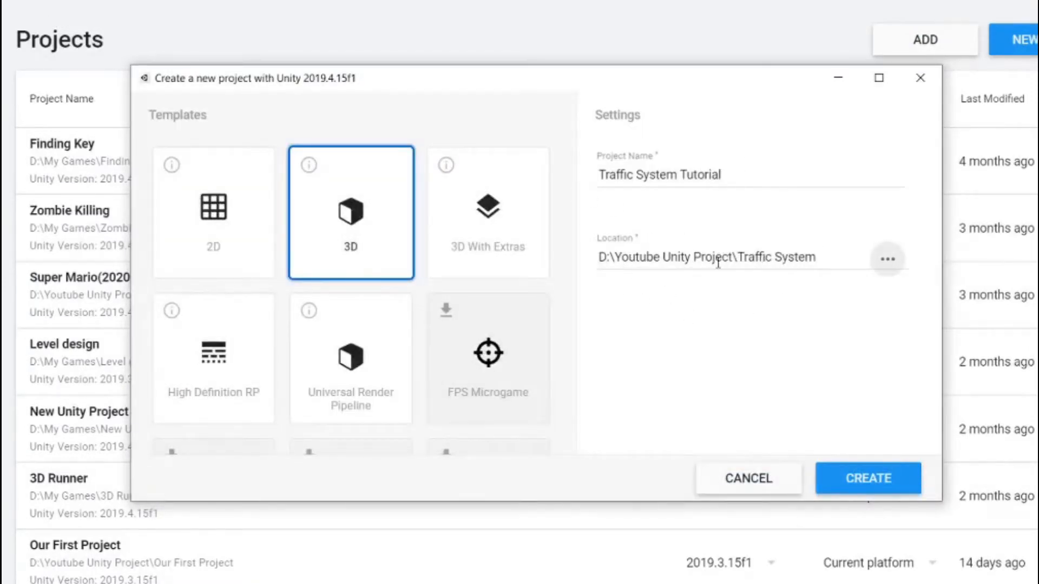
{"action": "left_click", "coordinate": [849, 478]}
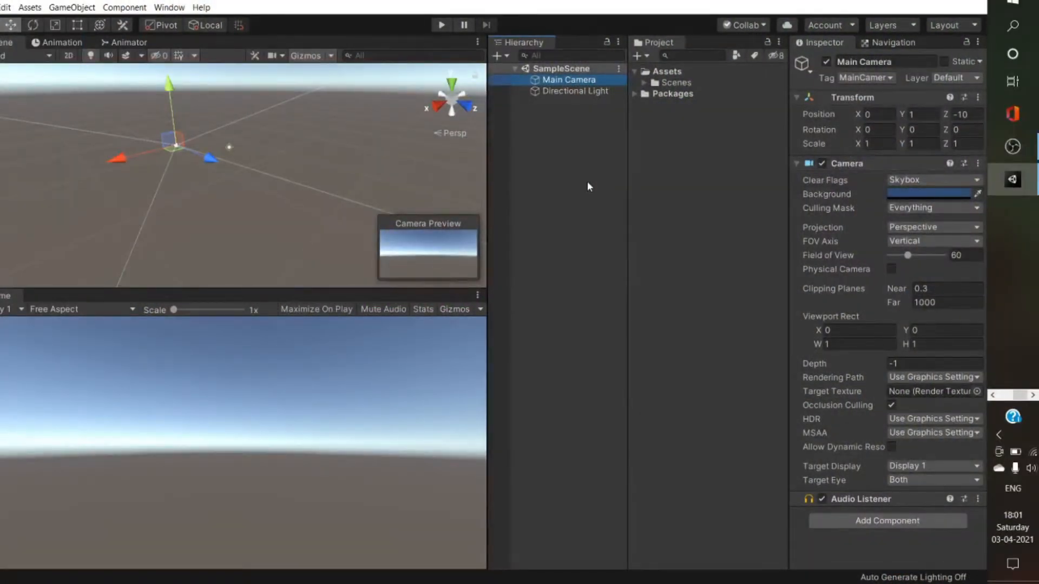
Close the Animation and Animator windows docked beside the Scene view.
{"action": "left_click", "coordinate": [588, 186]}
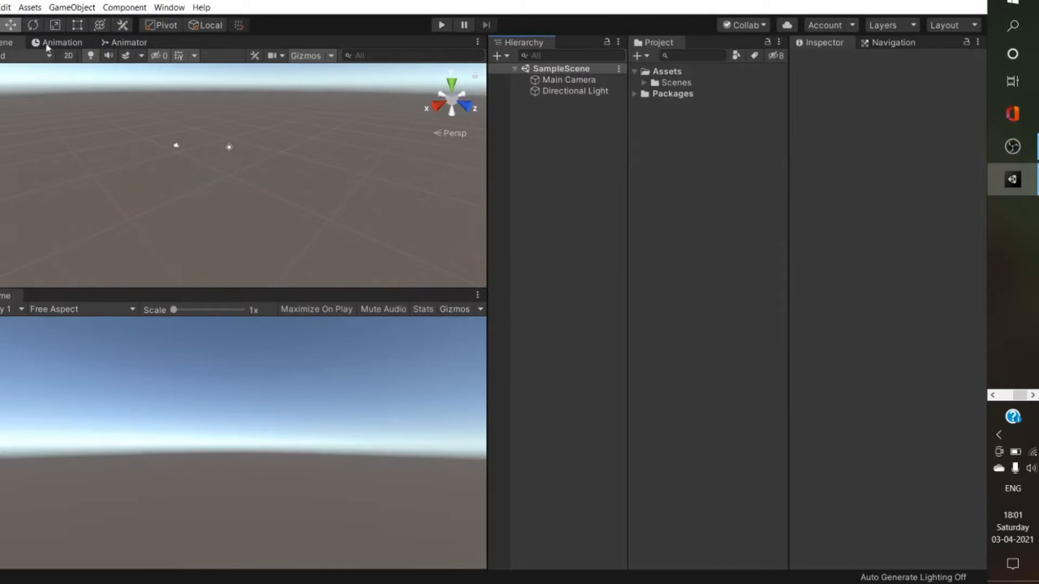
{"action": "left_click", "coordinate": [123, 42]}
{"action": "left_click", "coordinate": [76, 42]}
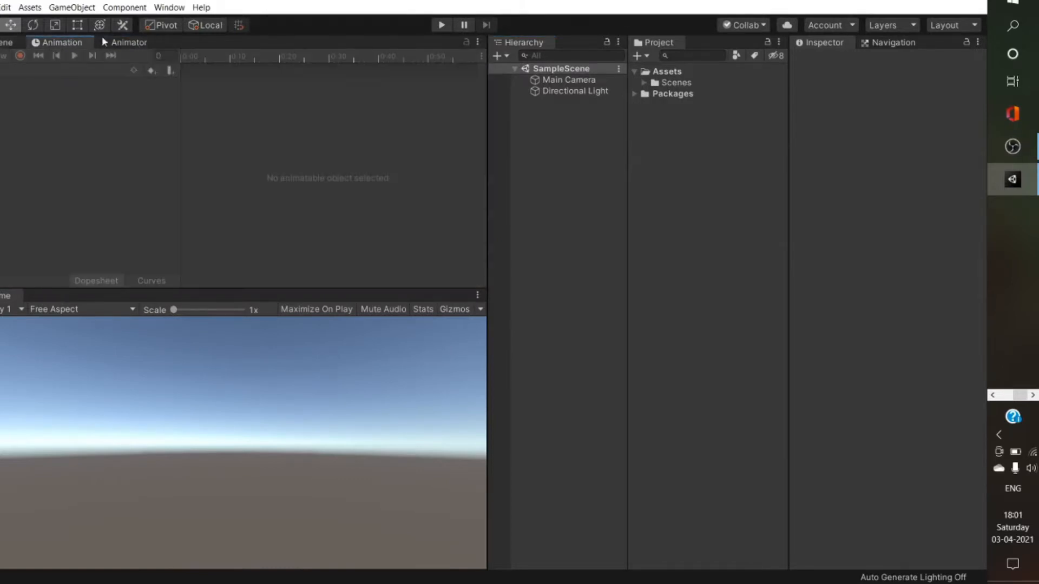
{"action": "left_click", "coordinate": [478, 43]}
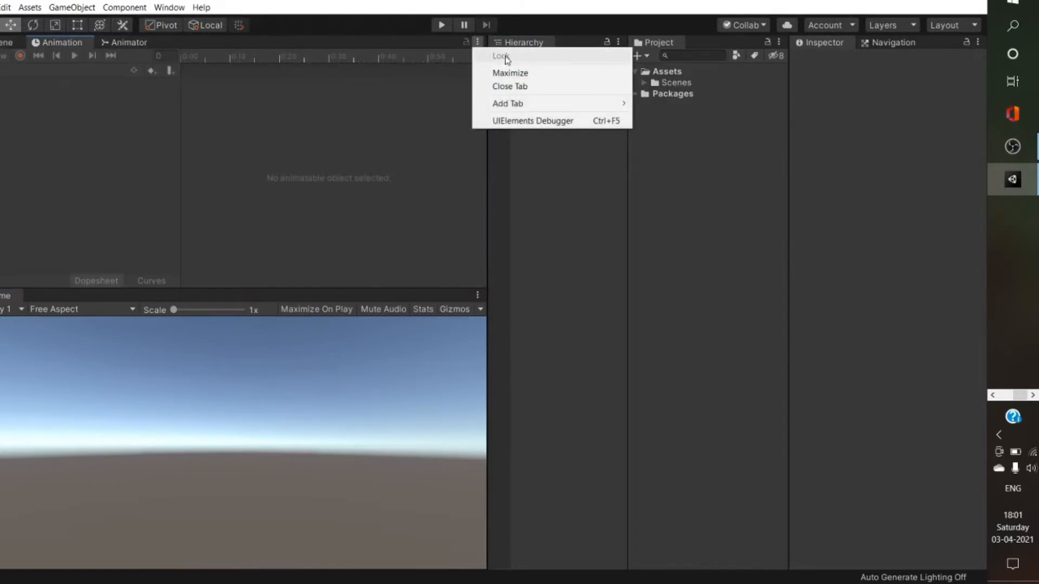
{"action": "left_click", "coordinate": [509, 86]}
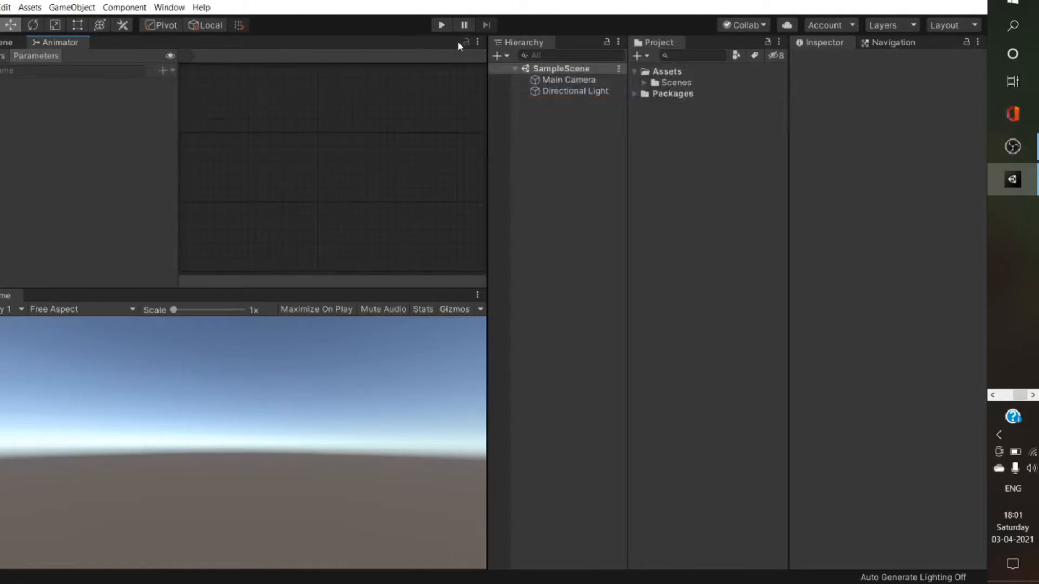
{"action": "left_click", "coordinate": [478, 42]}
{"action": "left_click", "coordinate": [509, 85]}
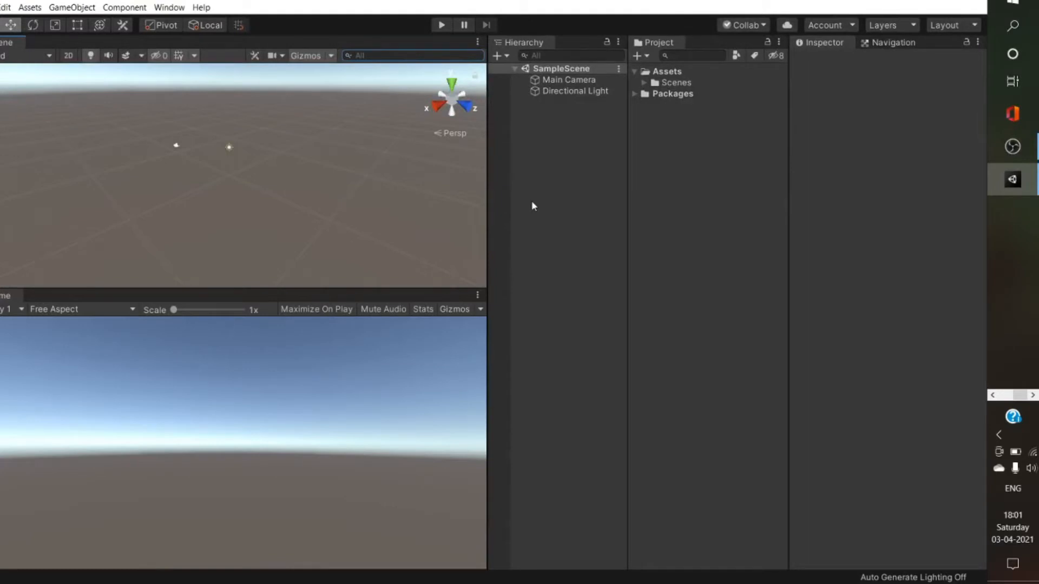
{"action": "left_click", "coordinate": [574, 79]}
{"action": "left_click", "coordinate": [582, 129]}
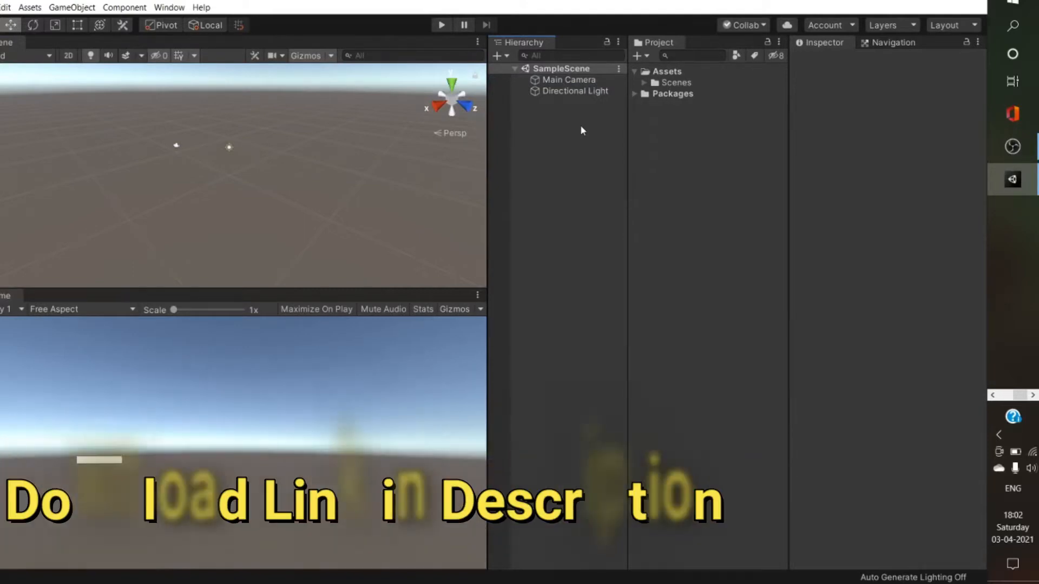
Open the Asset Store inside the editor and maximize its window.
{"action": "left_click", "coordinate": [176, 8]}
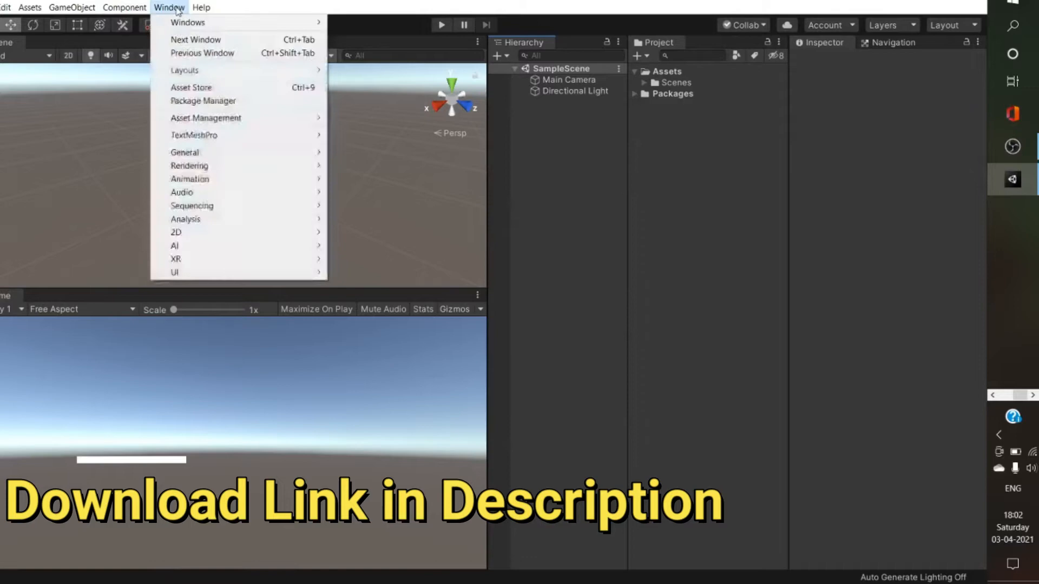
{"action": "left_click", "coordinate": [192, 90]}
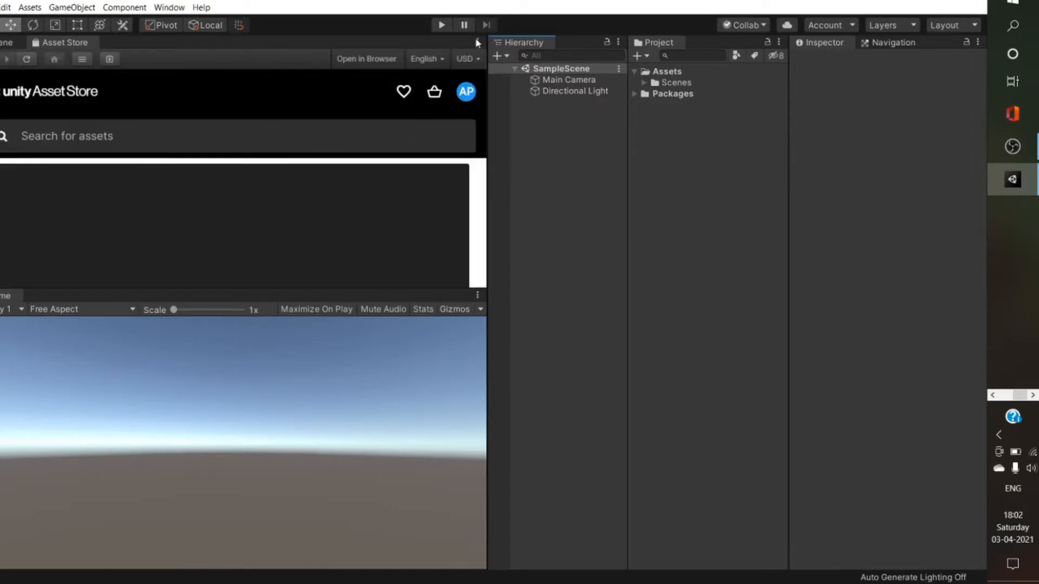
{"action": "left_click", "coordinate": [477, 41]}
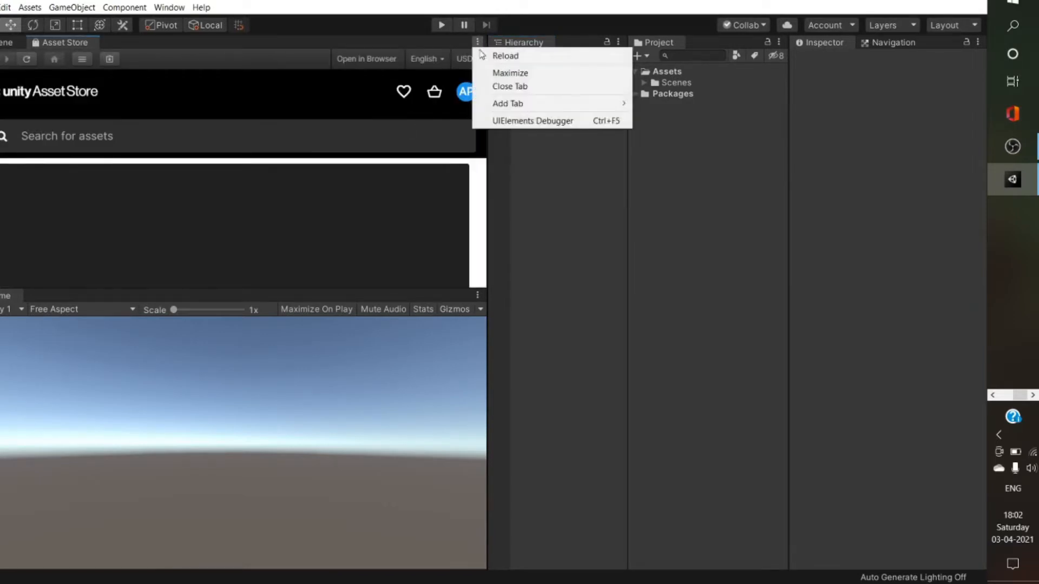
{"action": "left_click", "coordinate": [519, 76]}
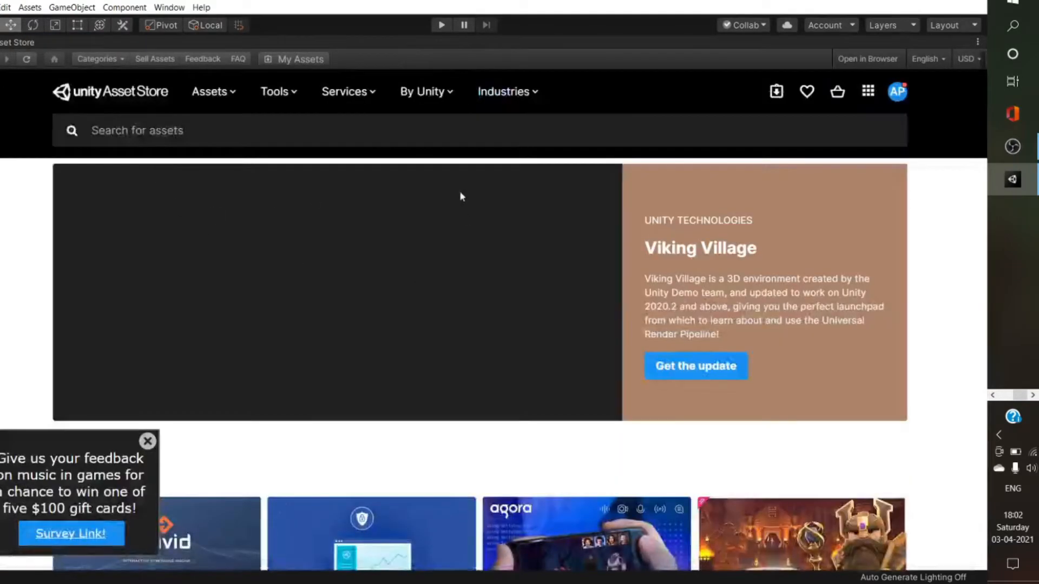
Search the Asset Store for "town pack", dismiss the survey pop-up and limit the results to free assets.
{"action": "left_click", "coordinate": [281, 136]}
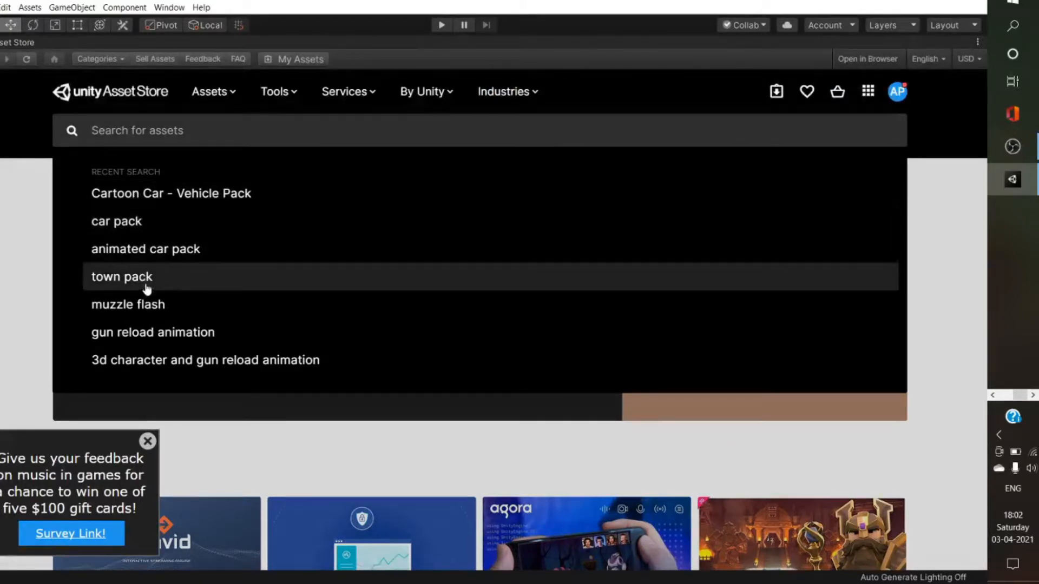
{"action": "left_click", "coordinate": [174, 280]}
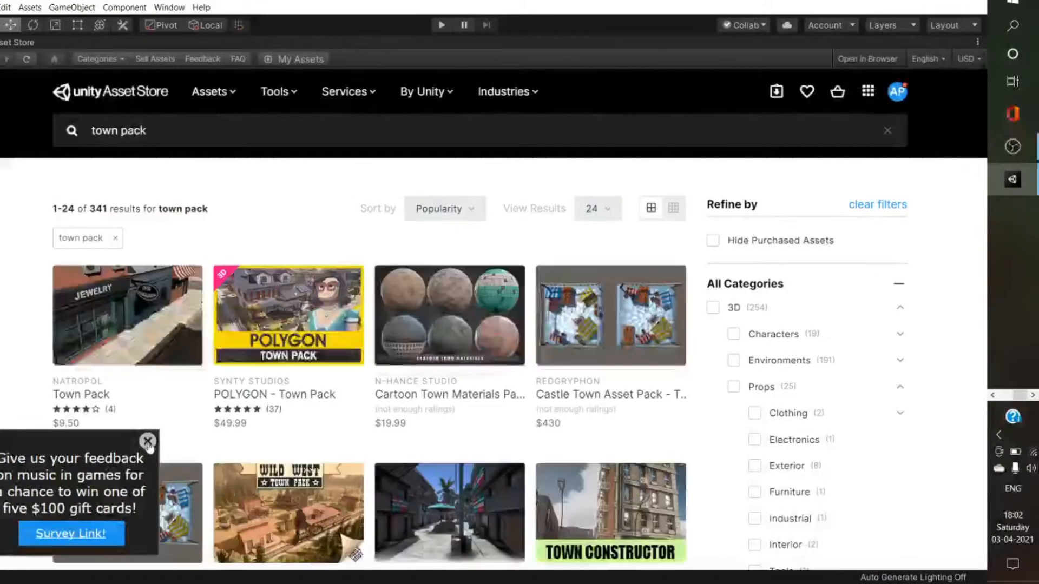
{"action": "left_click", "coordinate": [147, 442]}
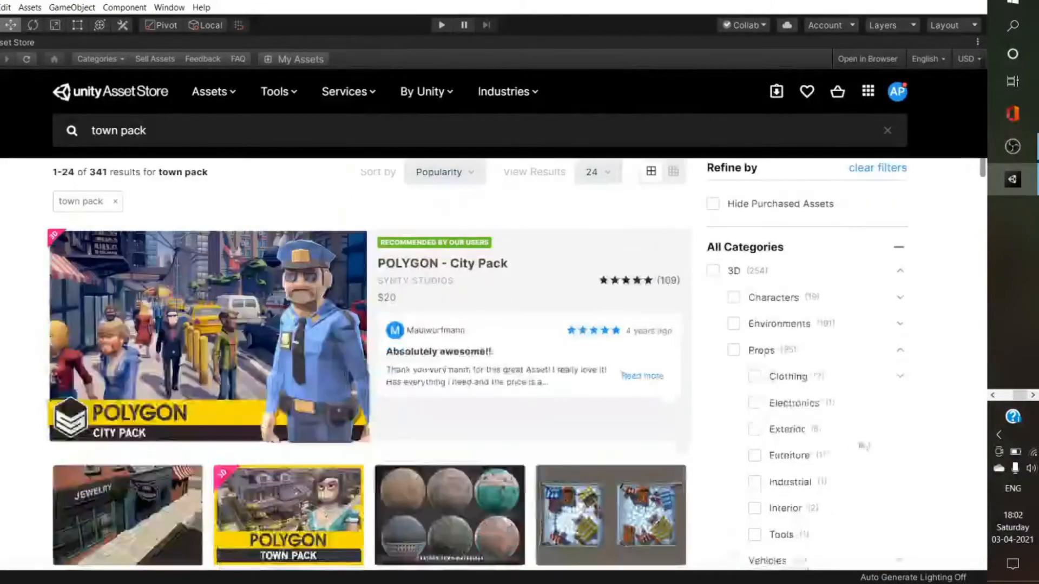
{"action": "scroll", "coordinate": [823, 457], "scroll_direction": "down", "scroll_amount": 3}
{"action": "scroll", "coordinate": [822, 458], "scroll_direction": "down", "scroll_amount": 5}
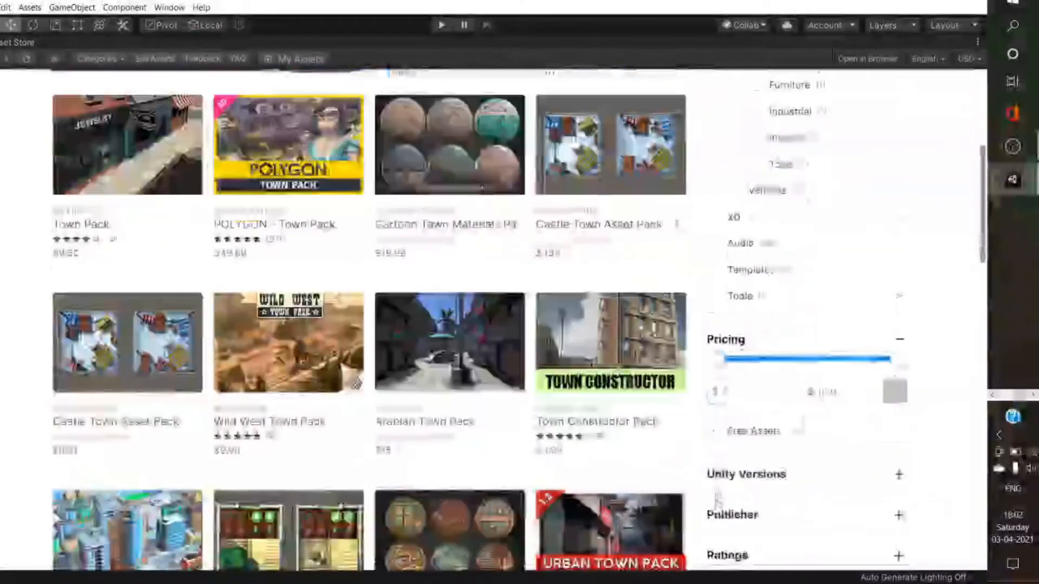
{"action": "left_click", "coordinate": [714, 432]}
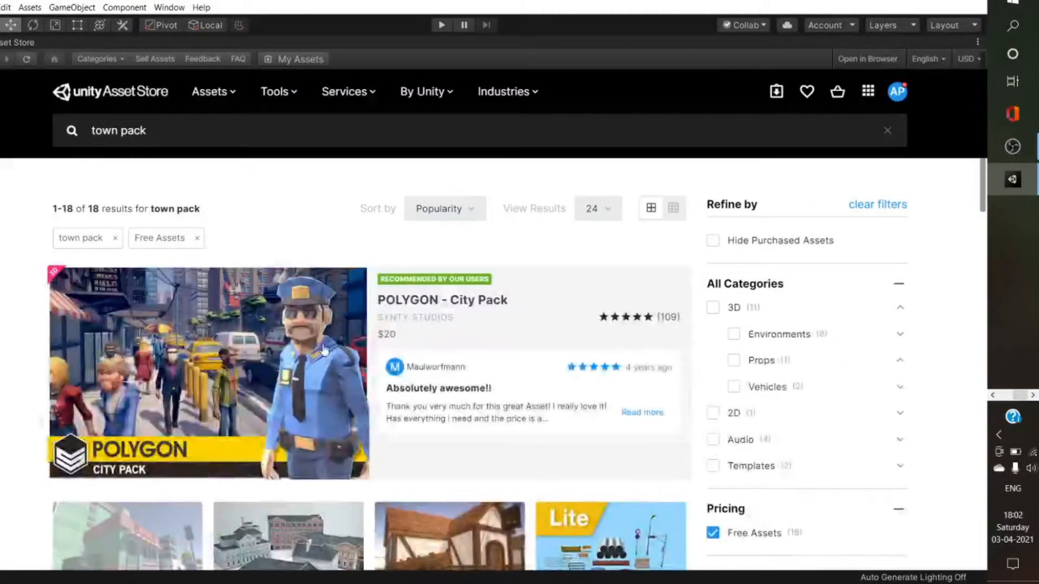
Open the free SimplePoly - Town Pack asset from the search results and import its full package into the project.
{"action": "scroll", "coordinate": [321, 352], "scroll_direction": "down", "scroll_amount": 1}
{"action": "scroll", "coordinate": [321, 352], "scroll_direction": "down", "scroll_amount": 4}
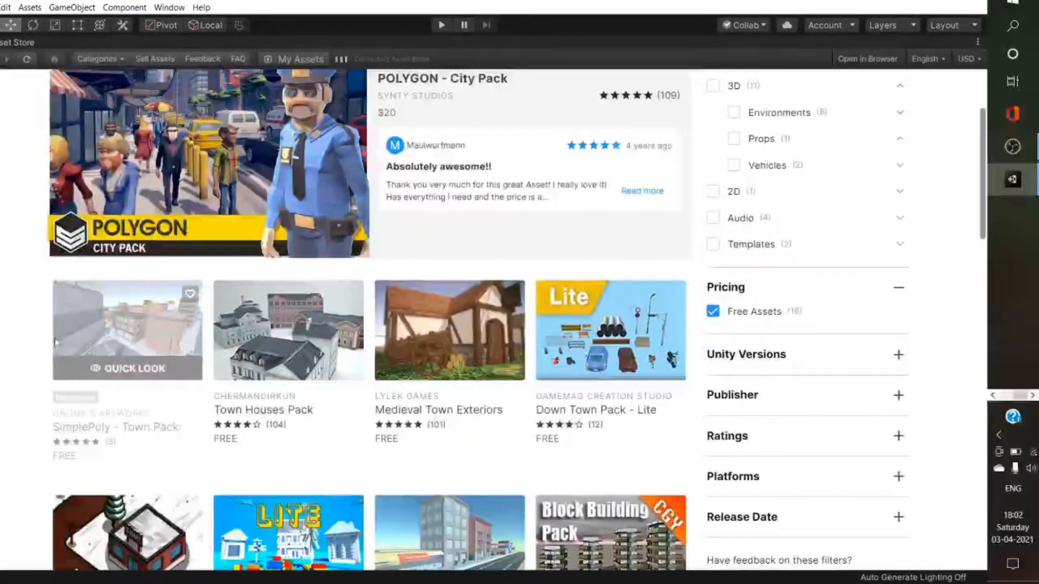
{"action": "left_click", "coordinate": [79, 351]}
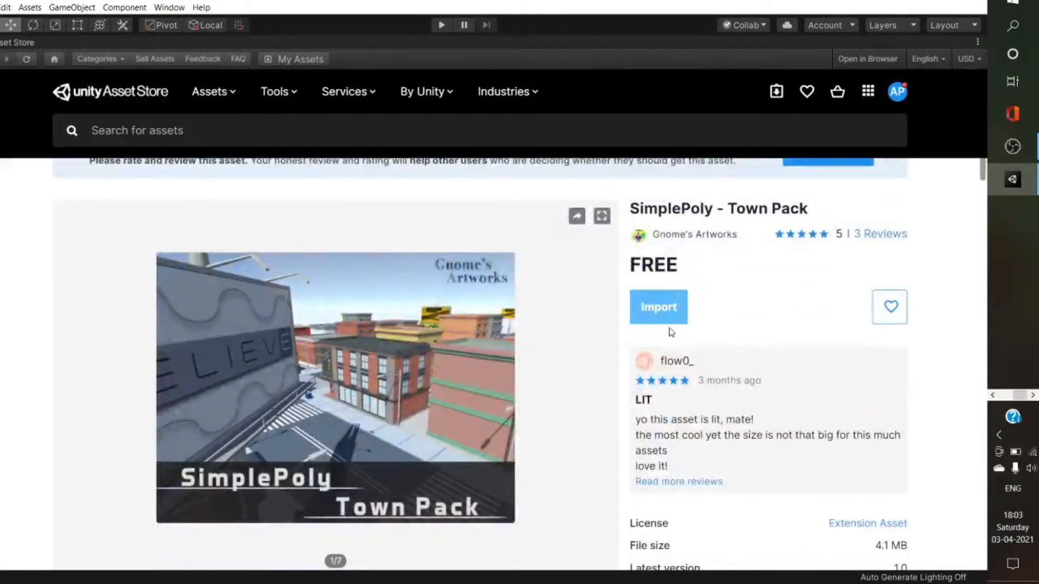
{"action": "left_click", "coordinate": [667, 304]}
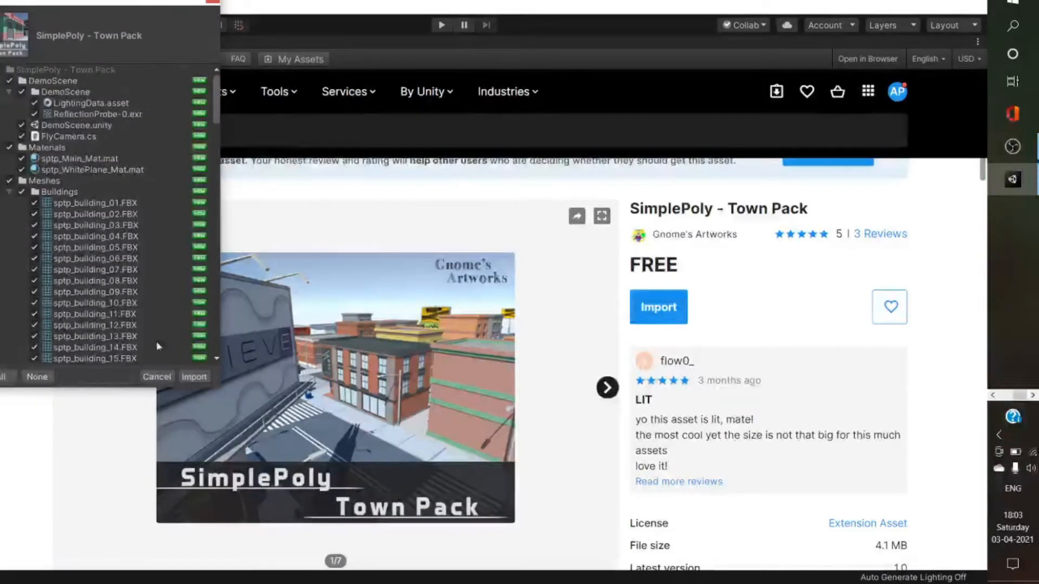
{"action": "left_click", "coordinate": [195, 377]}
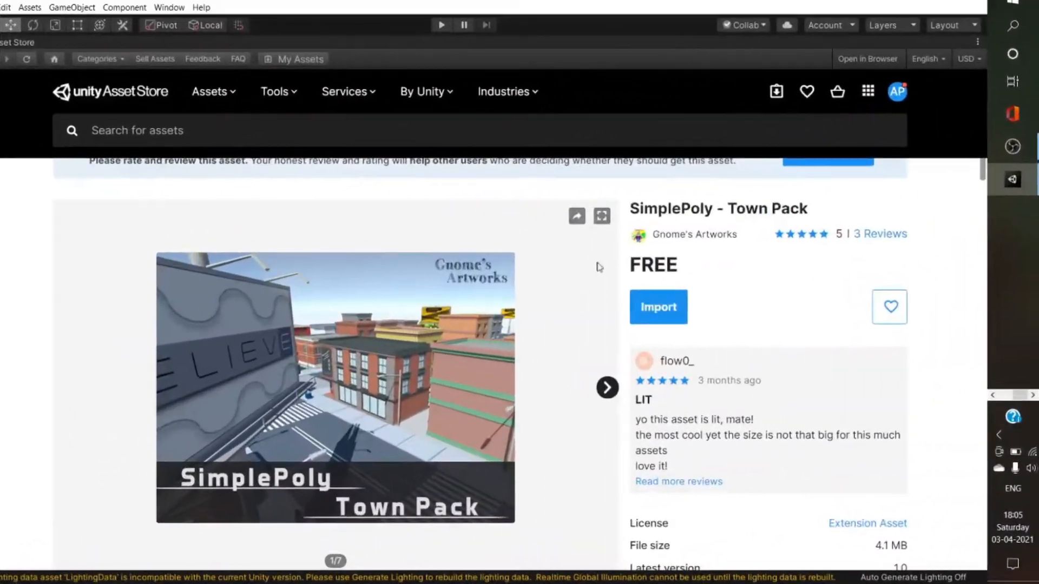
Restore the maximized Asset Store to its docked size, close it and make the Scene view slightly taller.
{"action": "left_click", "coordinate": [977, 40]}
{"action": "left_click", "coordinate": [832, 192]}
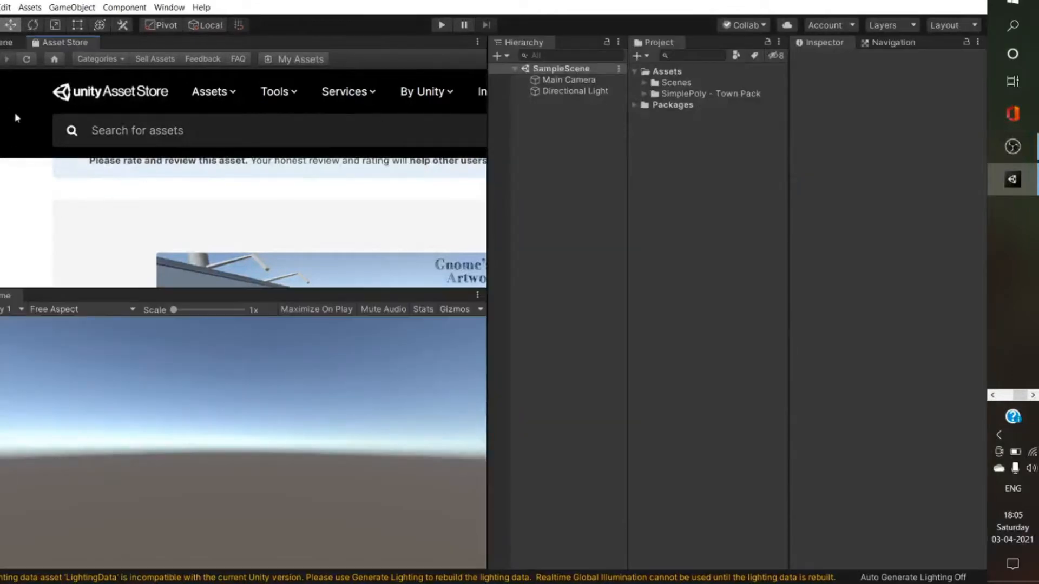
{"action": "left_click", "coordinate": [714, 97]}
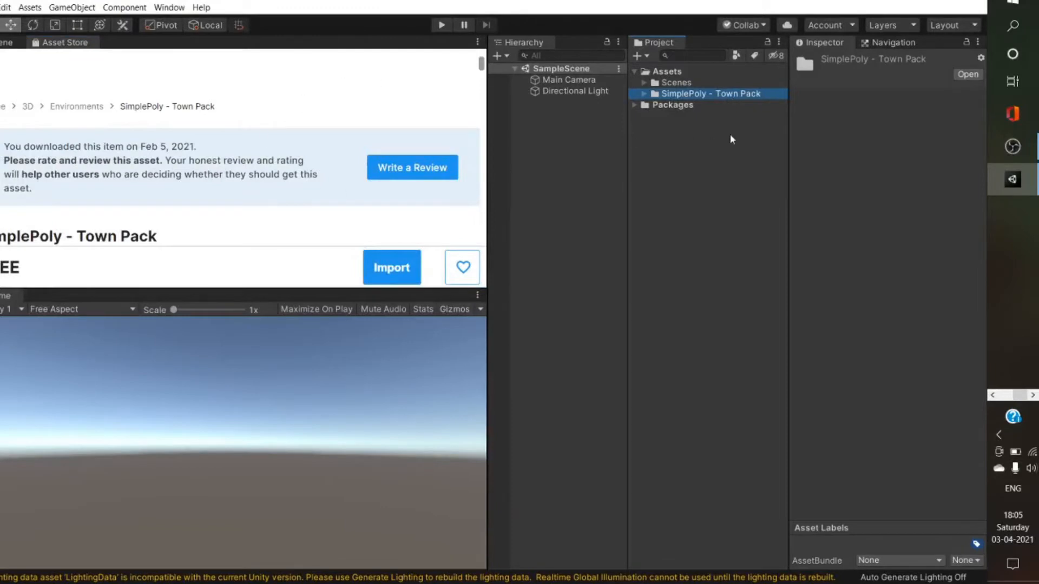
{"action": "left_click", "coordinate": [477, 41]}
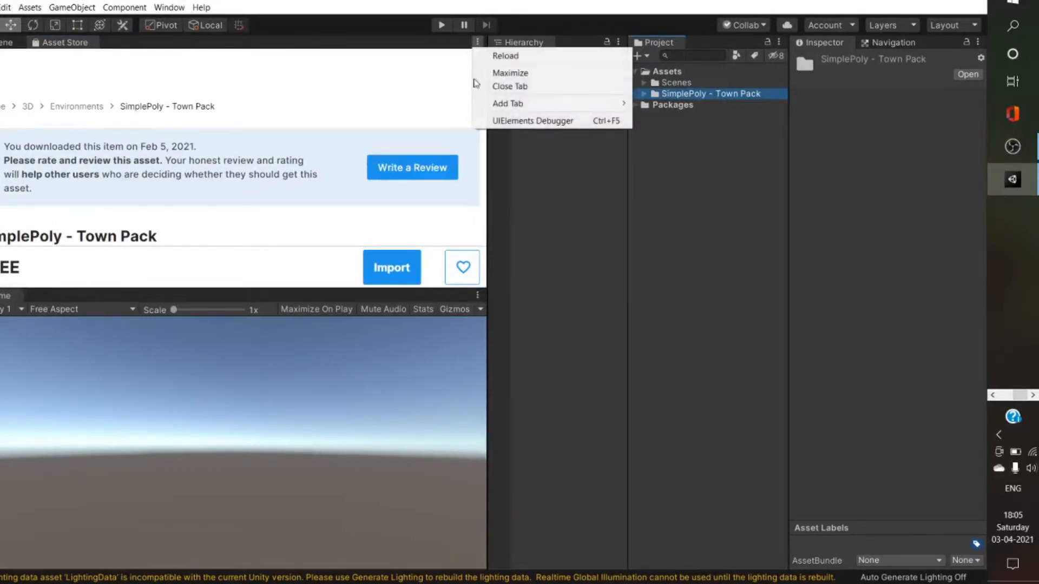
{"action": "left_click", "coordinate": [510, 87]}
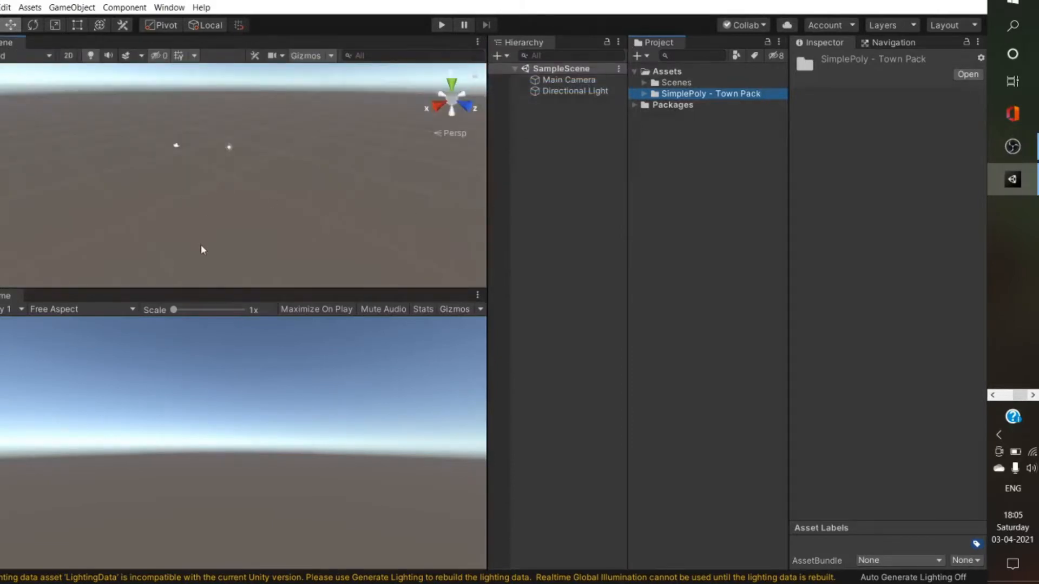
{"action": "left_click_drag", "start_coordinate": [221, 287], "coordinate": [231, 310]}
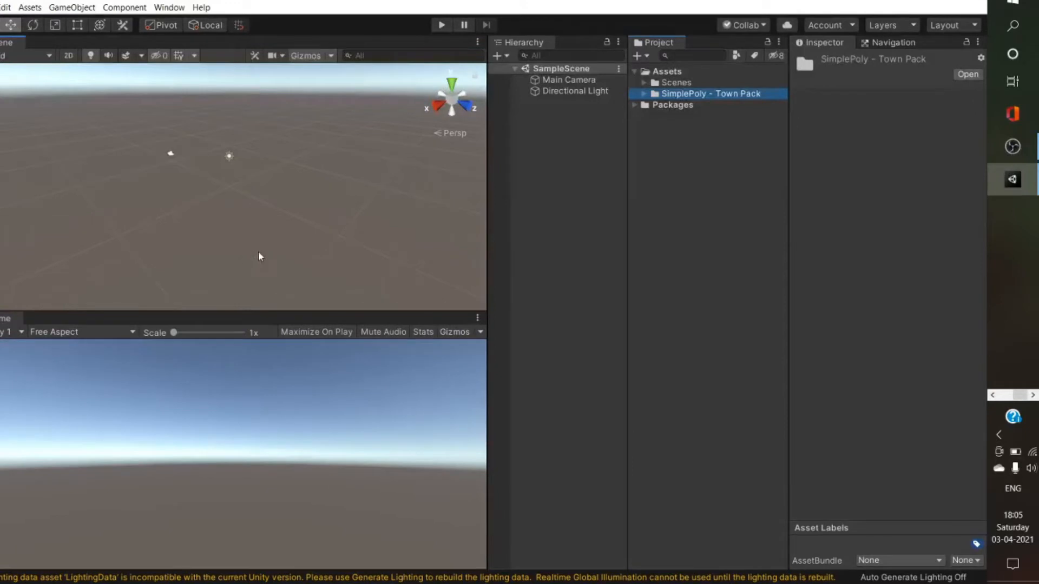
Expand the SimplePoly - Town Pack folder in the project and open its DemoScene.
{"action": "left_click", "coordinate": [644, 94]}
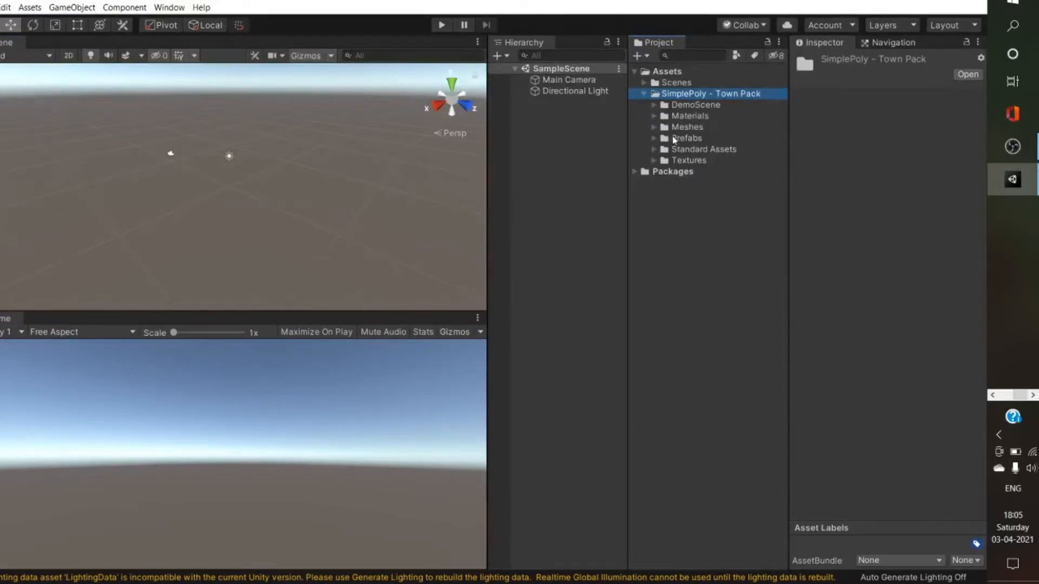
{"action": "left_click", "coordinate": [644, 94]}
{"action": "left_click", "coordinate": [579, 140]}
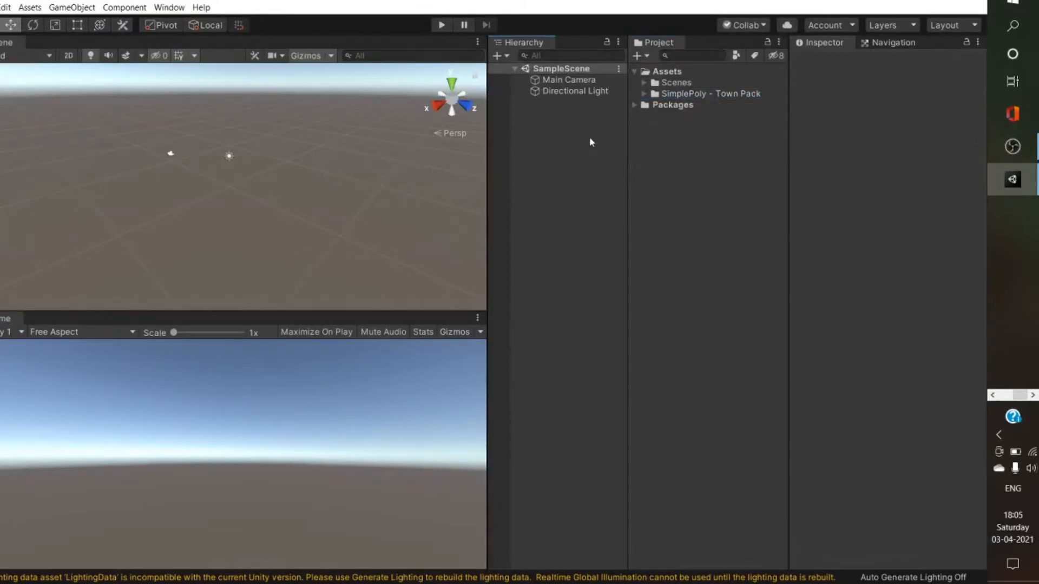
{"action": "left_click", "coordinate": [644, 94]}
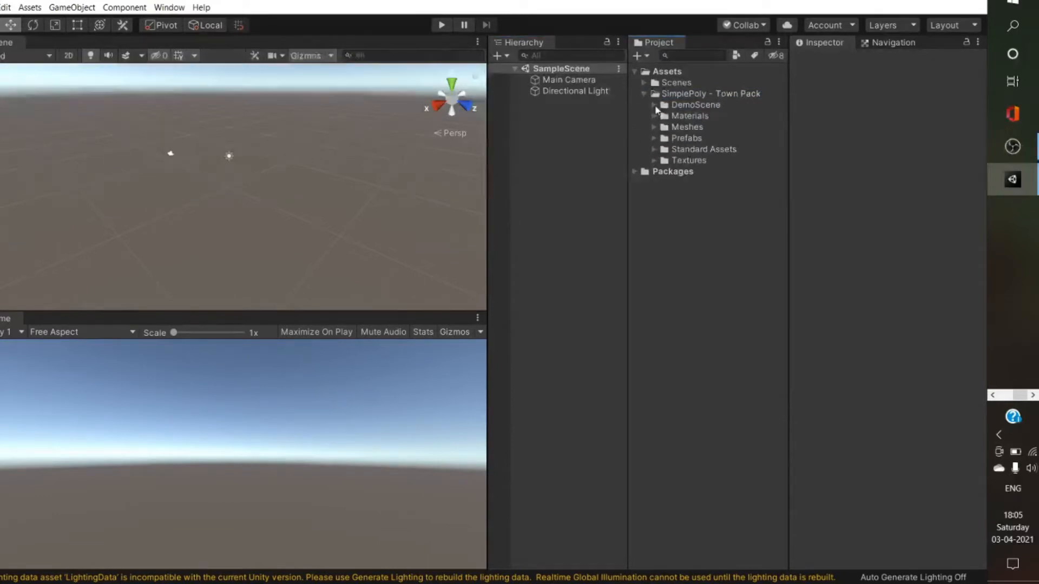
{"action": "left_click", "coordinate": [654, 105]}
{"action": "left_click", "coordinate": [689, 130]}
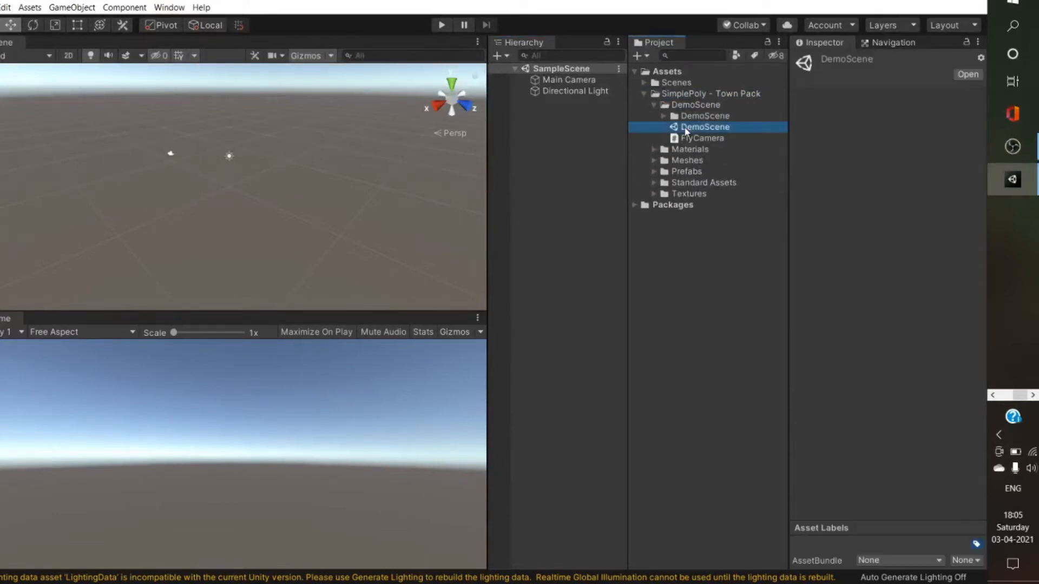
{"action": "double_click", "coordinate": [663, 131]}
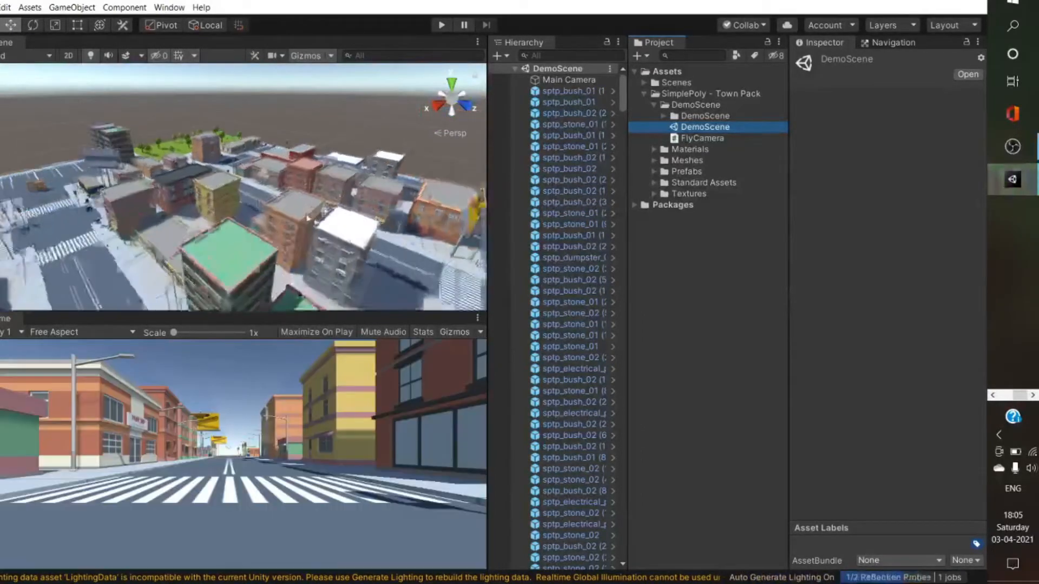
Fly through the demo town in the Scene view to examine its streets, crossings, traffic lights and buildings.
{"action": "right_click_drag", "start_coordinate": [265, 218], "coordinate": [229, 85]}
{"action": "scroll", "coordinate": [169, 215], "scroll_direction": "up", "scroll_amount": 1}
{"action": "scroll", "coordinate": [169, 215], "scroll_direction": "up", "scroll_amount": 4}
{"action": "scroll", "coordinate": [112, 168], "scroll_direction": "up", "scroll_amount": 4}
{"action": "scroll", "coordinate": [185, 180], "scroll_direction": "up", "scroll_amount": 2}
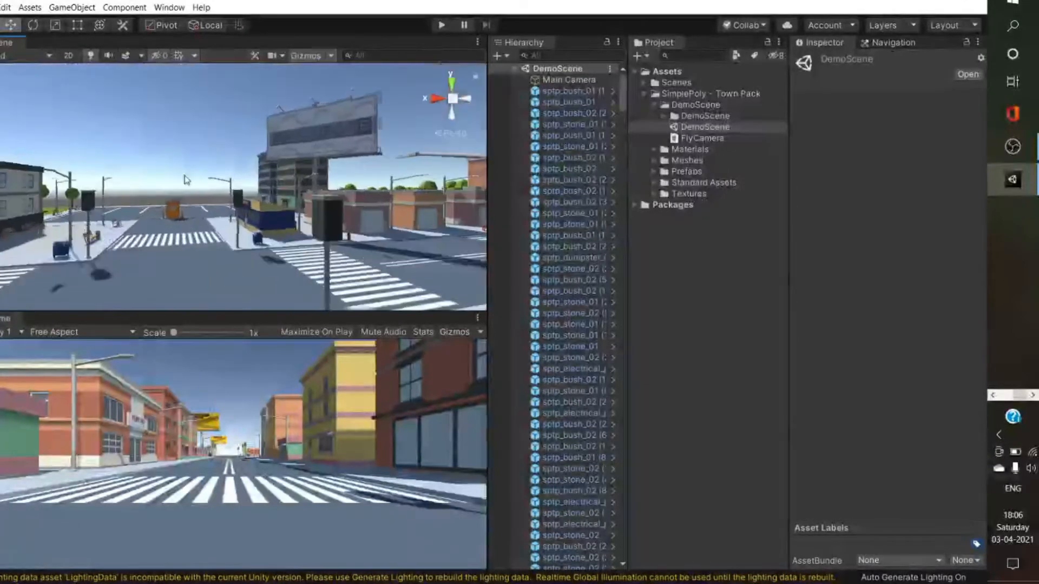
{"action": "scroll", "coordinate": [186, 180], "scroll_direction": "up", "scroll_amount": 5}
{"action": "right_click_drag", "start_coordinate": [186, 180], "coordinate": [506, 218]}
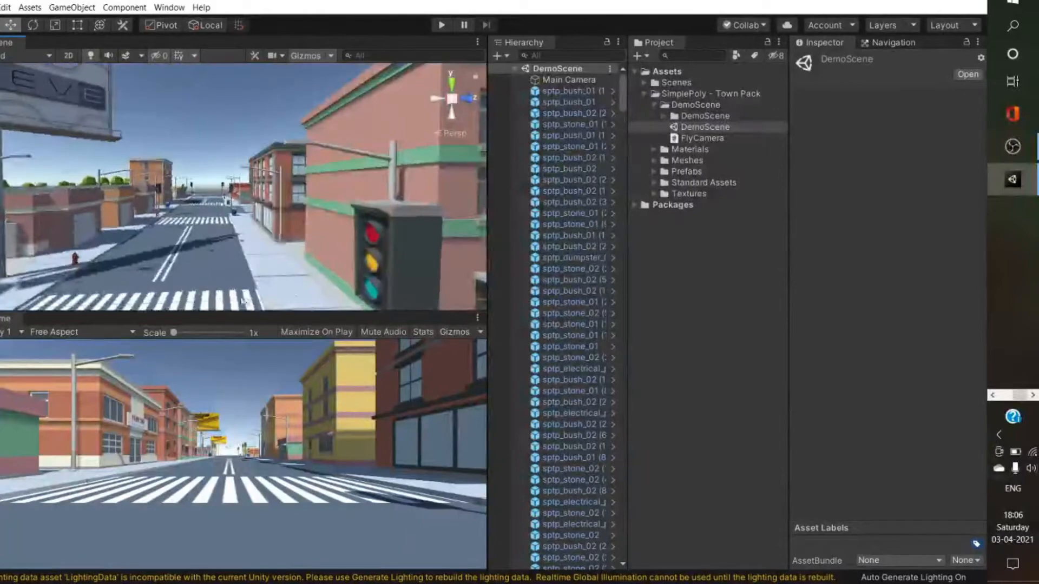
{"action": "scroll", "coordinate": [243, 301], "scroll_direction": "up", "scroll_amount": 10}
{"action": "middle_click_drag", "start_coordinate": [208, 236], "coordinate": [210, 204]}
{"action": "scroll", "coordinate": [209, 202], "scroll_direction": "up", "scroll_amount": 4}
{"action": "right_click_drag", "start_coordinate": [209, 201], "coordinate": [489, 218]}
{"action": "scroll", "coordinate": [379, 233], "scroll_direction": "up", "scroll_amount": 5}
{"action": "scroll", "coordinate": [324, 194], "scroll_direction": "up", "scroll_amount": 5}
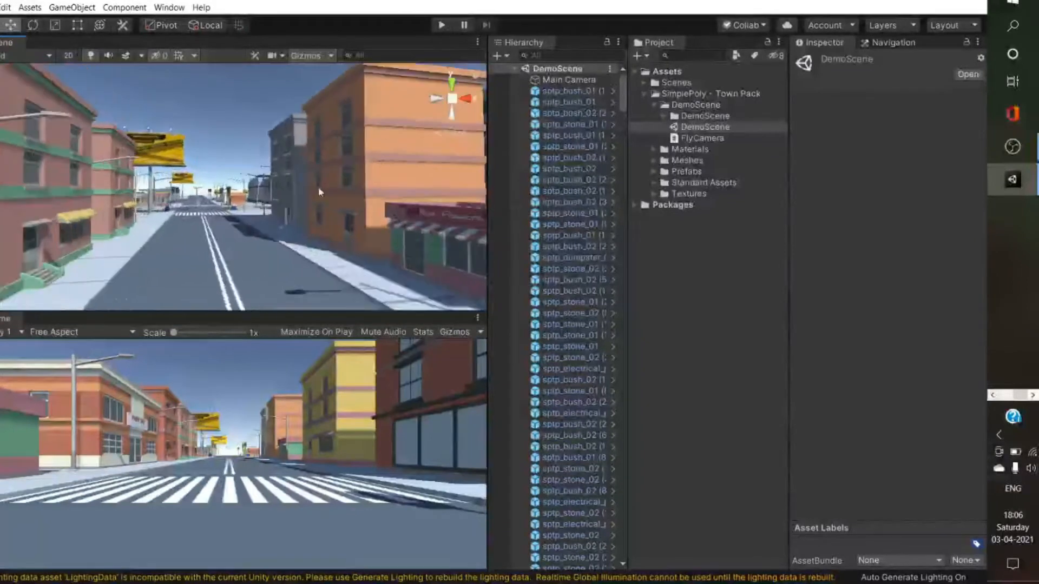
{"action": "scroll", "coordinate": [319, 192], "scroll_direction": "up", "scroll_amount": 2}
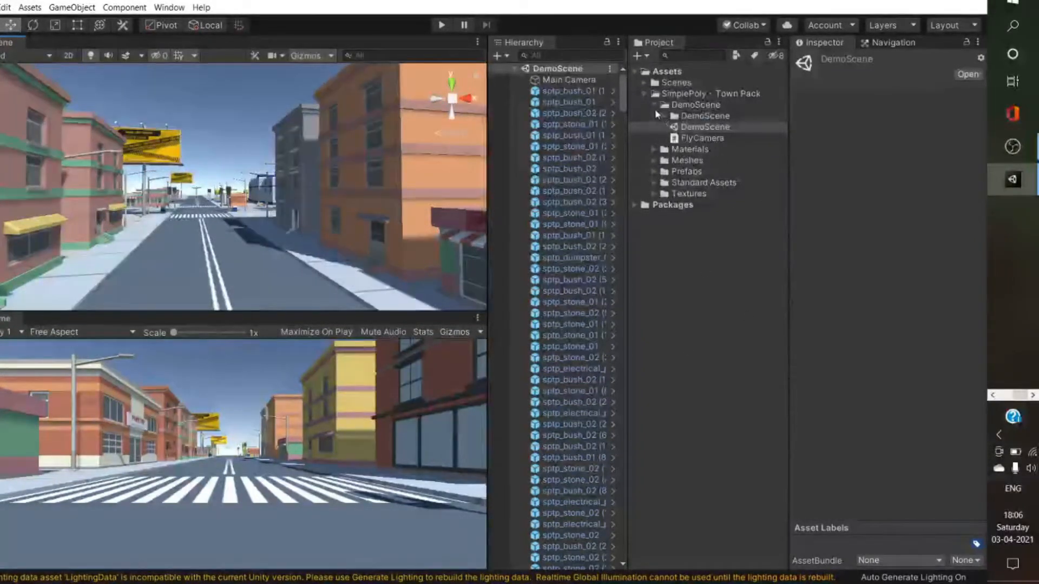
Reopen SampleScene from the Scenes folder and rename it "Traffic System Environment", reloading the open scene.
{"action": "left_click", "coordinate": [652, 105]}
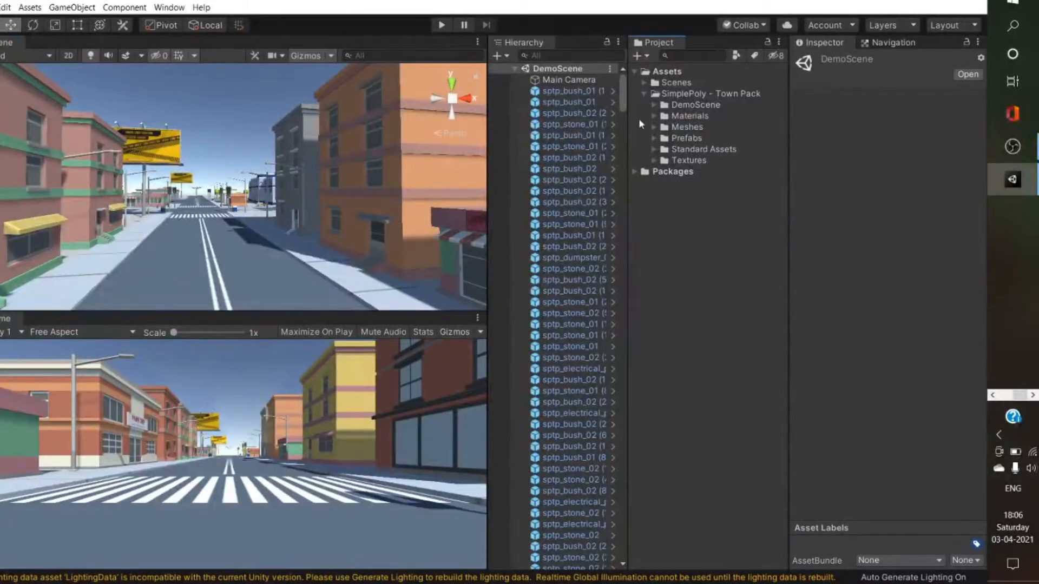
{"action": "left_click", "coordinate": [514, 69]}
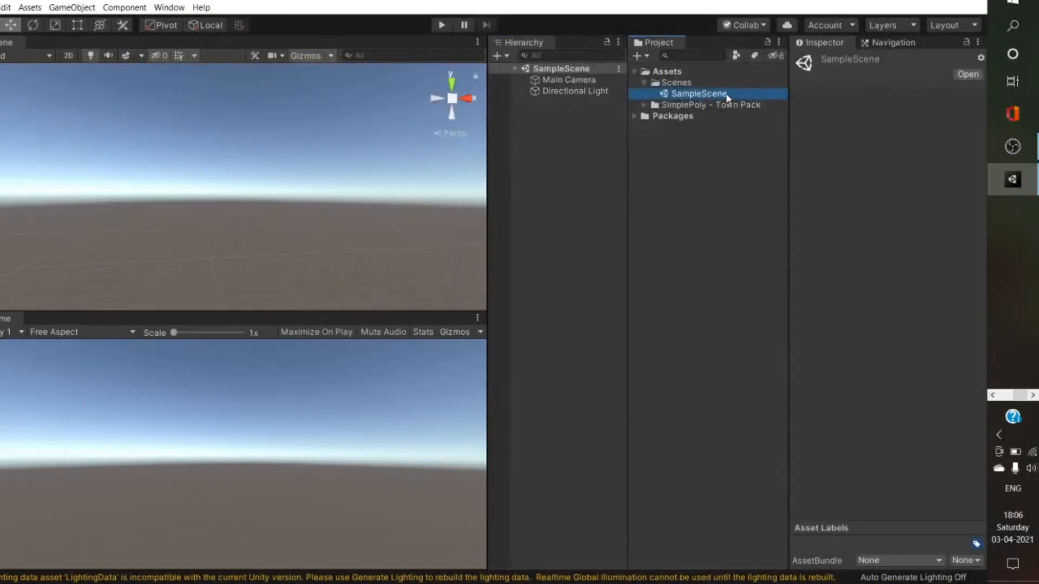
{"action": "right_click", "coordinate": [728, 96]}
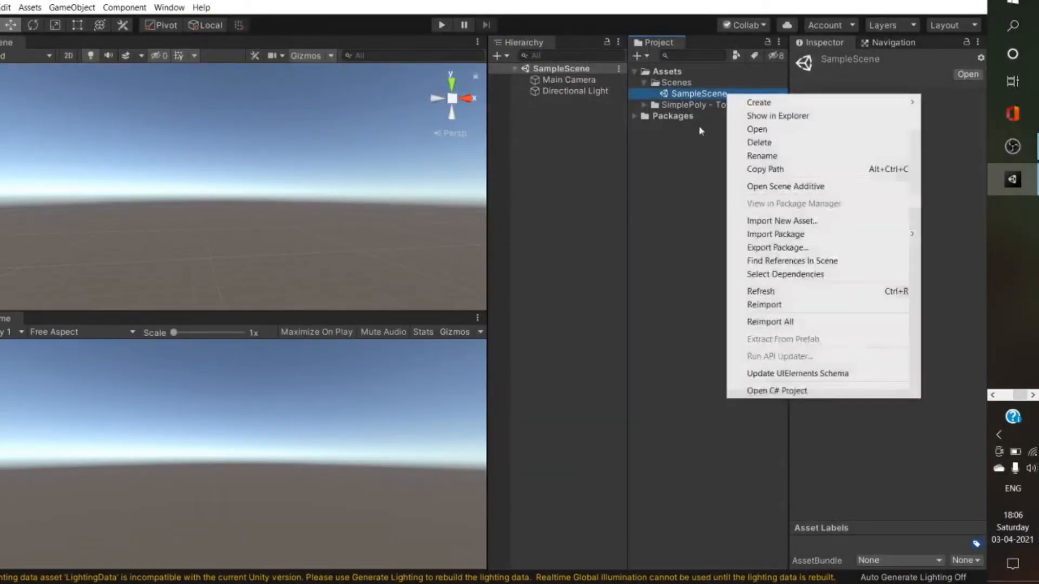
{"action": "left_click", "coordinate": [761, 156]}
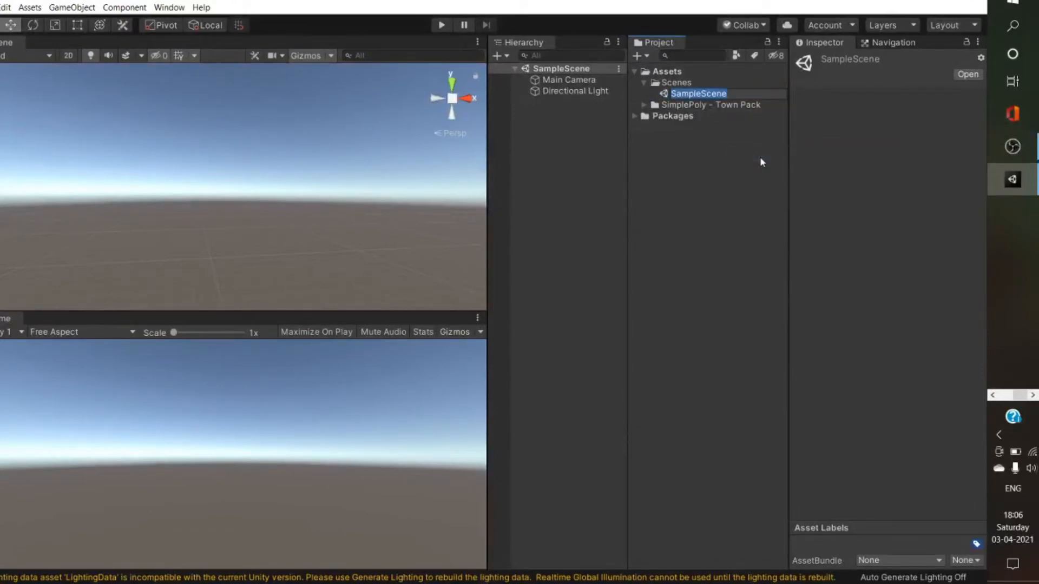
{"action": "type", "text": "Traffi"}
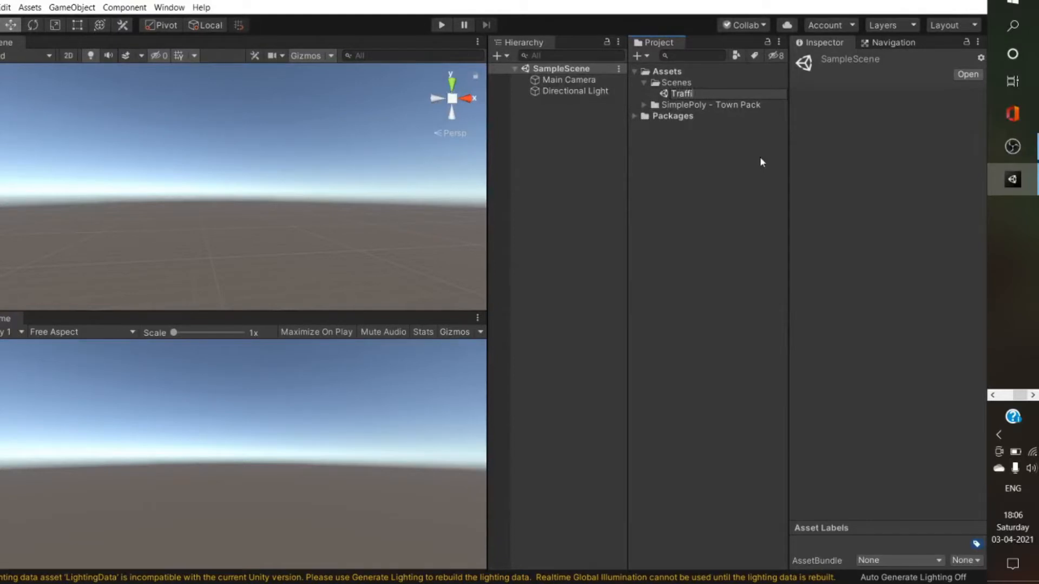
{"action": "type", "text": "c System Environment"}
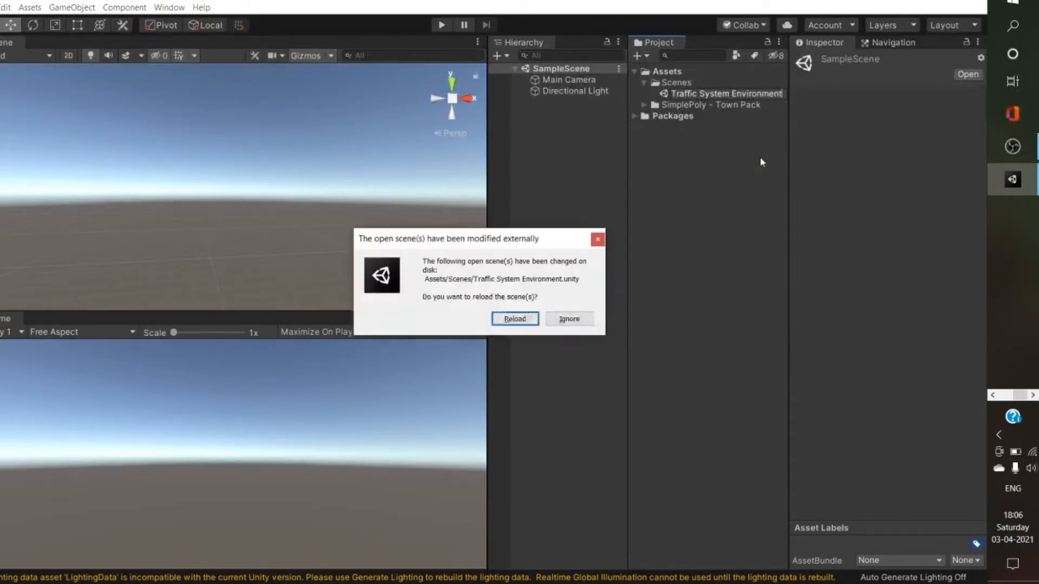
{"action": "left_click", "coordinate": [514, 319]}
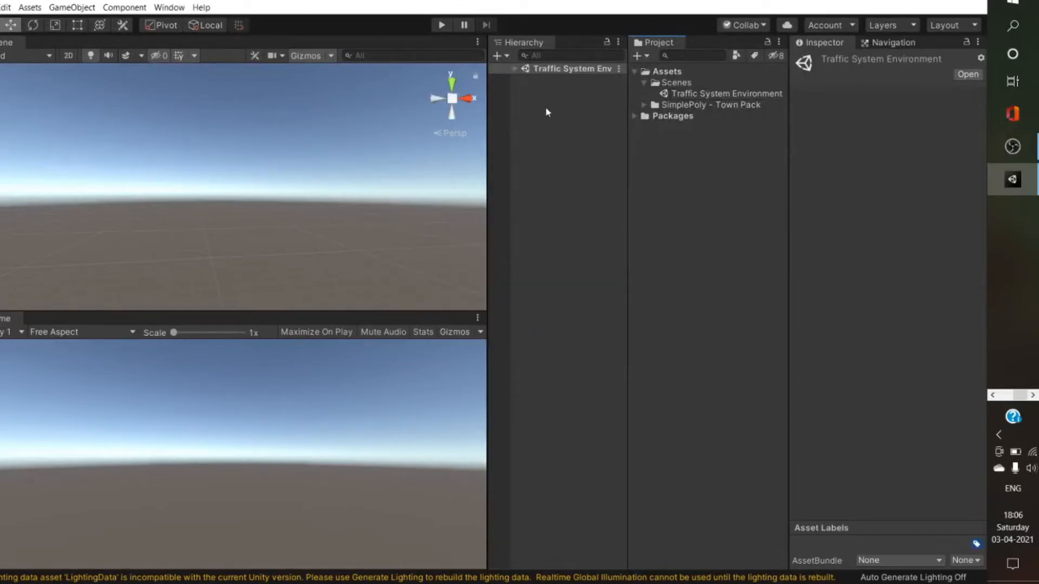
{"action": "left_click", "coordinate": [515, 69]}
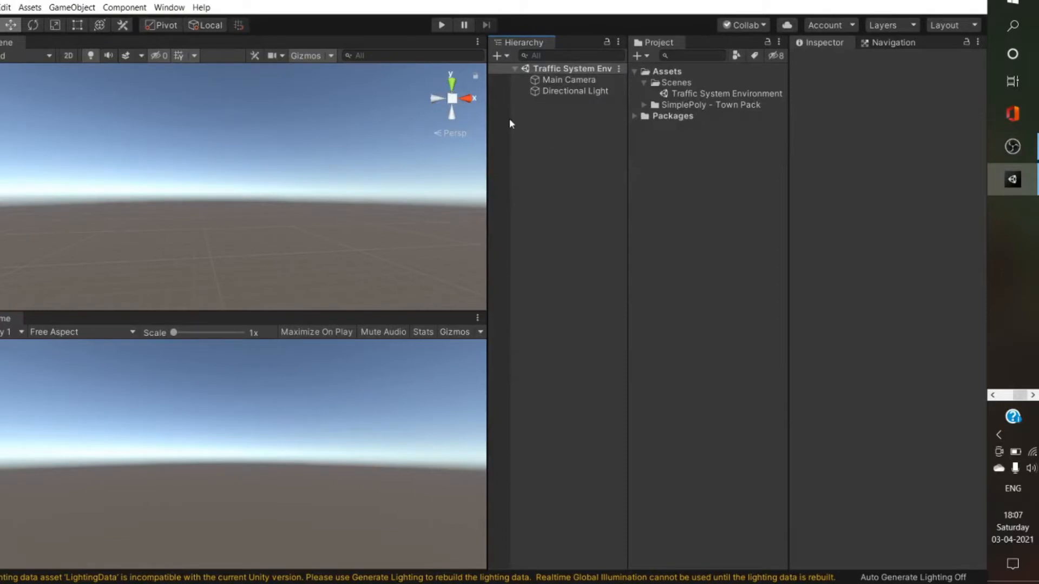
Add a 3D Plane to the scene and reset its Transform so it sits at the origin.
{"action": "right_click", "coordinate": [548, 156]}
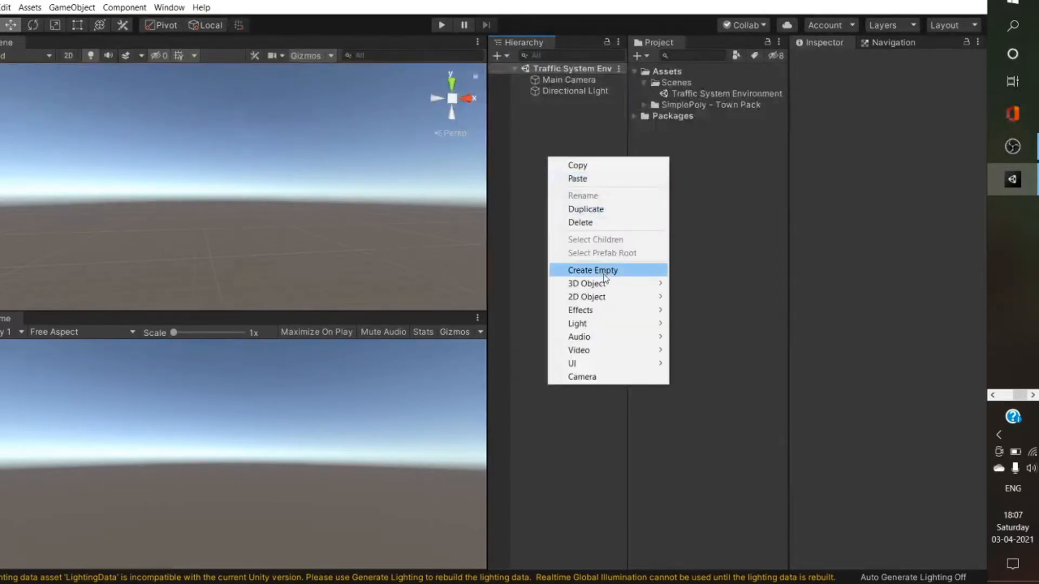
{"action": "mouse_move", "coordinate": [612, 284]}
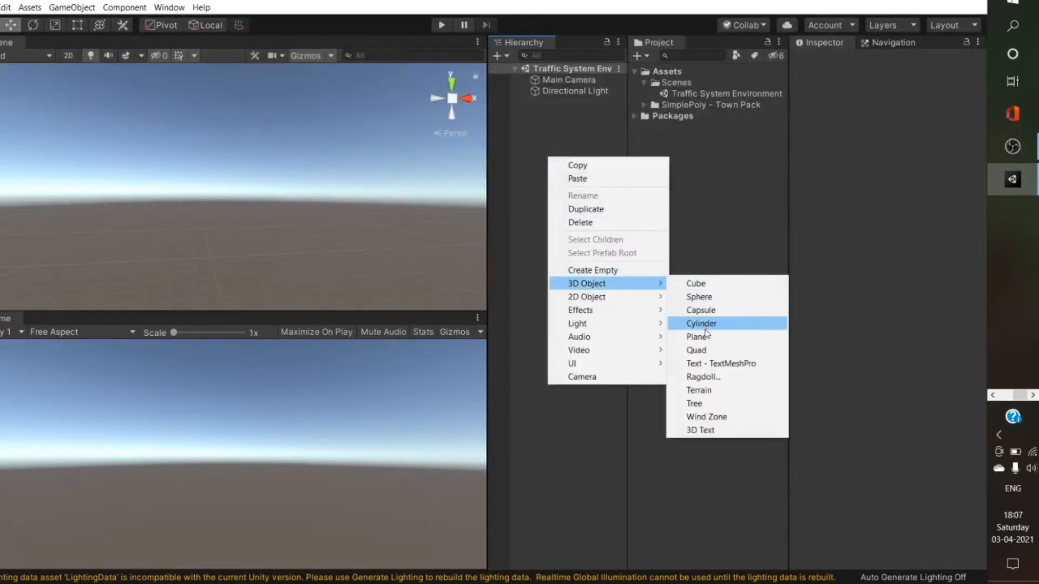
{"action": "left_click", "coordinate": [696, 337]}
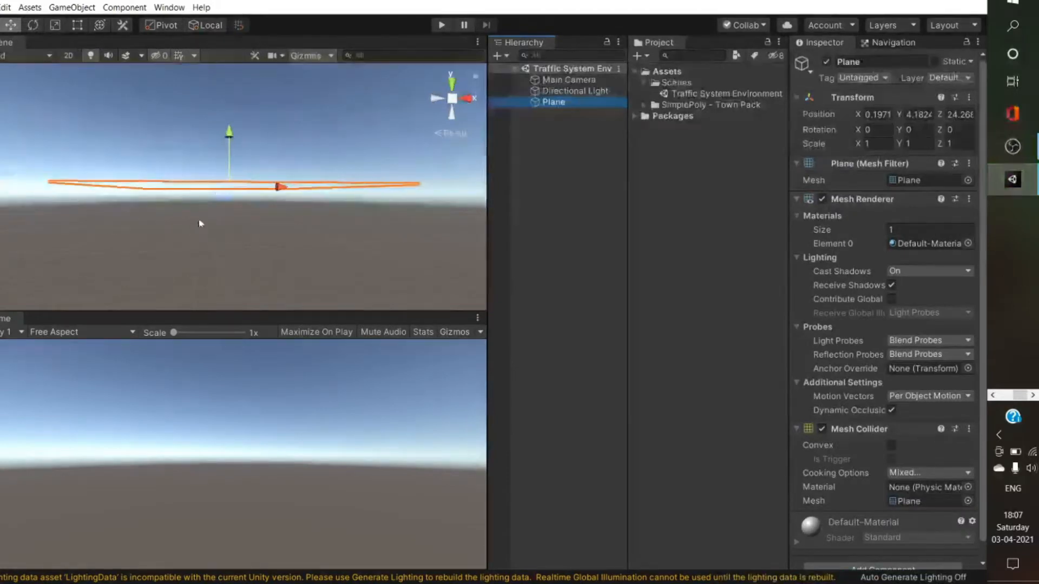
{"action": "scroll", "coordinate": [211, 246], "scroll_direction": "down", "scroll_amount": 5}
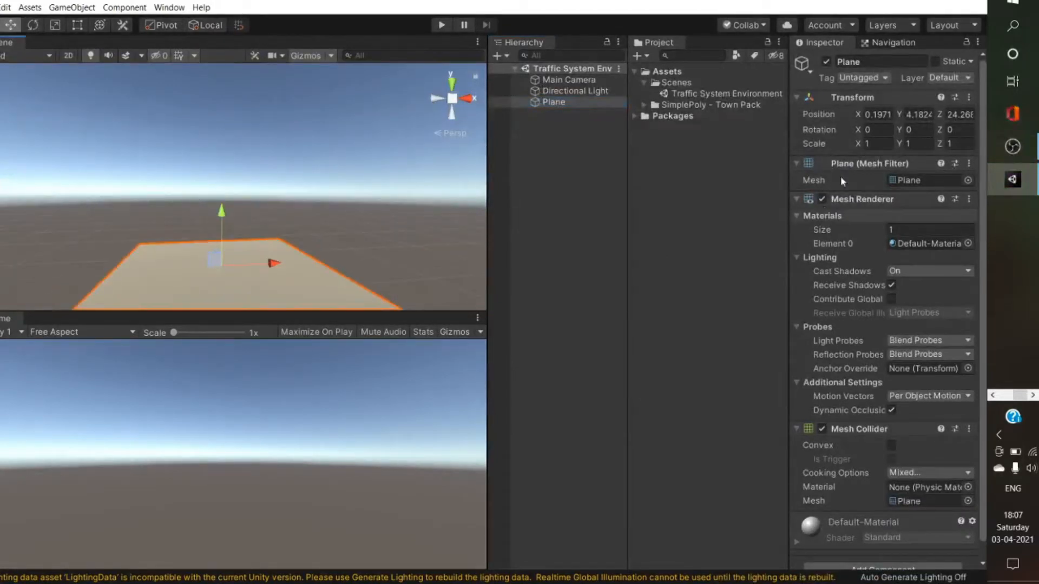
{"action": "left_click", "coordinate": [968, 97]}
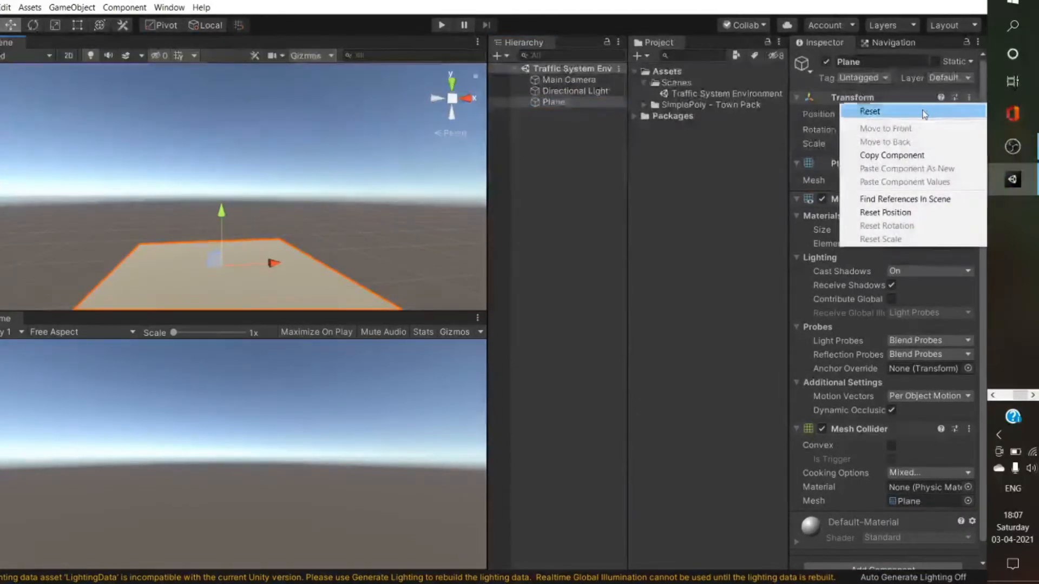
{"action": "left_click", "coordinate": [937, 112]}
{"action": "scroll", "coordinate": [320, 250], "scroll_direction": "down", "scroll_amount": 6}
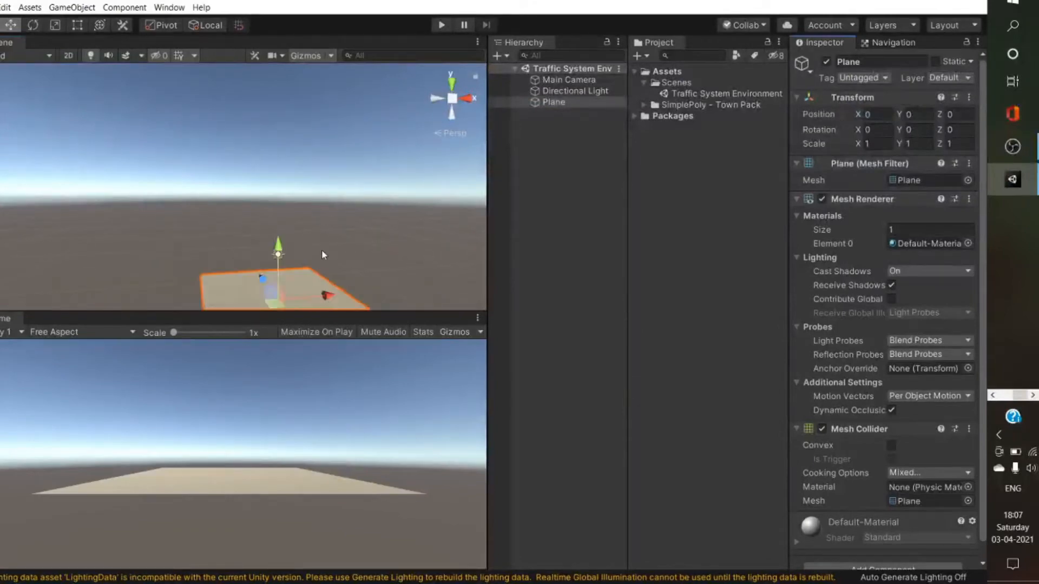
{"action": "scroll", "coordinate": [321, 250], "scroll_direction": "up", "scroll_amount": 3}
{"action": "scroll", "coordinate": [321, 258], "scroll_direction": "down", "scroll_amount": 1}
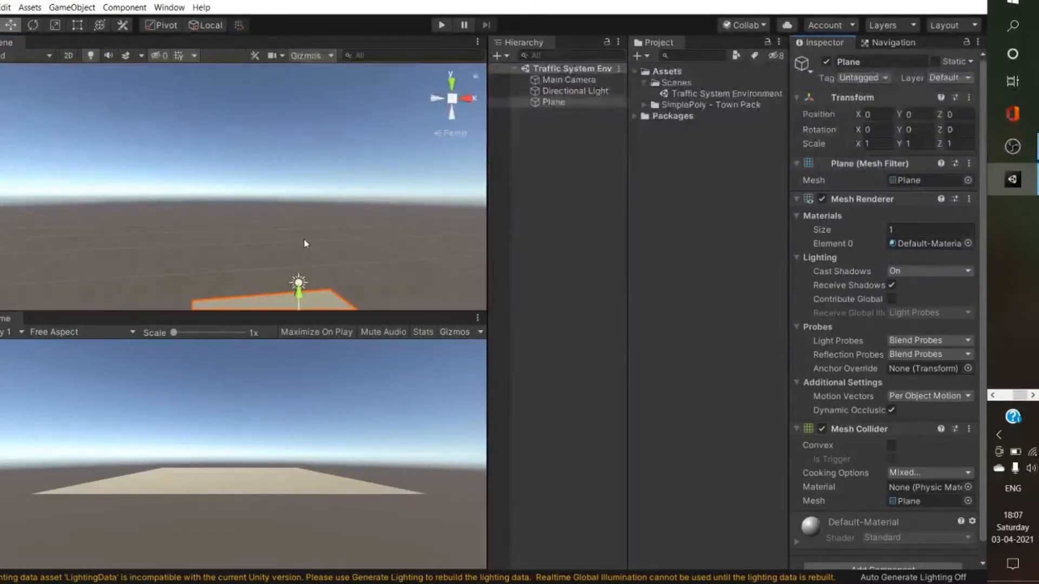
{"action": "right_click_drag", "start_coordinate": [325, 197], "coordinate": [265, 258]}
{"action": "scroll", "coordinate": [334, 248], "scroll_direction": "down", "scroll_amount": 3}
{"action": "right_click_drag", "start_coordinate": [341, 236], "coordinate": [345, 223]}
Collapse the Scenes folder and expand the RoadSegments prefabs inside the SimplePoly - Town Pack folder.
{"action": "left_click", "coordinate": [644, 83]}
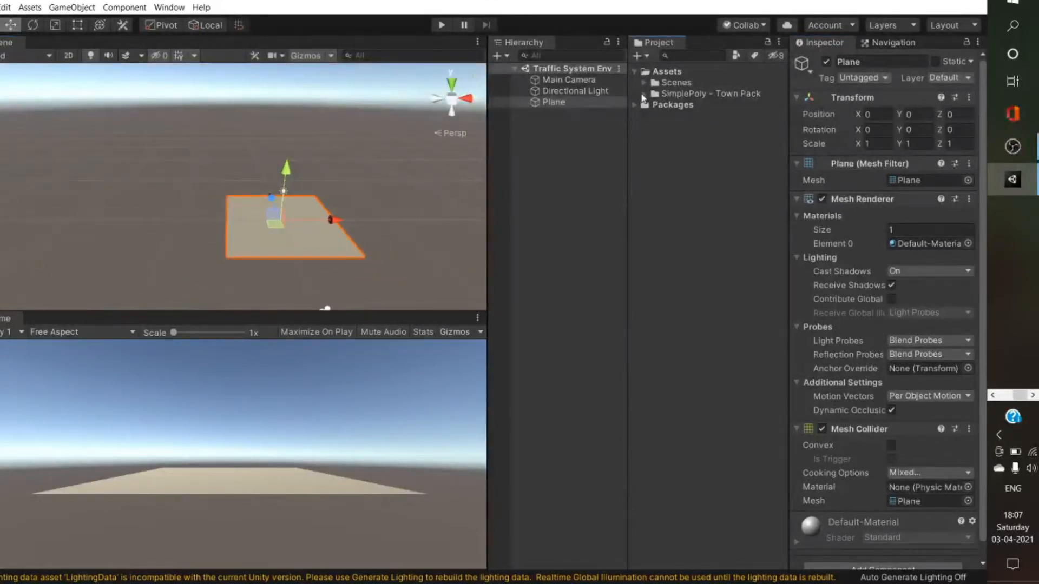
{"action": "left_click", "coordinate": [644, 94]}
{"action": "left_click", "coordinate": [652, 138]}
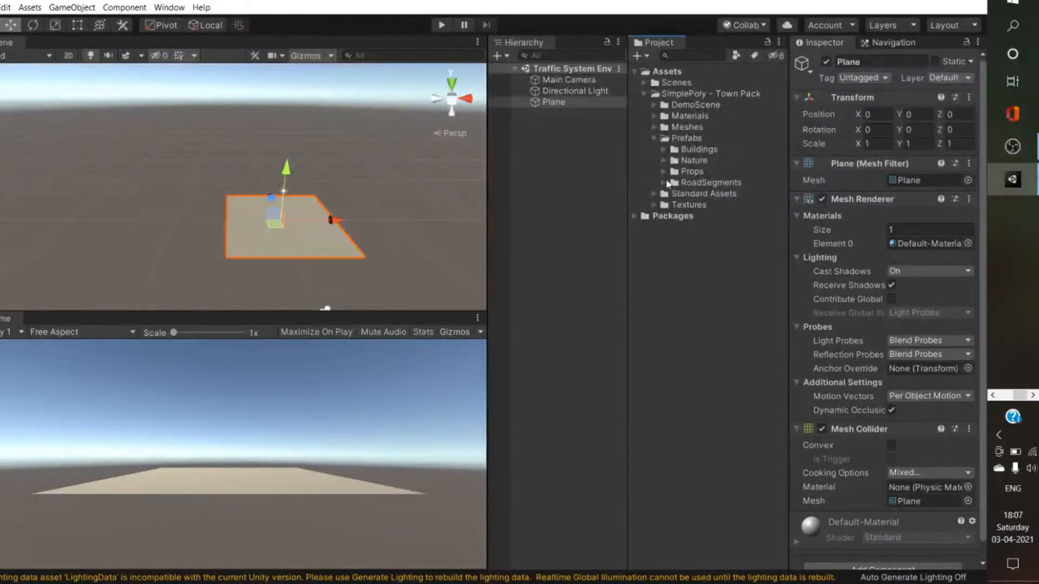
{"action": "left_click", "coordinate": [664, 182]}
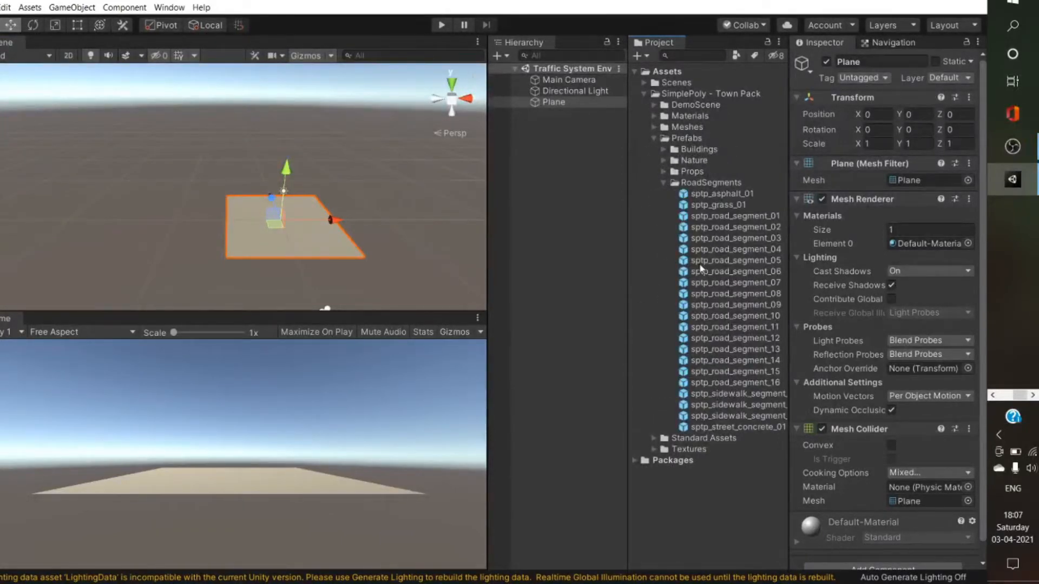
Preview several road segment prefabs and add sptp_road_segment_09 to the scene.
{"action": "left_click", "coordinate": [698, 317]}
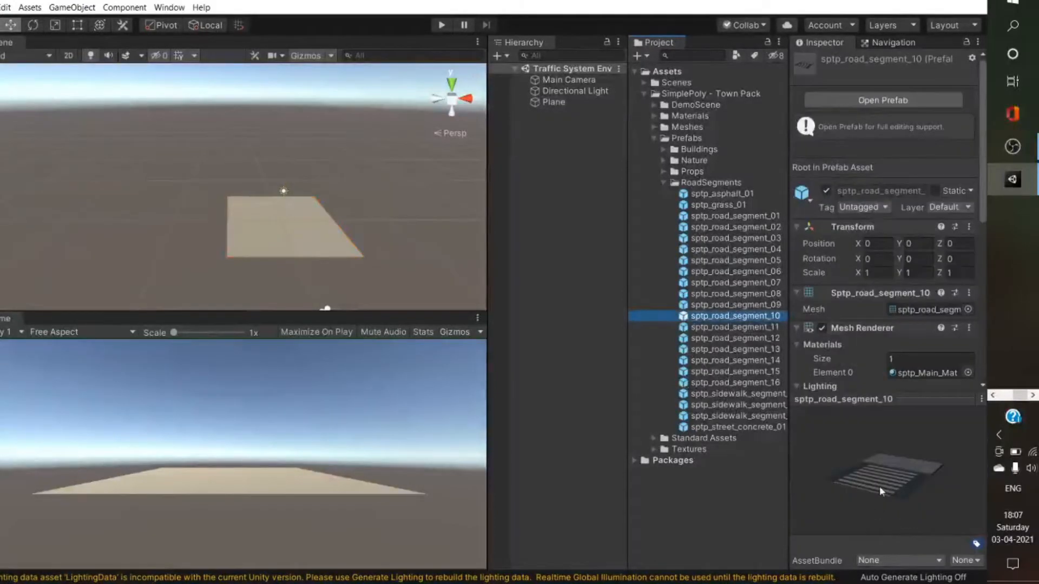
{"action": "left_click", "coordinate": [756, 294]}
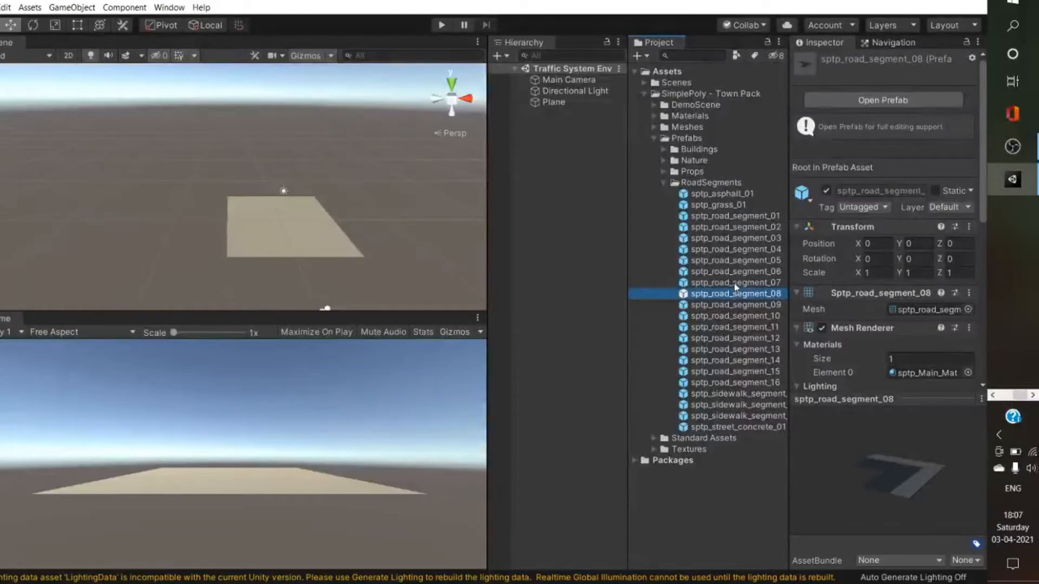
{"action": "left_click", "coordinate": [735, 284]}
{"action": "left_click", "coordinate": [726, 295]}
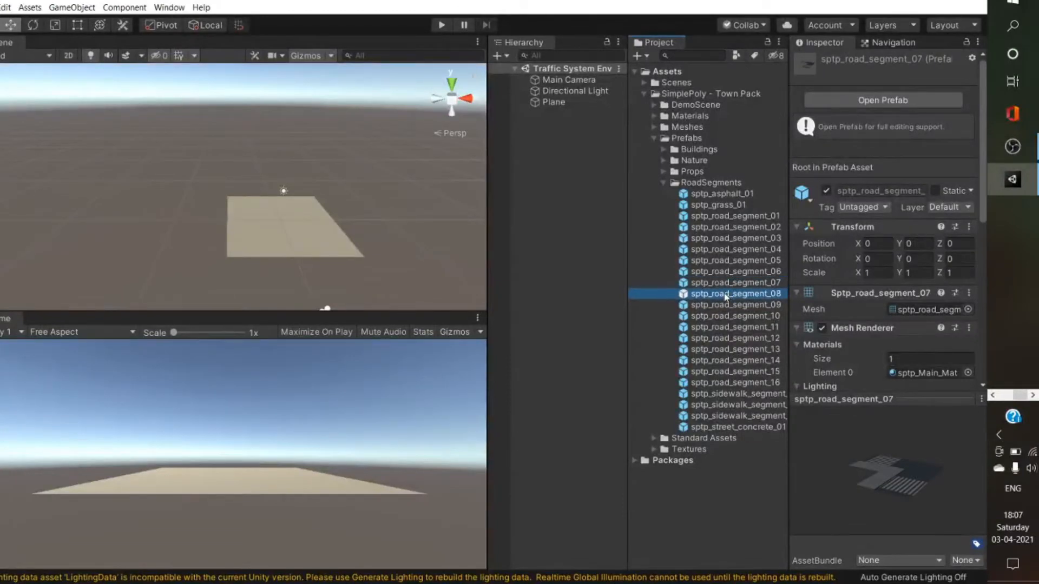
{"action": "left_click", "coordinate": [725, 305]}
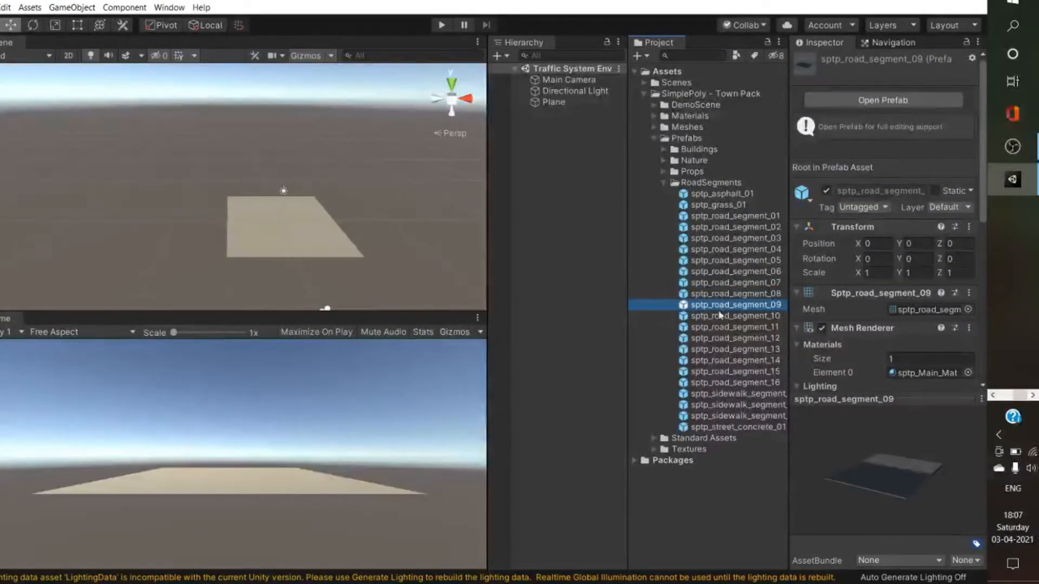
{"action": "left_click_drag", "start_coordinate": [719, 306], "coordinate": [565, 206]}
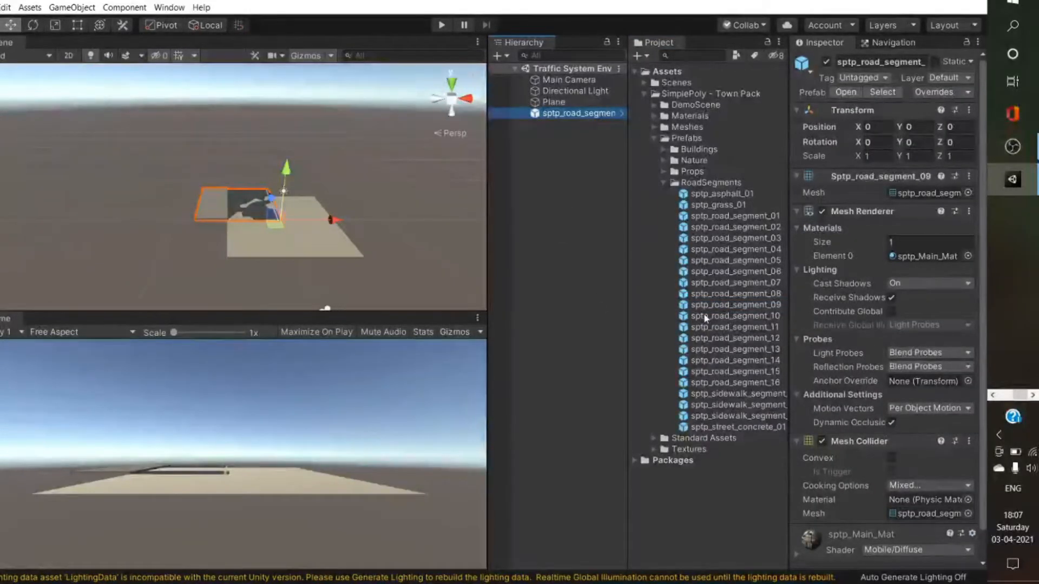
Add the crosswalk segment sptp_road_segment_10 and the corner segment sptp_road_segment_12 to the scene.
{"action": "left_click", "coordinate": [734, 294]}
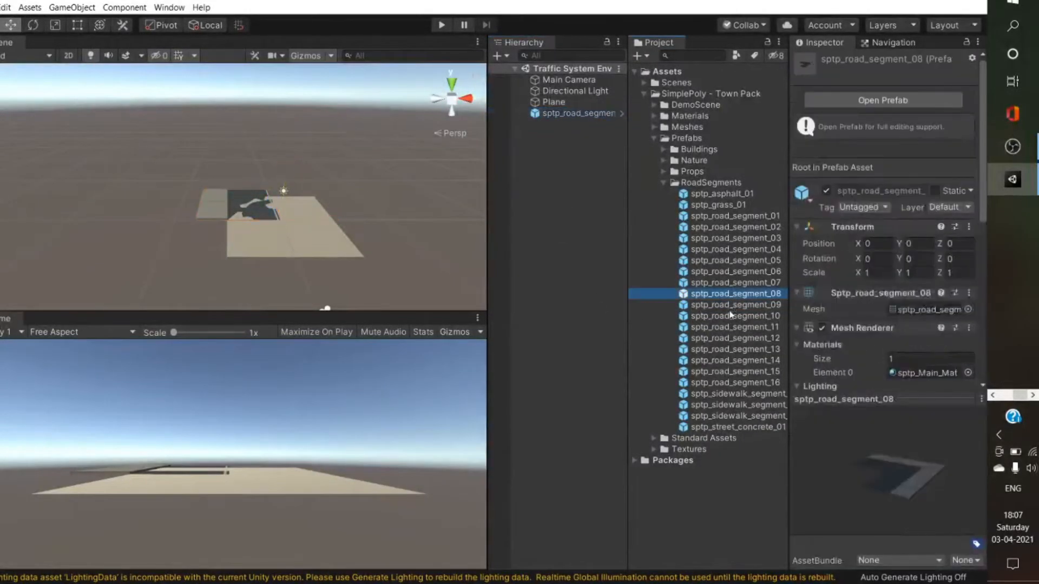
{"action": "left_click", "coordinate": [727, 306]}
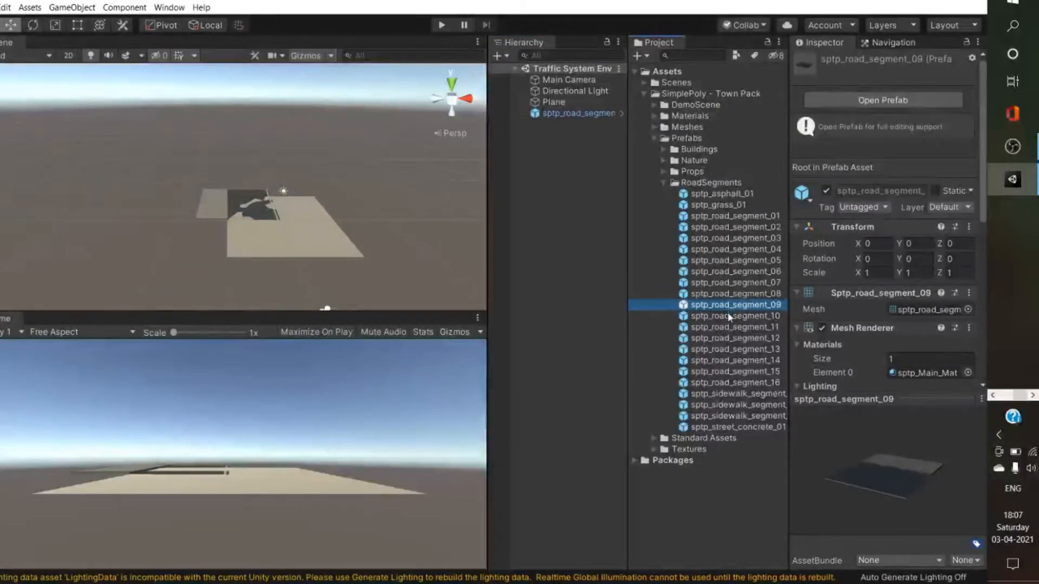
{"action": "left_click", "coordinate": [728, 315]}
{"action": "left_click_drag", "start_coordinate": [681, 314], "coordinate": [562, 225]}
{"action": "left_click", "coordinate": [739, 328]}
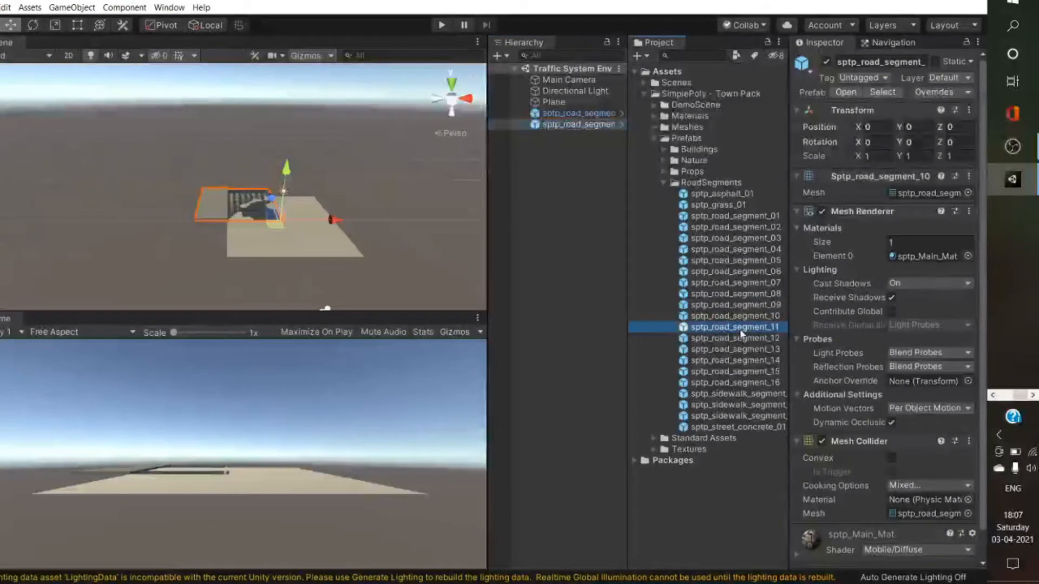
{"action": "left_click", "coordinate": [741, 339]}
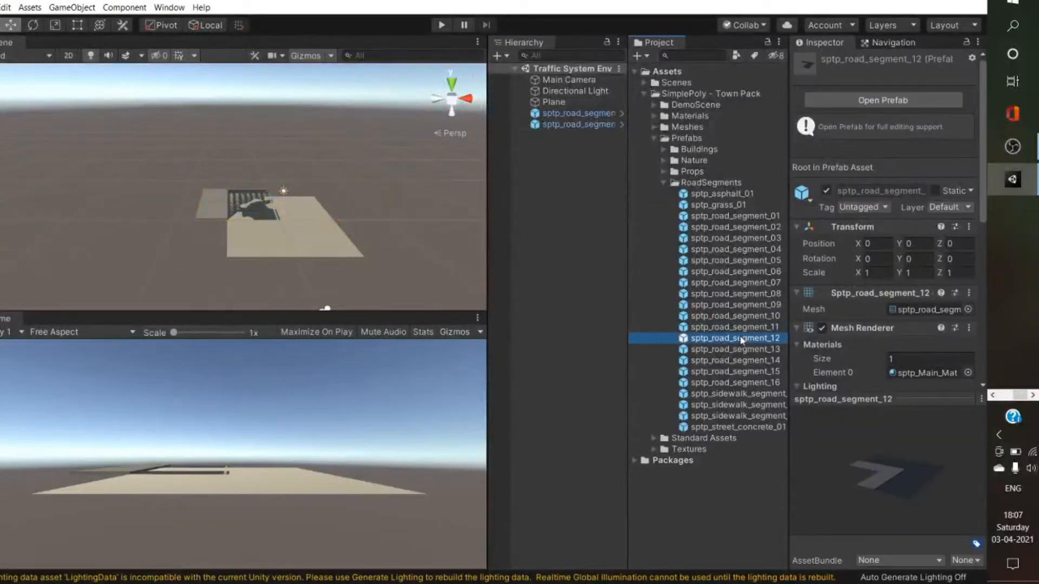
{"action": "left_click_drag", "start_coordinate": [705, 335], "coordinate": [574, 206]}
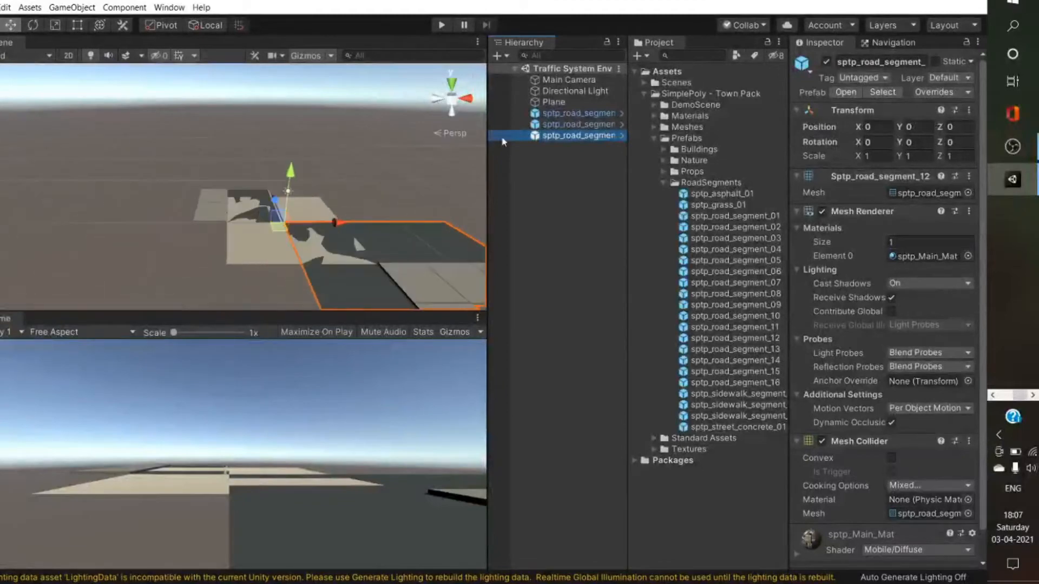
Deactivate all three road segments in the scene together, and clear the selection.
{"action": "left_click", "coordinate": [578, 113]}
{"action": "left_click", "coordinate": [577, 125], "text": "ctrl"}
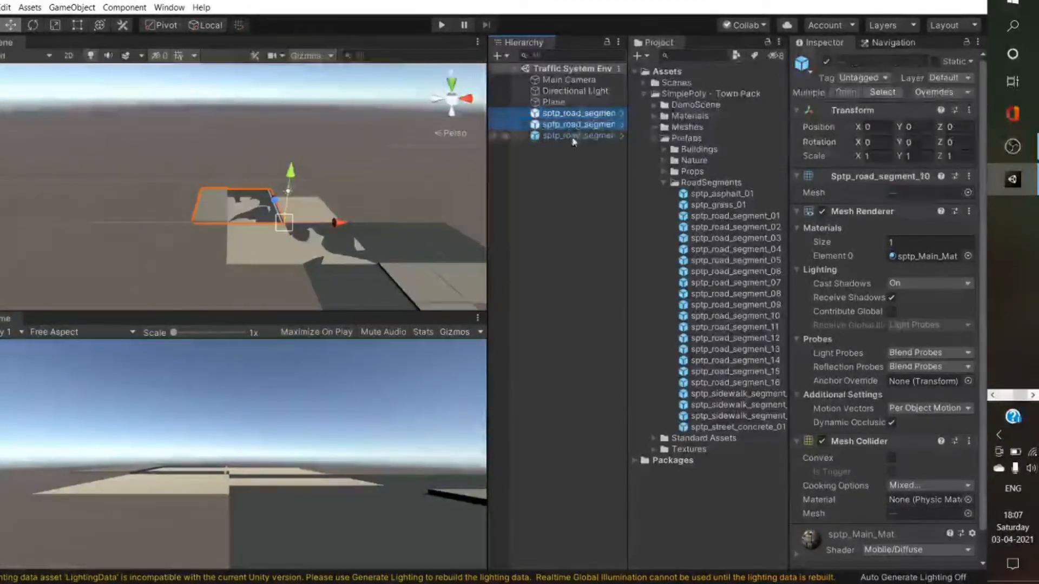
{"action": "left_click", "coordinate": [583, 135], "text": "ctrl"}
{"action": "left_click", "coordinate": [827, 61]}
{"action": "left_click", "coordinate": [583, 162]}
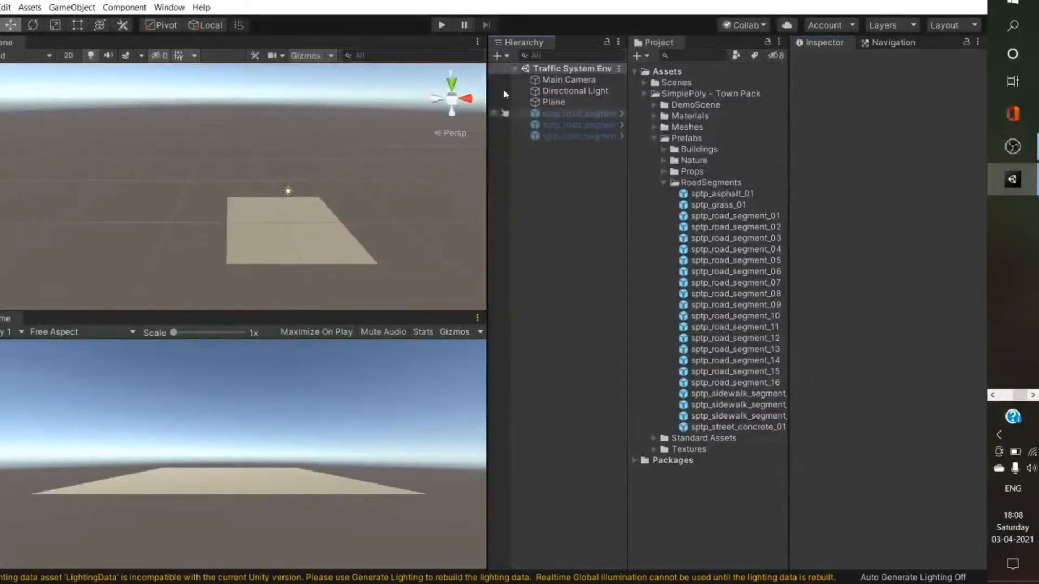
Enlarge the Plane by setting its X and Z scale to 50.
{"action": "left_click", "coordinate": [547, 101]}
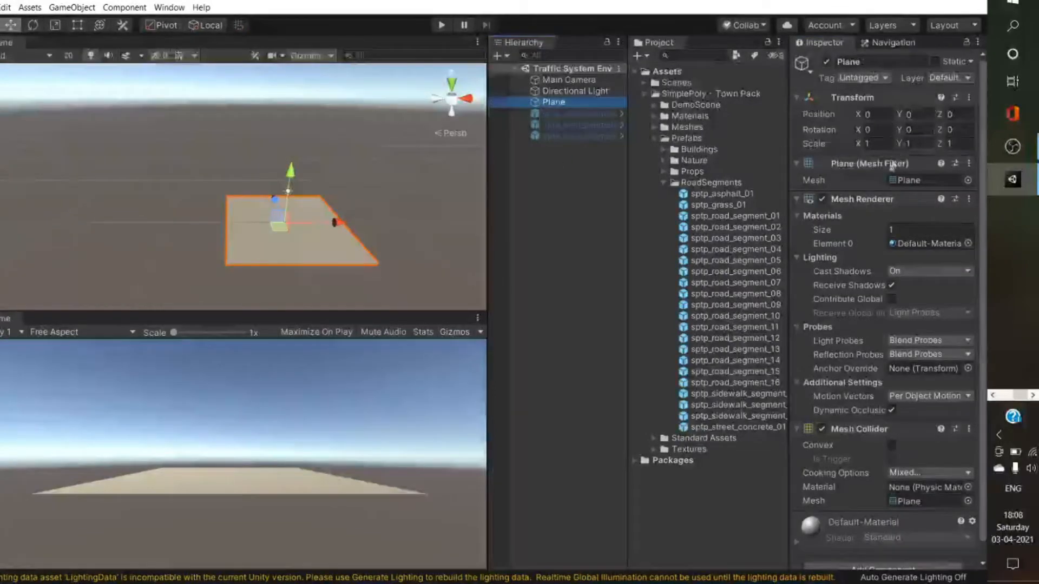
{"action": "left_click", "coordinate": [876, 144]}
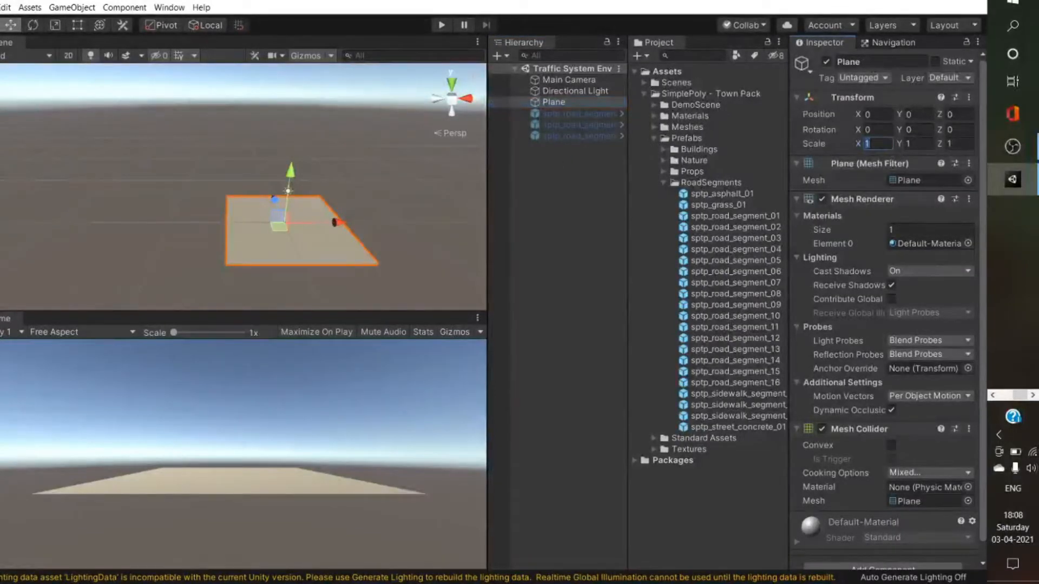
{"action": "type", "text": "50"}
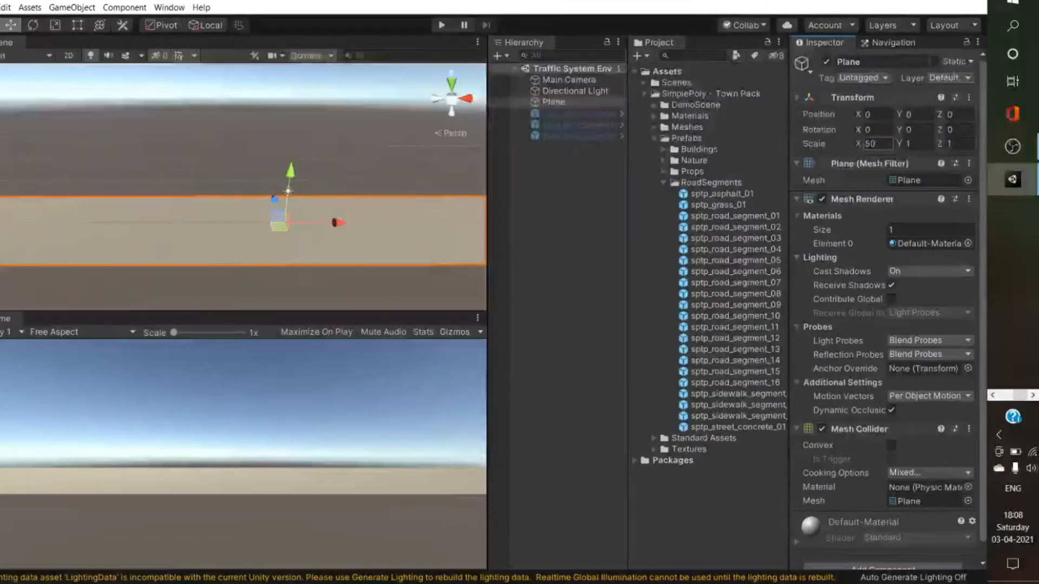
{"action": "left_click", "coordinate": [959, 144]}
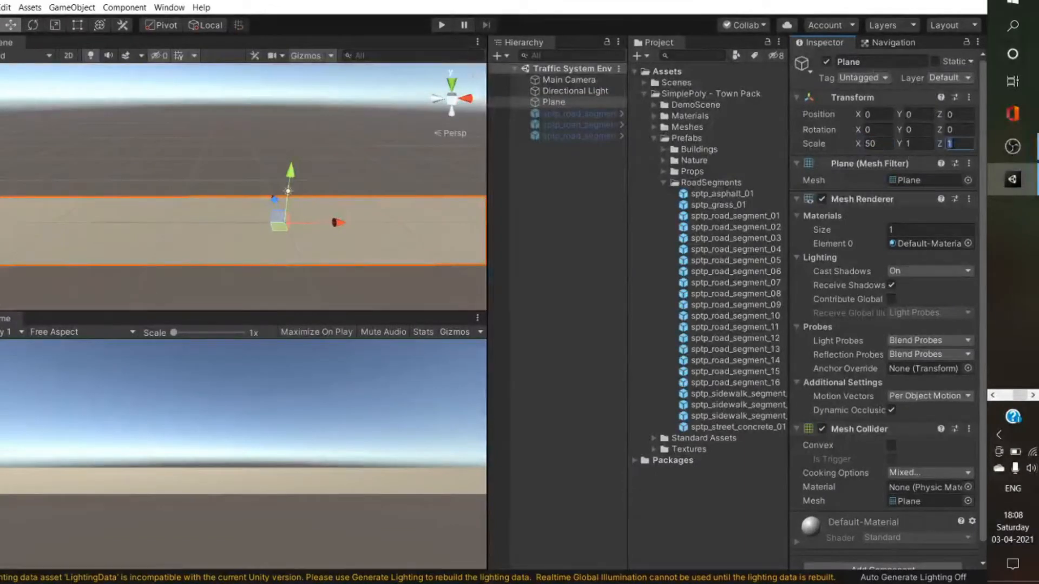
{"action": "type", "text": "50"}
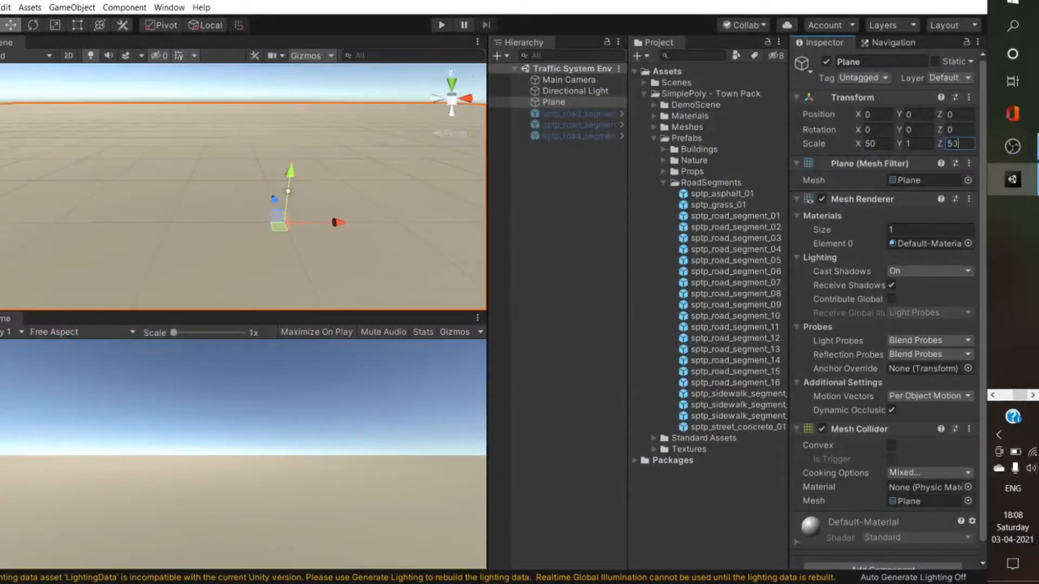
{"action": "scroll", "coordinate": [271, 136], "scroll_direction": "down", "scroll_amount": 10}
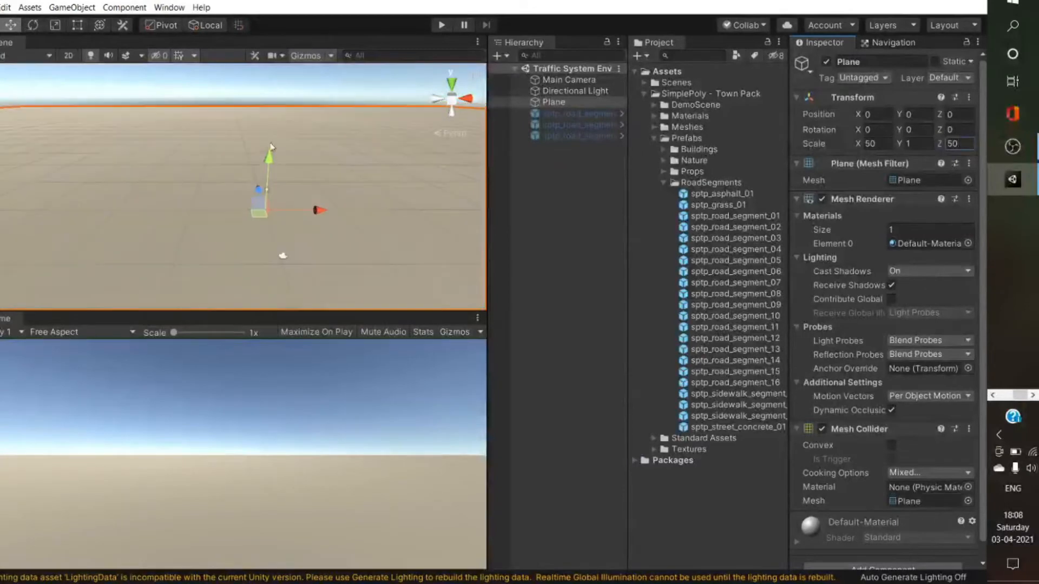
{"action": "scroll", "coordinate": [273, 181], "scroll_direction": "down", "scroll_amount": 7}
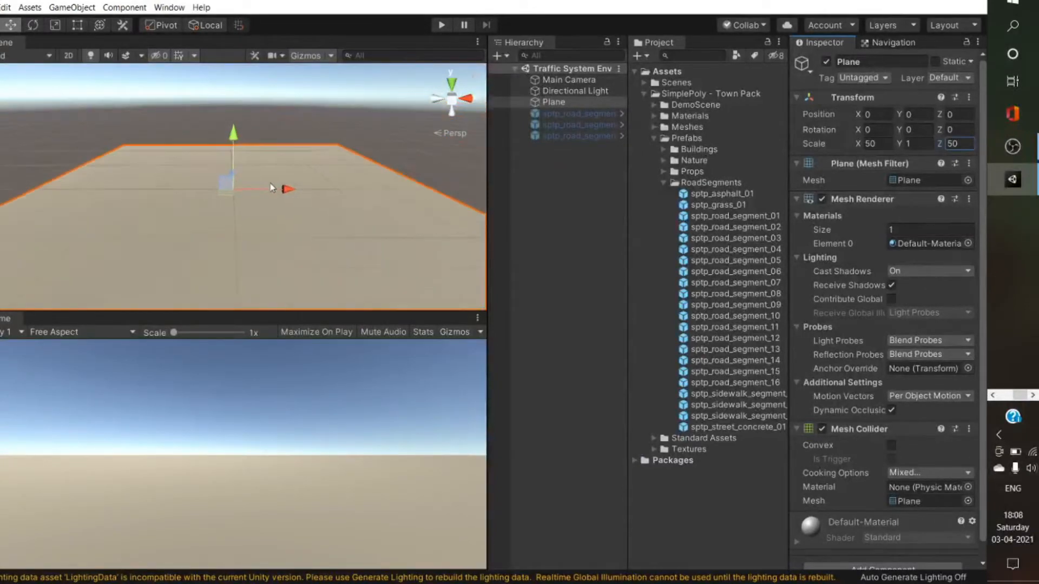
{"action": "scroll", "coordinate": [267, 189], "scroll_direction": "up", "scroll_amount": 5}
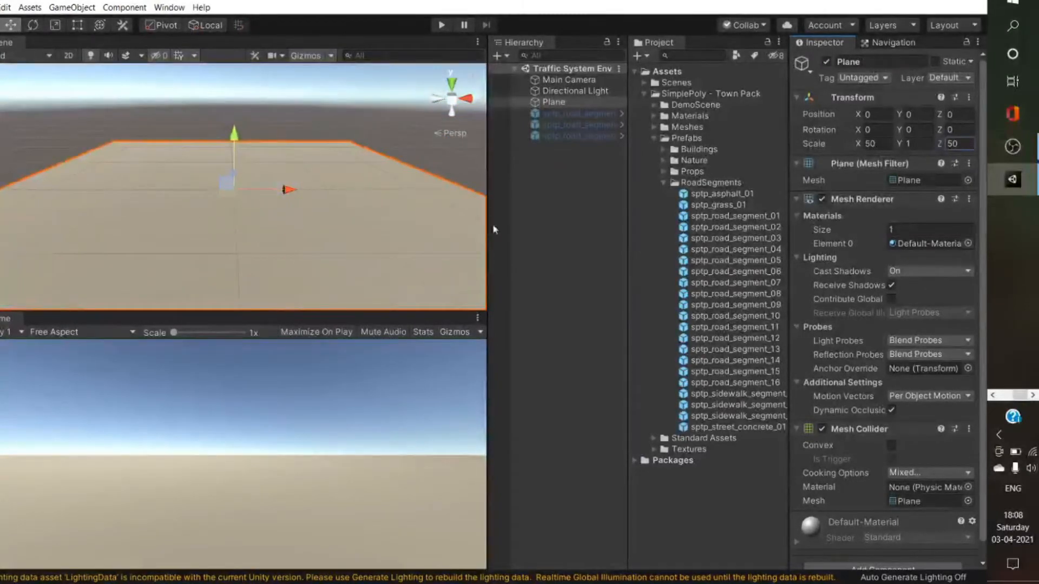
Reactivate the sptp_road_segment_09 object in the scene and inspect how it sits on the plane.
{"action": "left_click", "coordinate": [584, 114]}
{"action": "left_click", "coordinate": [826, 62]}
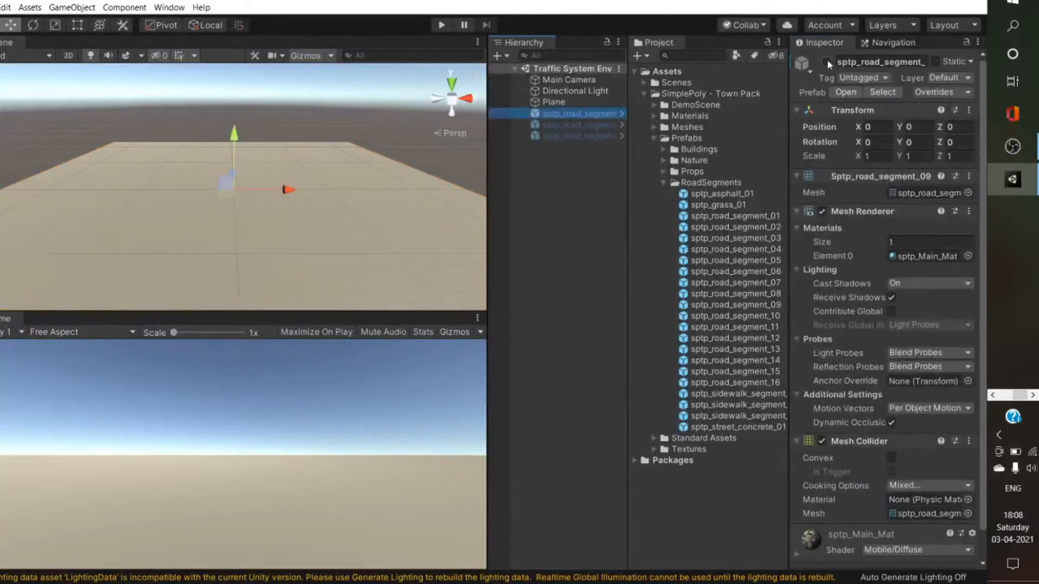
{"action": "scroll", "coordinate": [157, 255], "scroll_direction": "up", "scroll_amount": 12}
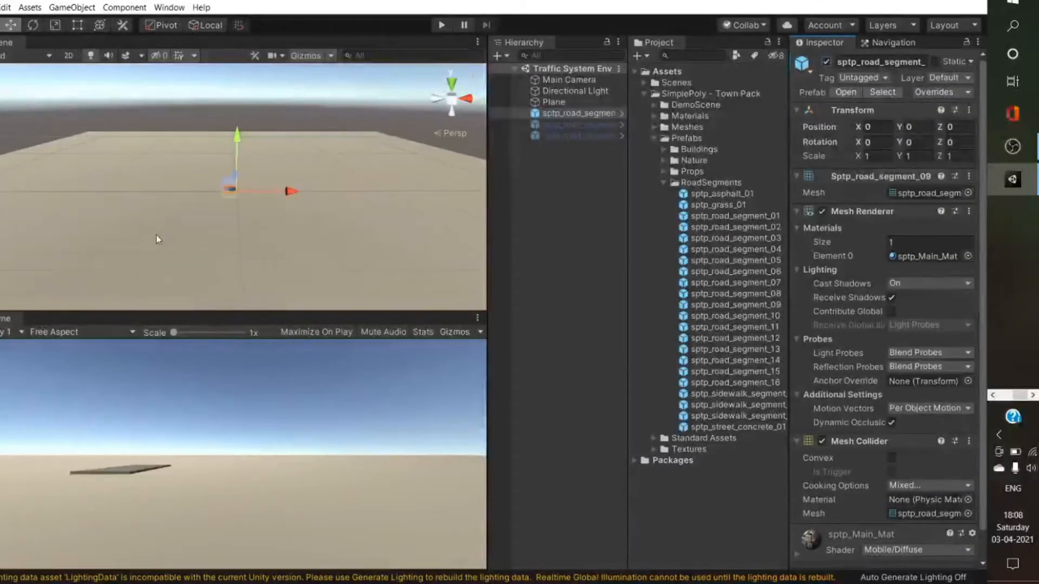
{"action": "scroll", "coordinate": [178, 222], "scroll_direction": "down", "scroll_amount": 6}
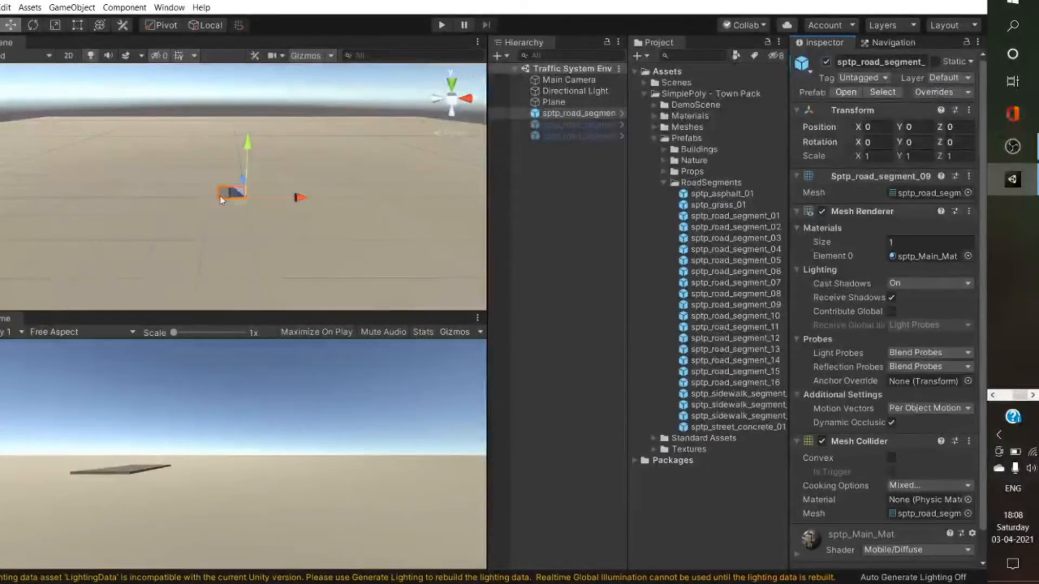
{"action": "scroll", "coordinate": [229, 181], "scroll_direction": "up", "scroll_amount": 5}
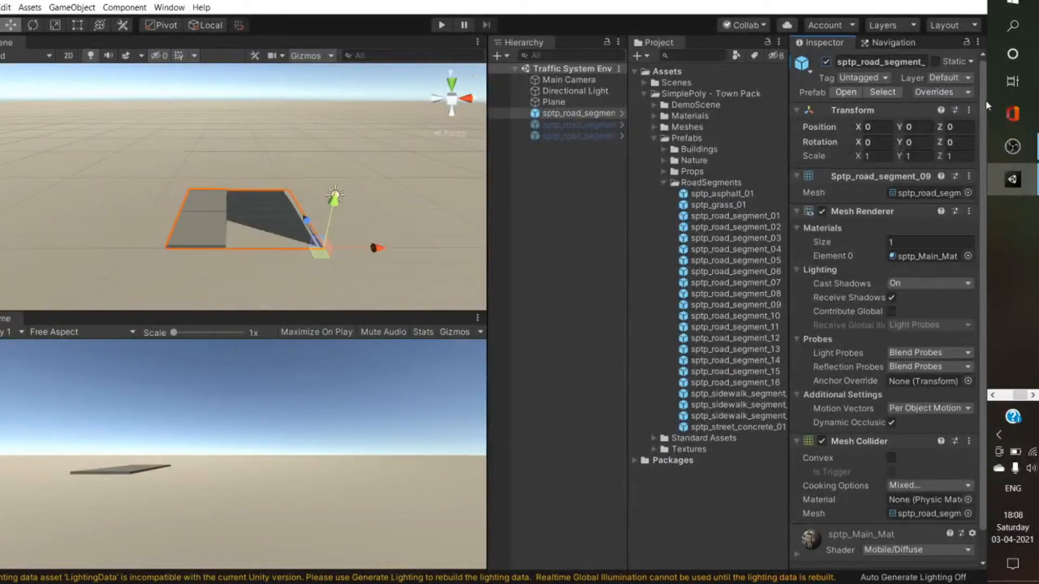
Raise sptp_road_segment_09 slightly above the plane by setting its Y position to 0.1.
{"action": "left_click", "coordinate": [912, 126]}
{"action": "type", "text": "1"}
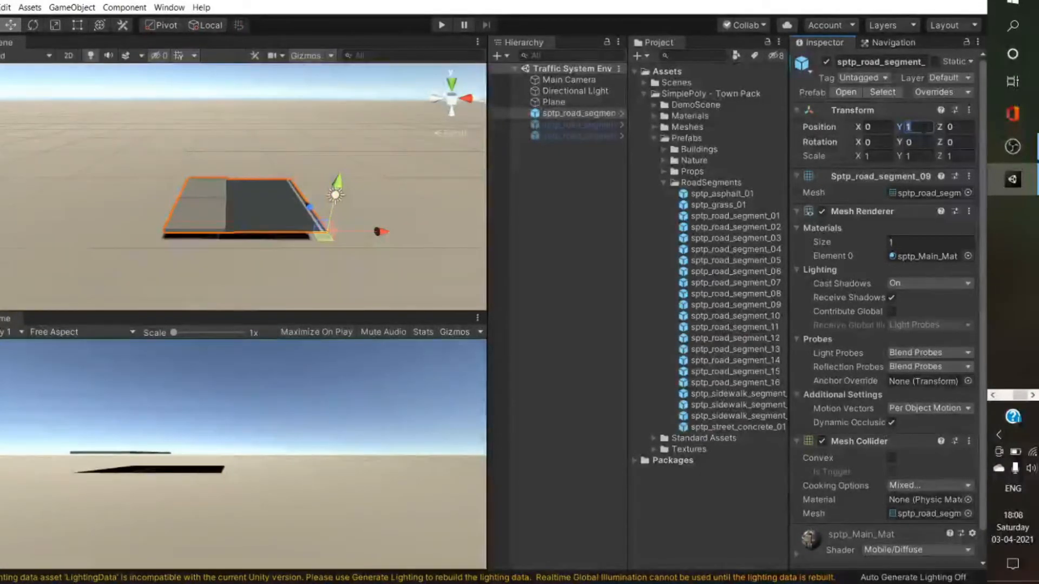
{"action": "type", "text": "0."}
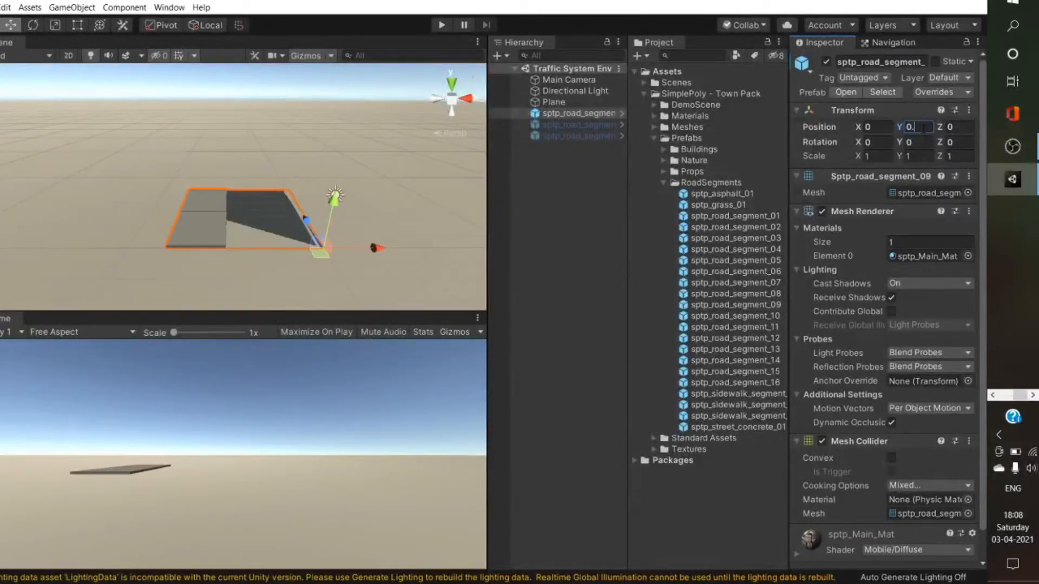
{"action": "type", "text": "1"}
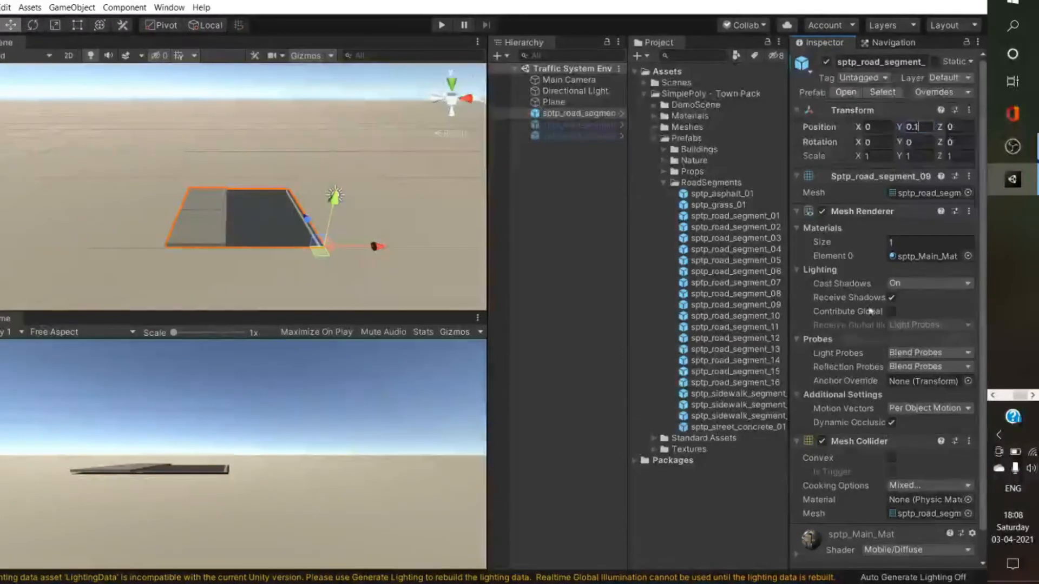
{"action": "left_click", "coordinate": [581, 251]}
{"action": "scroll", "coordinate": [261, 211], "scroll_direction": "down", "scroll_amount": 2}
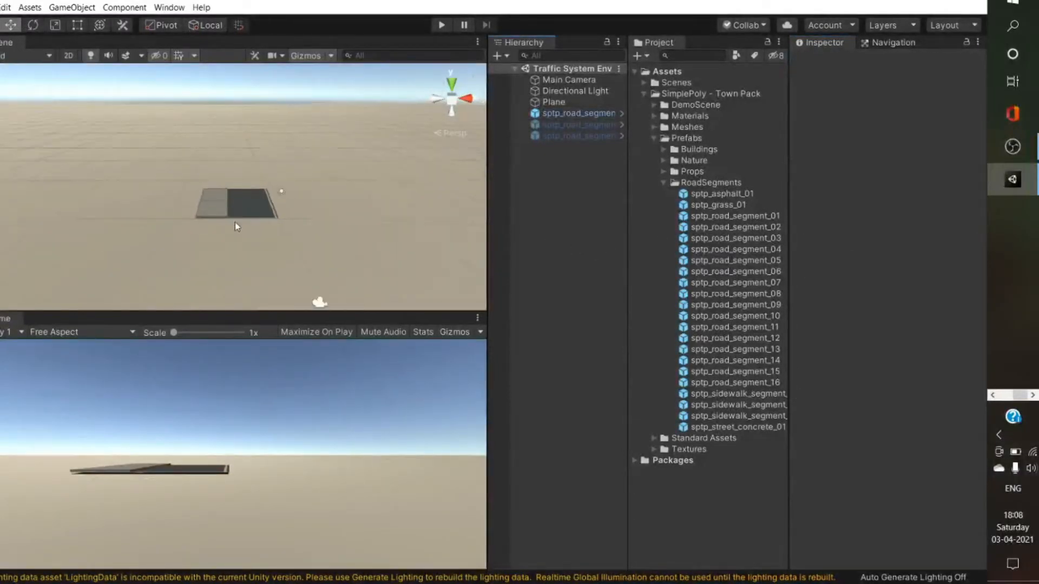
Duplicate the active sptp_road_segment_09 and open the Grid and Snap settings.
{"action": "left_click", "coordinate": [554, 114]}
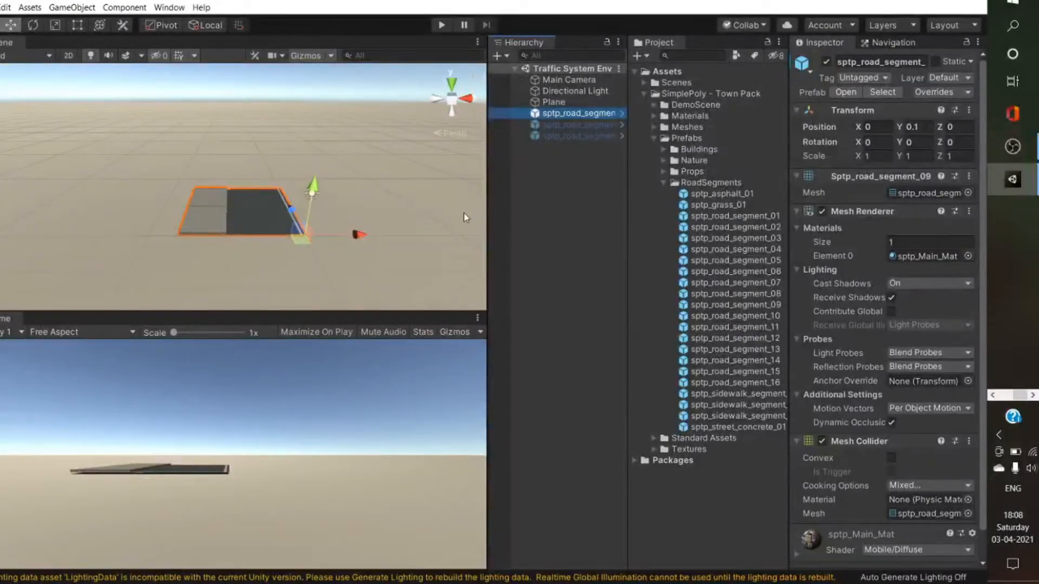
{"action": "key", "text": "ctrl+d"}
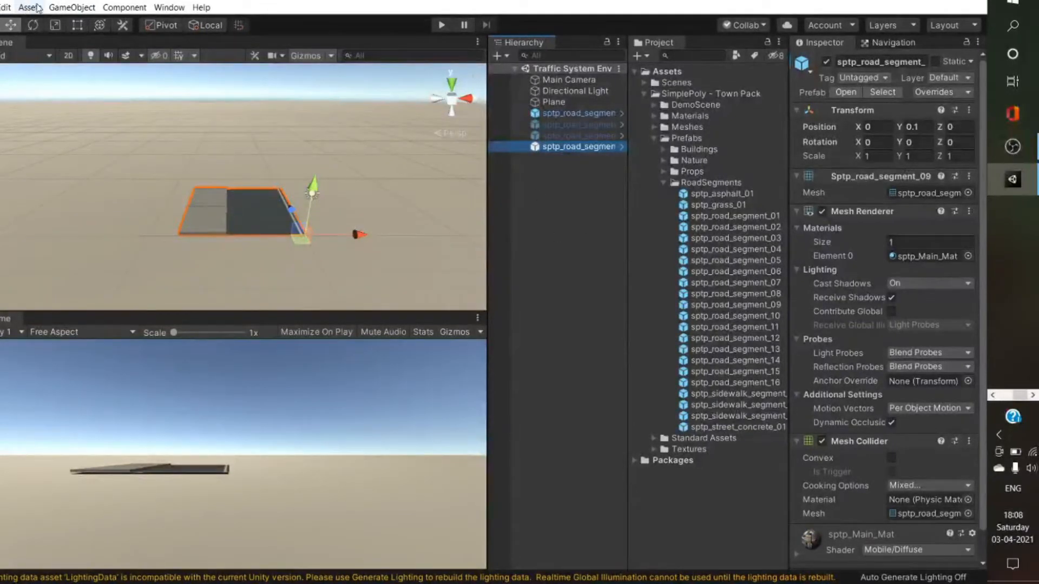
{"action": "left_click", "coordinate": [8, 8]}
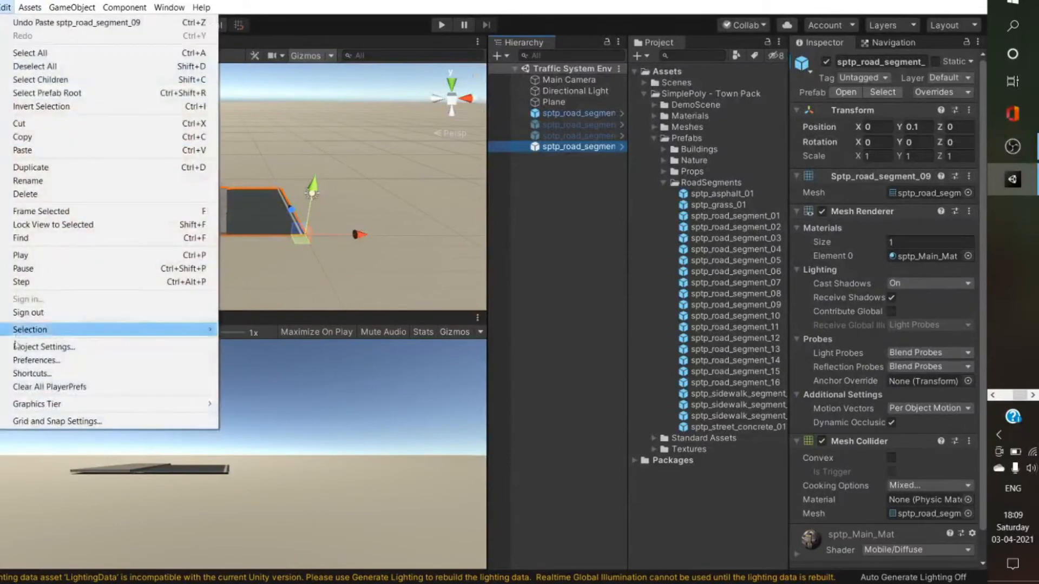
{"action": "left_click", "coordinate": [57, 422]}
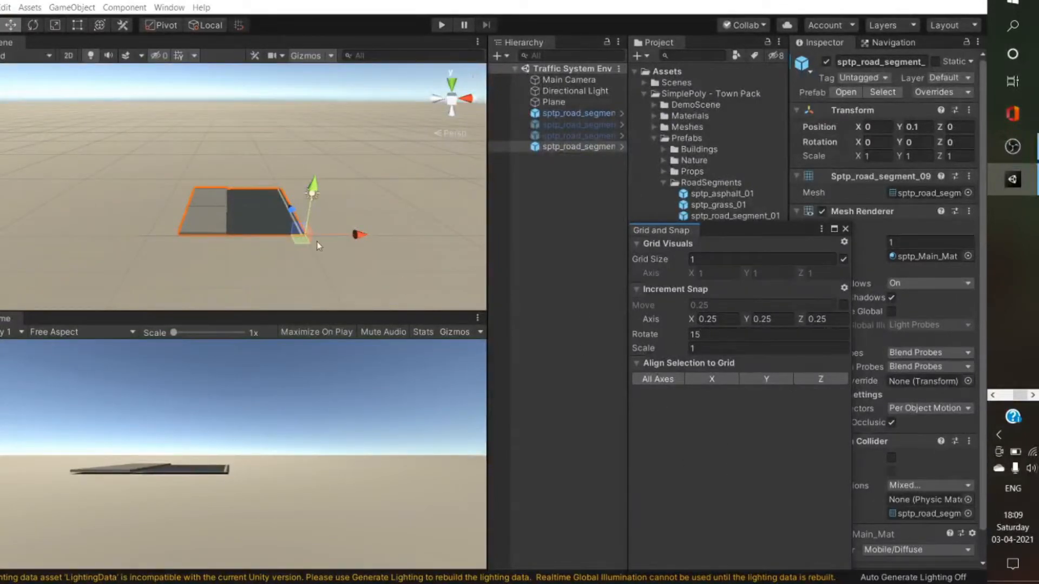
Vertex-snap the duplicated road segment edge to edge with the original along Z, at Z position -7.
{"action": "key", "text": "v"}
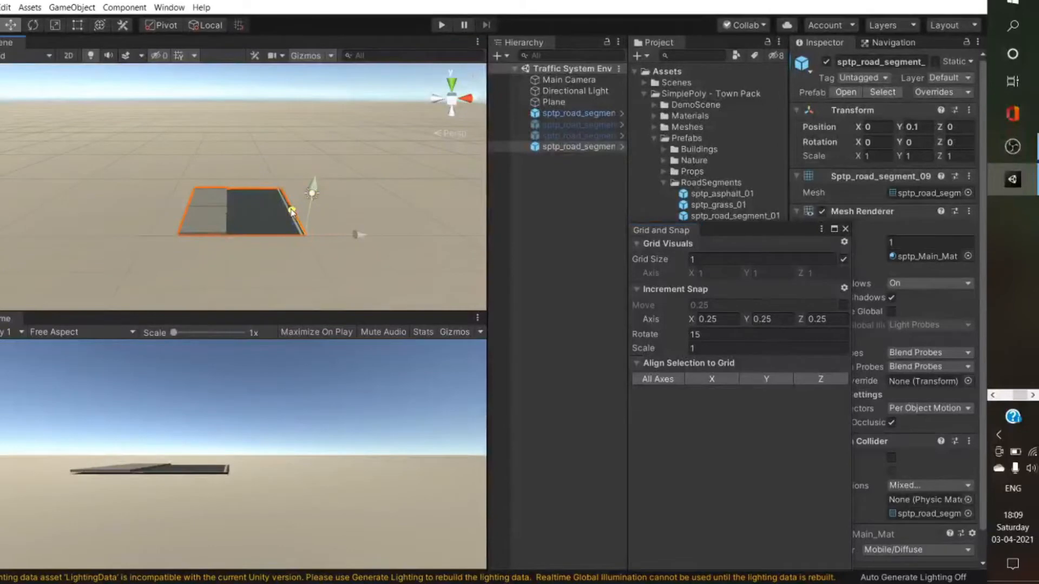
{"action": "left_click_drag", "start_coordinate": [292, 211], "coordinate": [342, 280]}
{"action": "left_click", "coordinate": [712, 444]}
Examine the seam between the two road segments up close and from several angles.
{"action": "scroll", "coordinate": [263, 231], "scroll_direction": "up", "scroll_amount": 4}
{"action": "right_click_drag", "start_coordinate": [276, 229], "coordinate": [585, 323]}
{"action": "scroll", "coordinate": [102, 198], "scroll_direction": "up", "scroll_amount": 3}
{"action": "right_click_drag", "start_coordinate": [102, 198], "coordinate": [876, 112]}
{"action": "scroll", "coordinate": [30, 209], "scroll_direction": "up", "scroll_amount": 2}
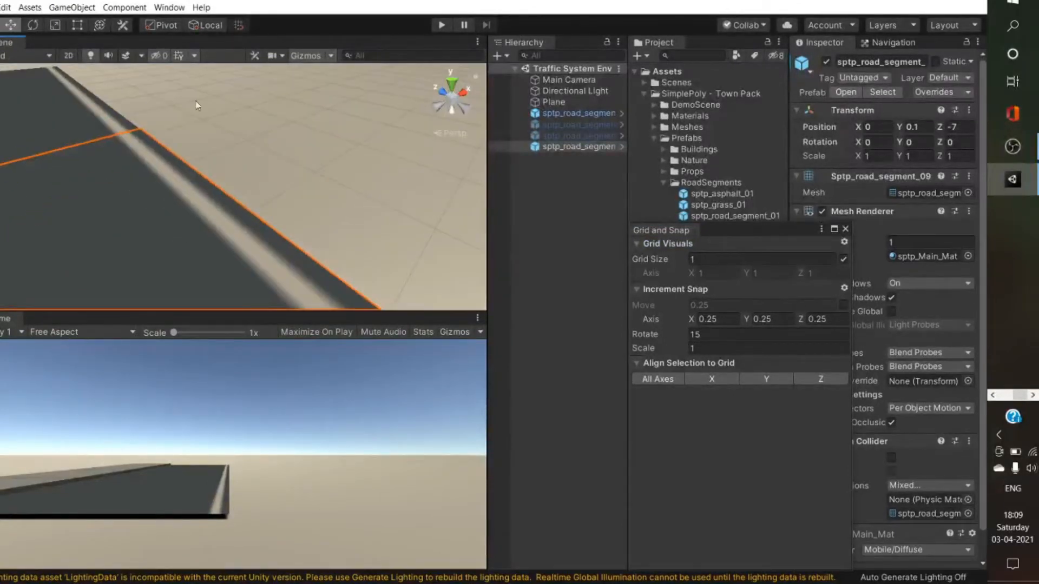
{"action": "scroll", "coordinate": [162, 112], "scroll_direction": "up", "scroll_amount": 3}
{"action": "right_click_drag", "start_coordinate": [157, 113], "coordinate": [75, 179]}
{"action": "scroll", "coordinate": [151, 116], "scroll_direction": "down", "scroll_amount": 4}
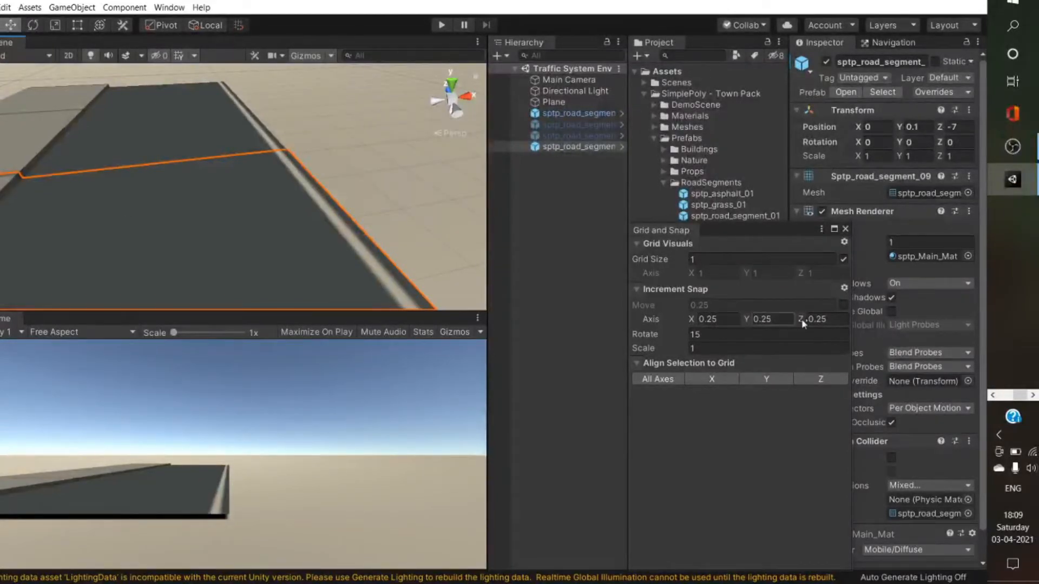
{"action": "scroll", "coordinate": [392, 212], "scroll_direction": "down", "scroll_amount": 10}
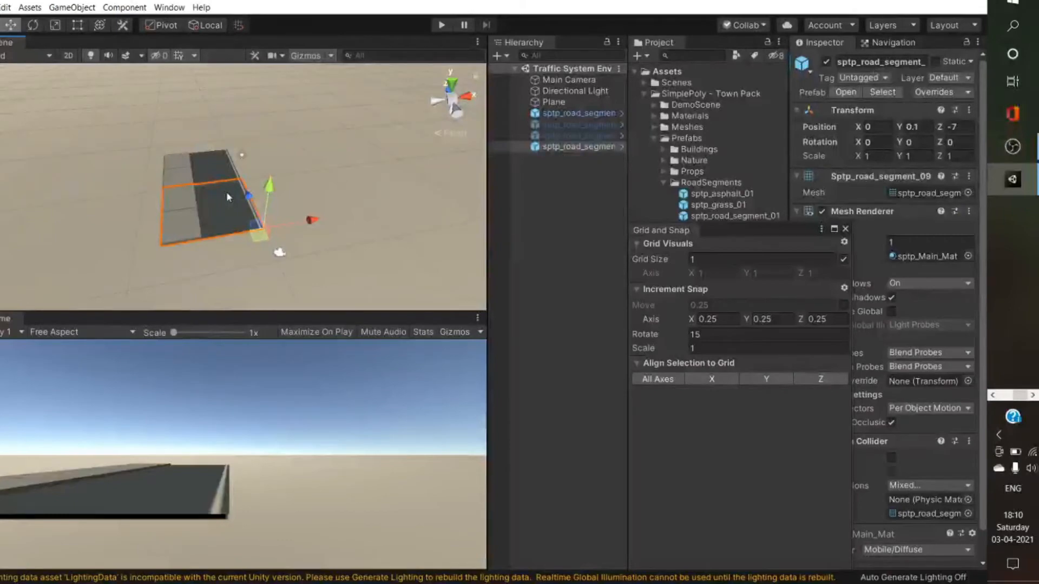
Move the two inactive road segments to the end of the scene's object list and reposition the Grid and Snap window.
{"action": "left_click", "coordinate": [583, 126]}
{"action": "left_click", "coordinate": [579, 135], "text": "shift"}
{"action": "left_click_drag", "start_coordinate": [580, 139], "coordinate": [569, 164]}
{"action": "left_click", "coordinate": [565, 171]}
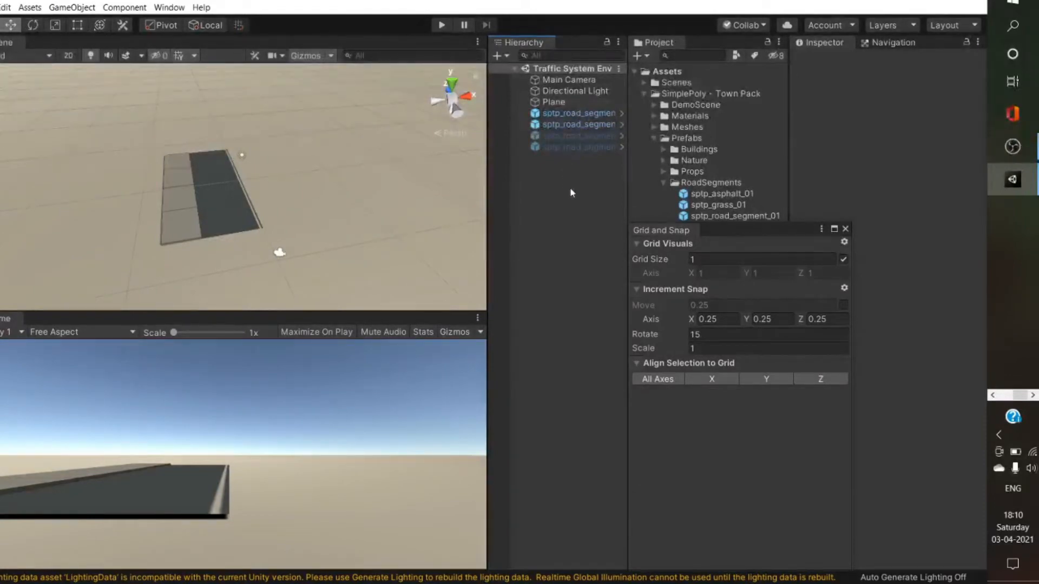
{"action": "left_click_drag", "start_coordinate": [739, 224], "coordinate": [740, 285]}
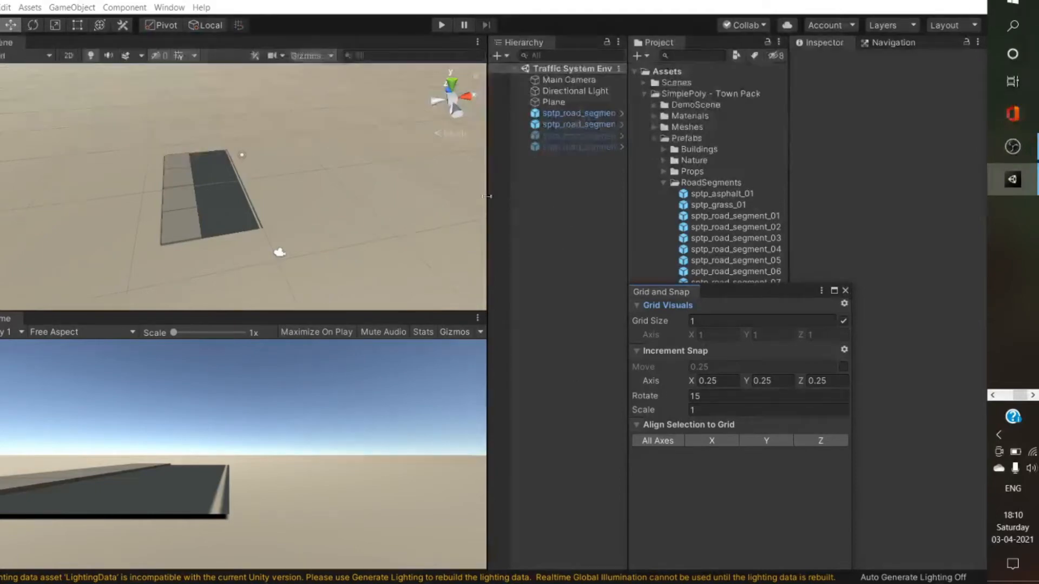
Duplicate the second road segment and snap the copy to the end of the strip at Z position -14.
{"action": "scroll", "coordinate": [249, 197], "scroll_direction": "down", "scroll_amount": 5}
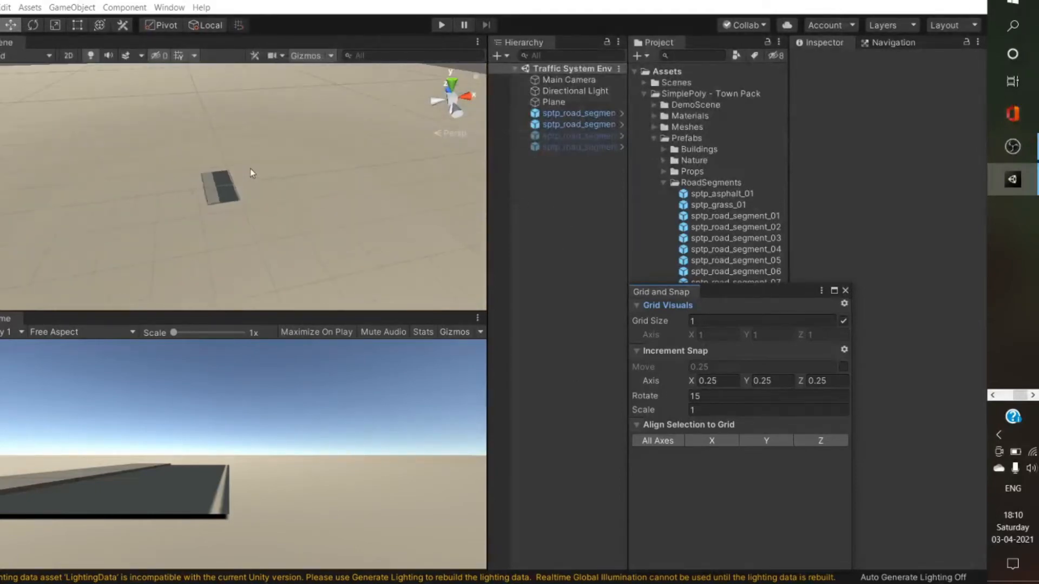
{"action": "left_click", "coordinate": [563, 123]}
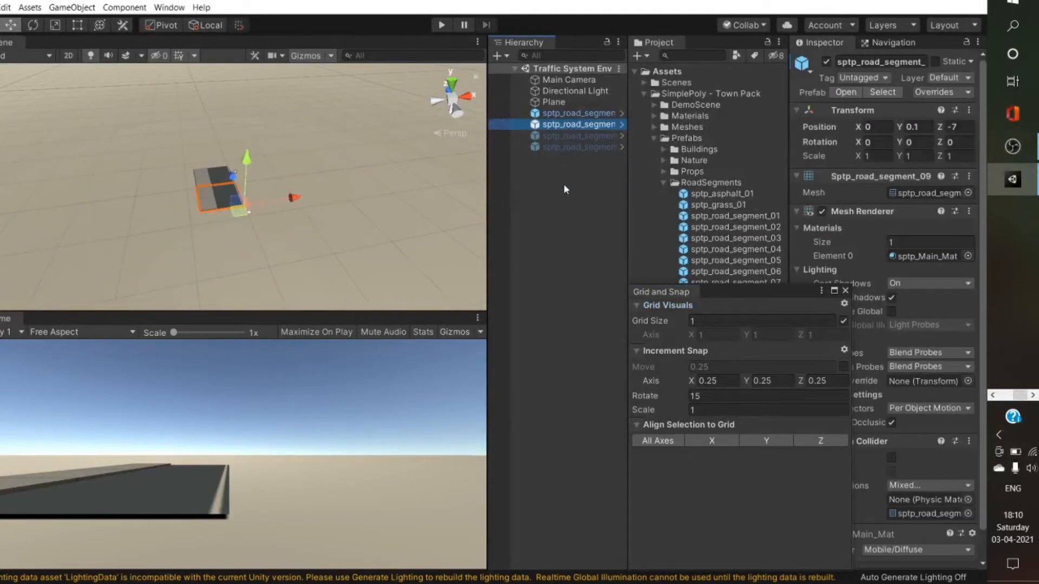
{"action": "key", "text": "ctrl+d"}
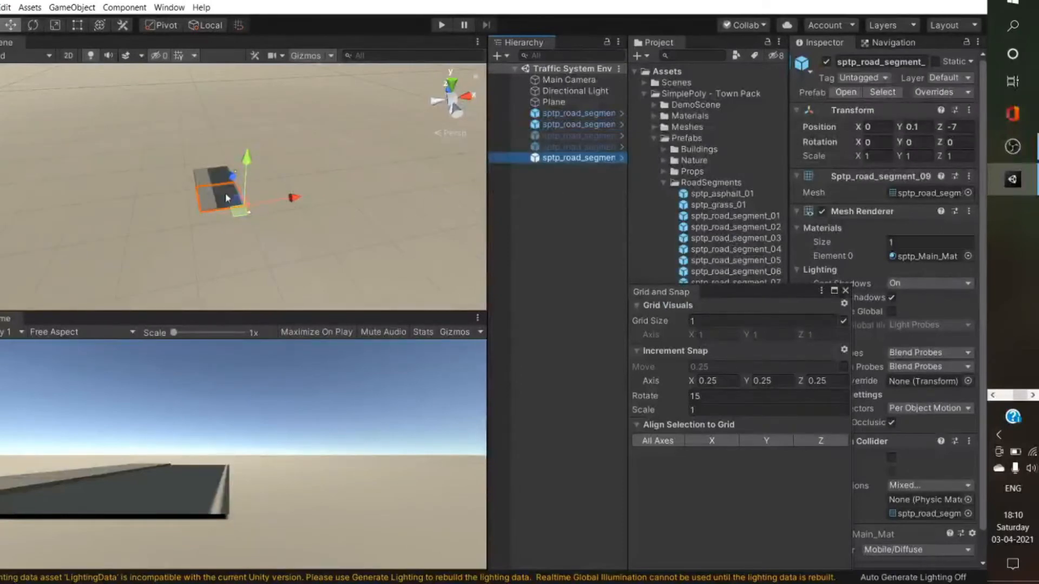
{"action": "left_click_drag", "start_coordinate": [234, 177], "coordinate": [243, 212]}
{"action": "scroll", "coordinate": [225, 204], "scroll_direction": "up", "scroll_amount": 6}
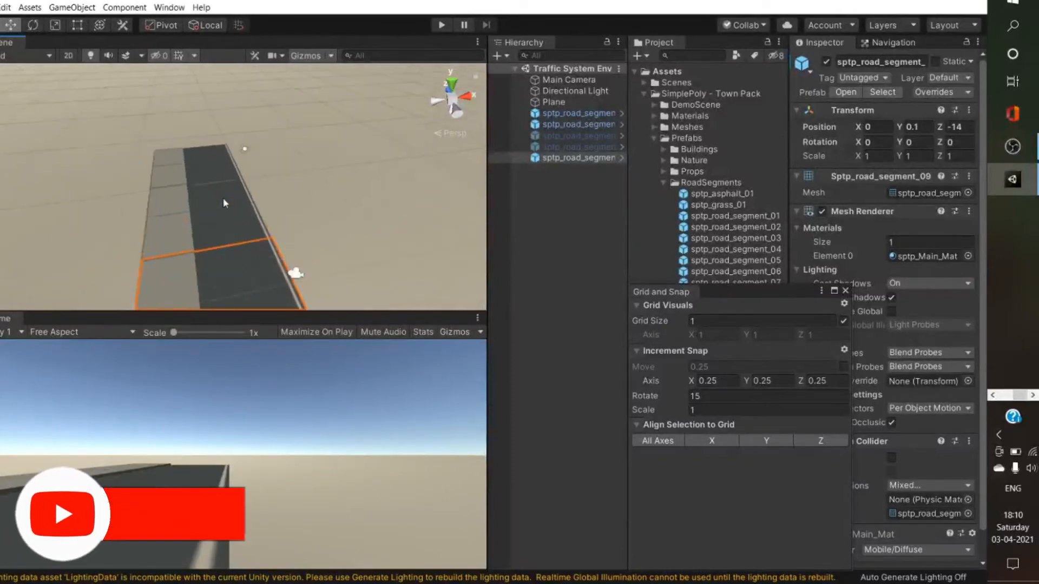
{"action": "scroll", "coordinate": [213, 189], "scroll_direction": "down", "scroll_amount": 6}
{"action": "scroll", "coordinate": [212, 164], "scroll_direction": "down", "scroll_amount": 2}
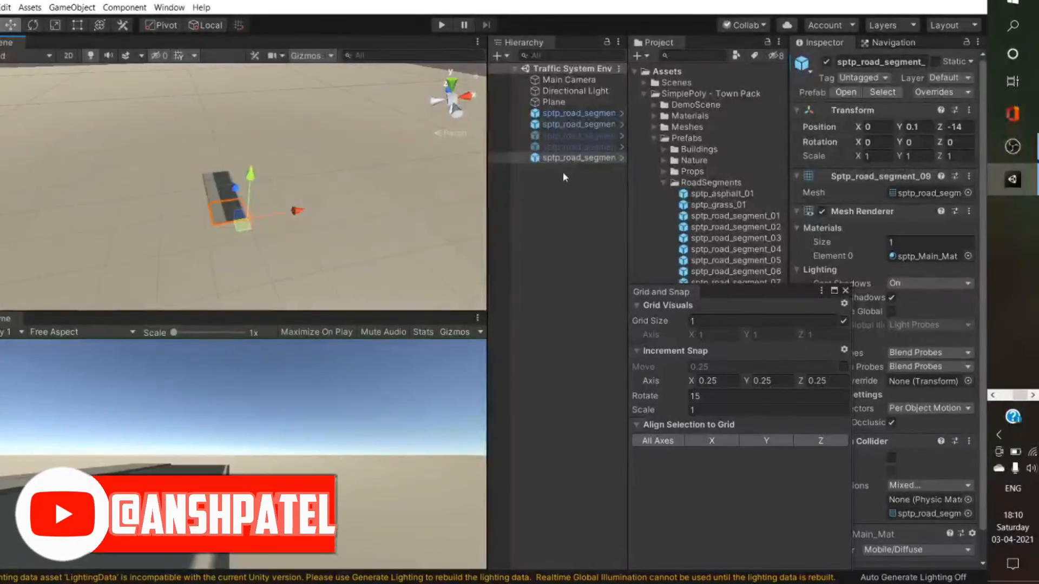
Duplicate the end segment again and snap the copy to the strip's end at Z position -21.
{"action": "key", "text": "ctrl+d"}
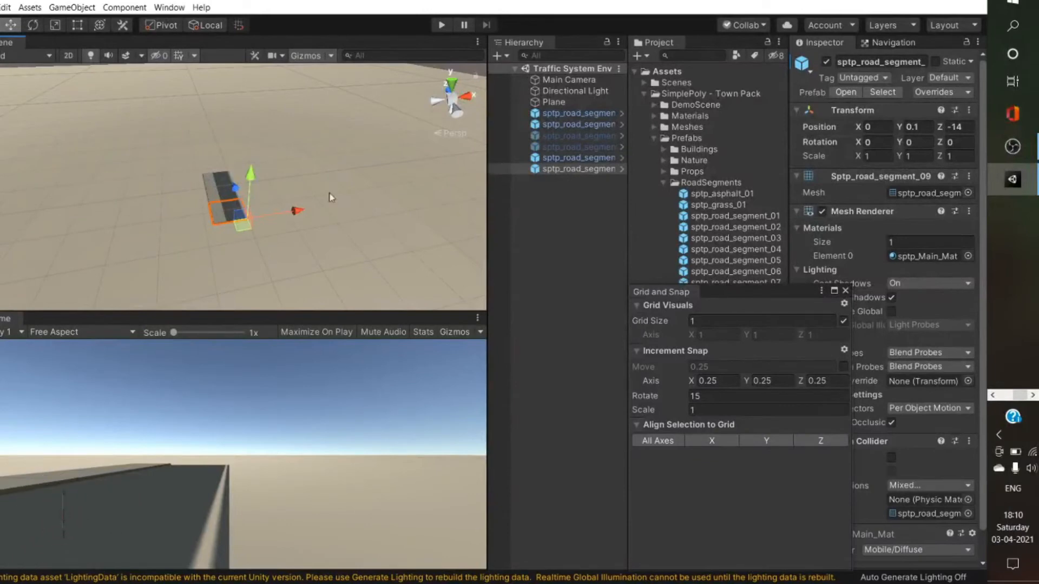
{"action": "left_click_drag", "start_coordinate": [236, 188], "coordinate": [245, 210]}
{"action": "scroll", "coordinate": [238, 221], "scroll_direction": "up", "scroll_amount": 5}
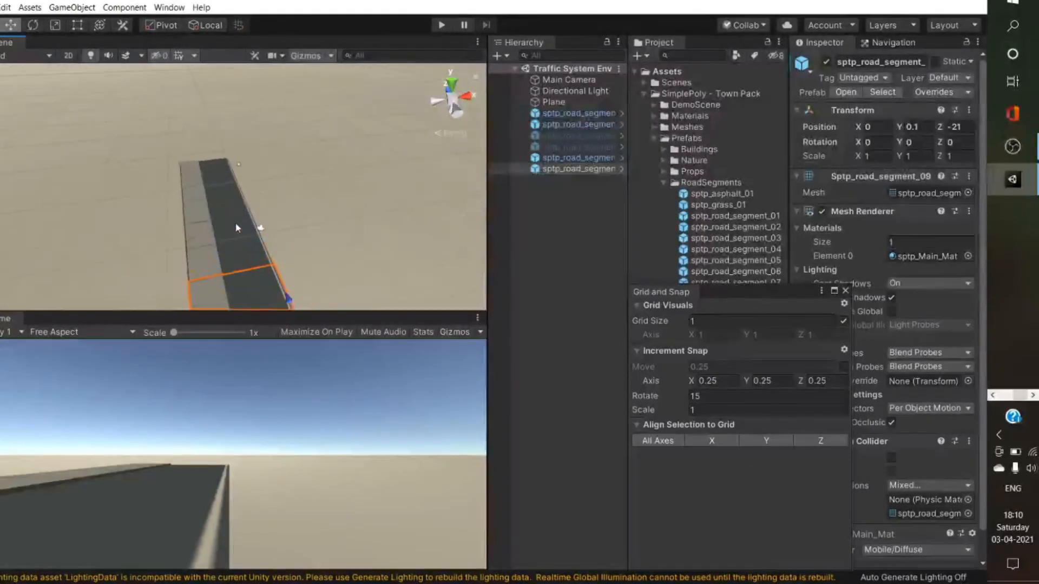
{"action": "scroll", "coordinate": [237, 228], "scroll_direction": "down", "scroll_amount": 5}
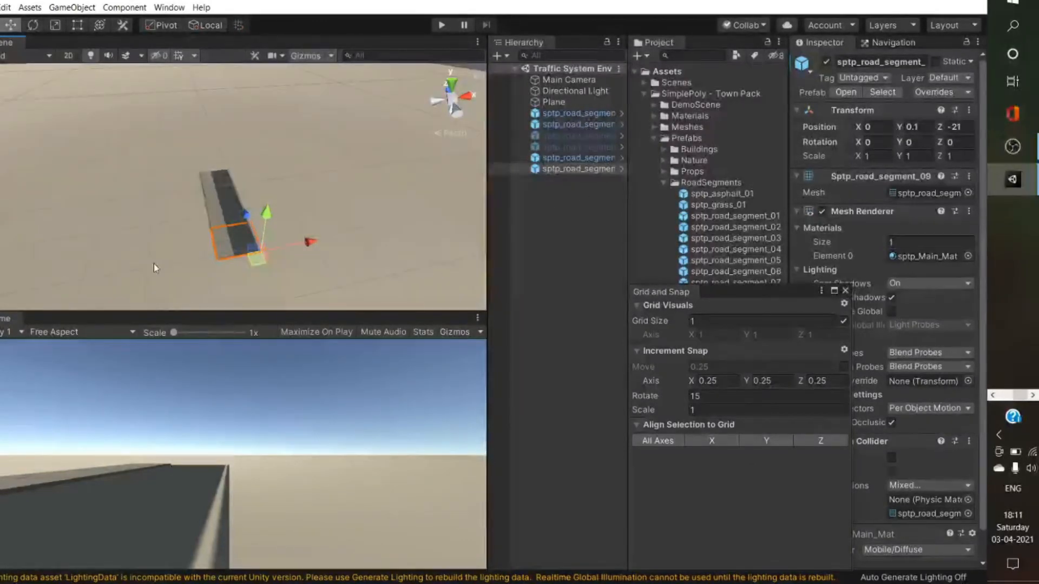
{"action": "left_click", "coordinate": [366, 290]}
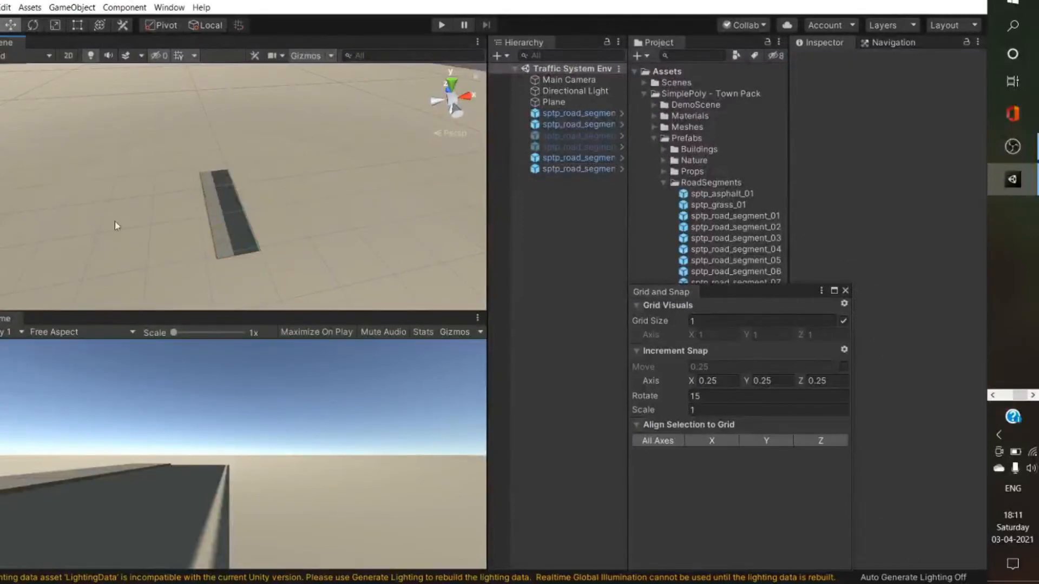
Extend the road strip with three more duplicated segments, each placed flush against the end of the previous one.
{"action": "left_click", "coordinate": [589, 171]}
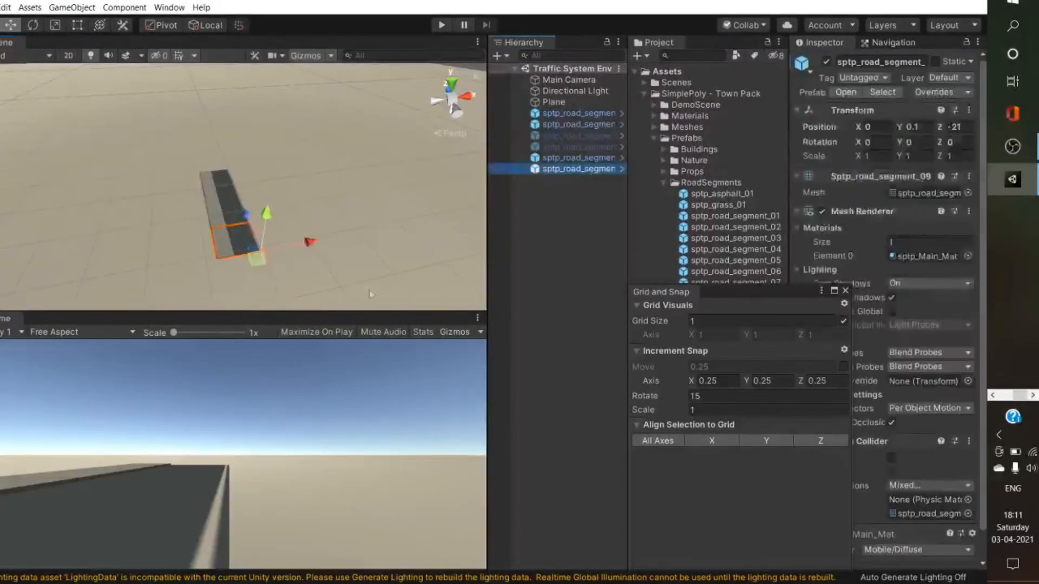
{"action": "key", "text": "ctrl+d"}
{"action": "left_click_drag", "start_coordinate": [243, 213], "coordinate": [257, 246]}
{"action": "key", "text": "ctrl+d"}
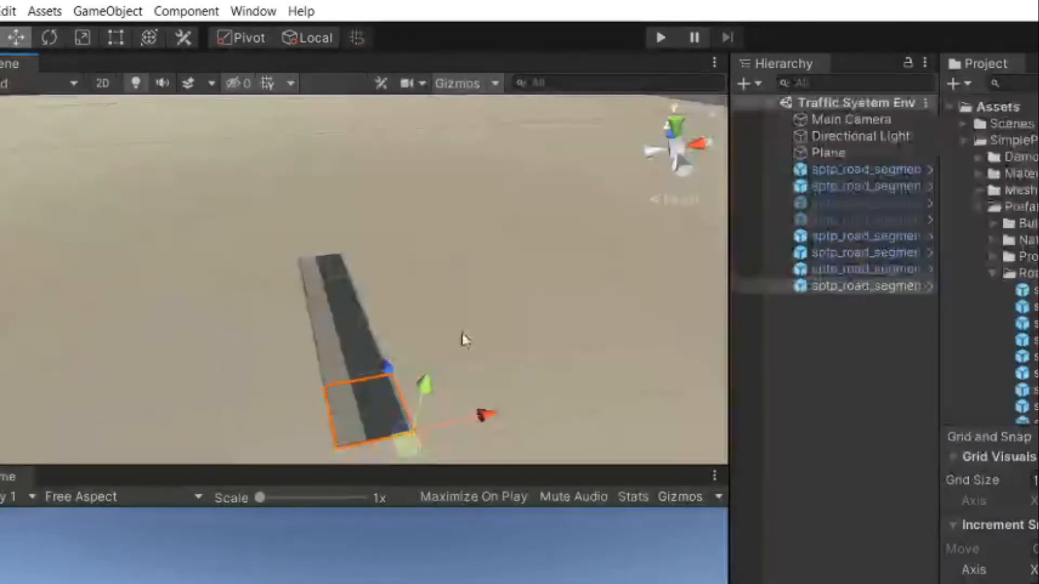
{"action": "scroll", "coordinate": [452, 348], "scroll_direction": "down", "scroll_amount": 3}
{"action": "left_click_drag", "start_coordinate": [364, 317], "coordinate": [369, 340]}
{"action": "key", "text": "ctrl+d"}
{"action": "left_click", "coordinate": [812, 379]}
{"action": "scroll", "coordinate": [427, 388], "scroll_direction": "up", "scroll_amount": 3}
Move the two inactive road segments below all active ones in the scene's object list.
{"action": "left_click", "coordinate": [830, 203]}
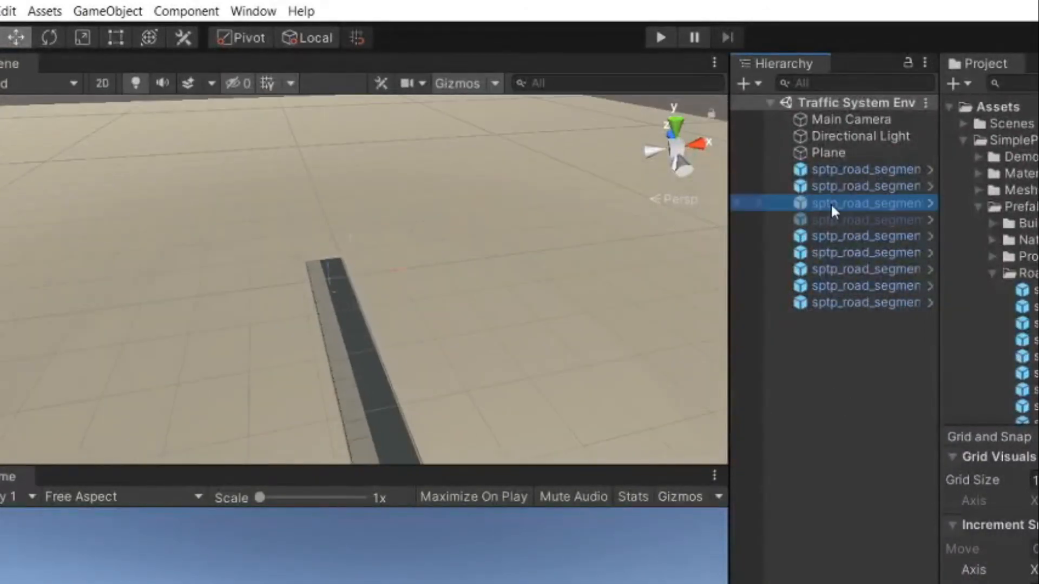
{"action": "left_click", "coordinate": [830, 220], "text": "shift"}
{"action": "key", "text": "f"}
{"action": "left_click_drag", "start_coordinate": [834, 357], "coordinate": [833, 359]}
Select all seven active road segments that form the strip.
{"action": "left_click", "coordinate": [854, 170]}
{"action": "left_click", "coordinate": [854, 204], "text": "shift"}
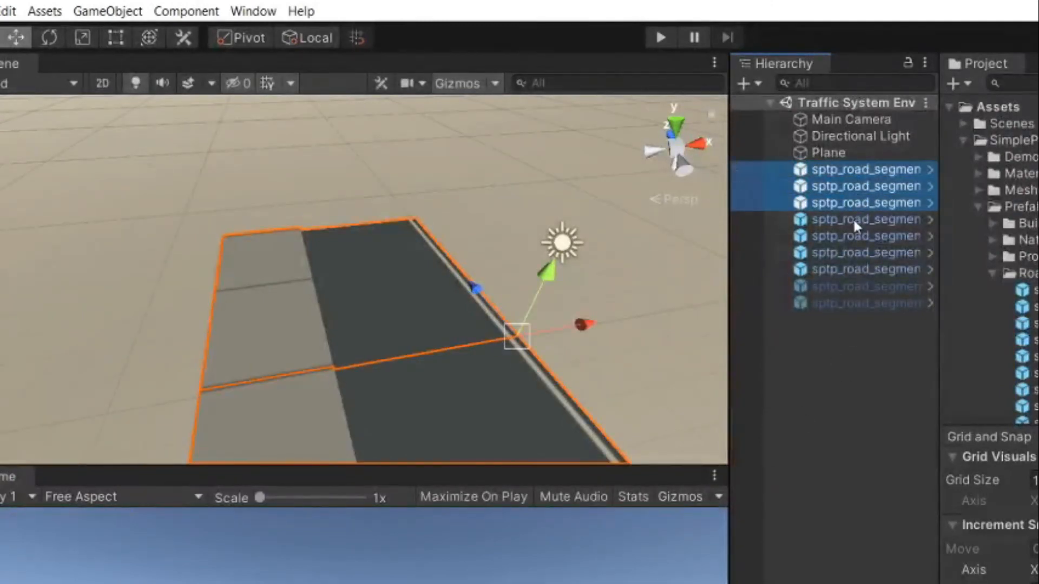
{"action": "left_click", "coordinate": [847, 268], "text": "shift"}
{"action": "scroll", "coordinate": [514, 296], "scroll_direction": "down", "scroll_amount": 5}
{"action": "scroll", "coordinate": [514, 295], "scroll_direction": "down", "scroll_amount": 4}
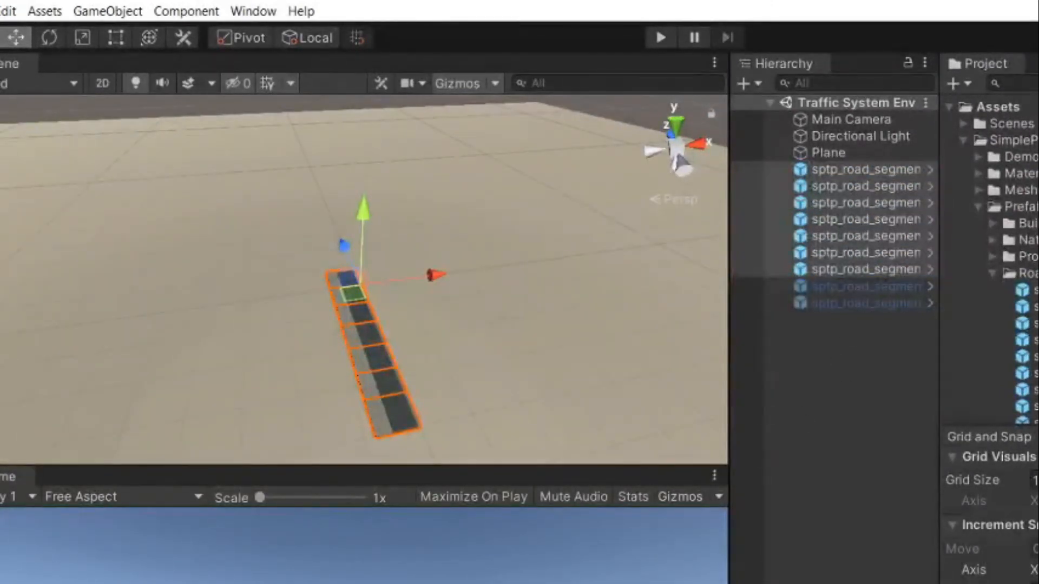
{"action": "type", "text": "180"}
{"action": "key", "text": "ctrl+z"}
{"action": "left_click", "coordinate": [822, 352]}
{"action": "key", "text": "ctrl+z"}
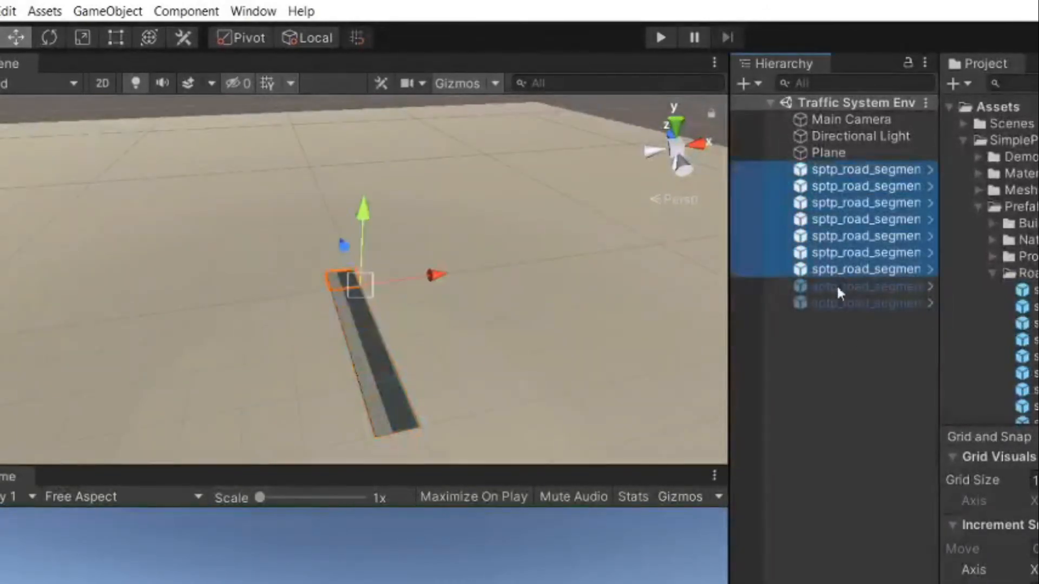
Duplicate the seven road segments, rotate the copies 180 degrees about Y, and place them alongside the original lane.
{"action": "key", "text": "ctrl+d"}
{"action": "type", "text": "180"}
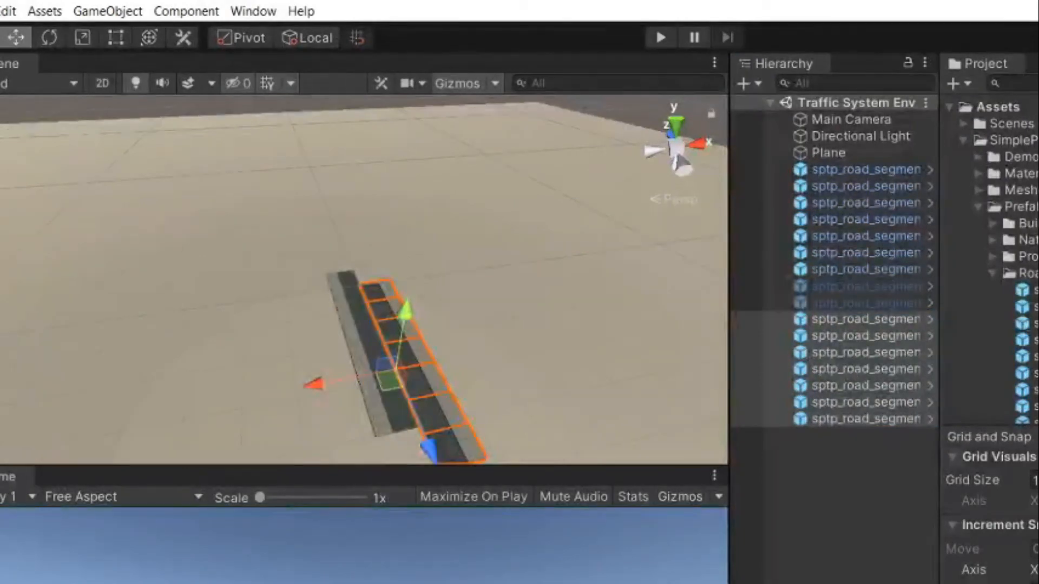
{"action": "left_click_drag", "start_coordinate": [432, 450], "coordinate": [413, 415]}
{"action": "left_click", "coordinate": [450, 404]}
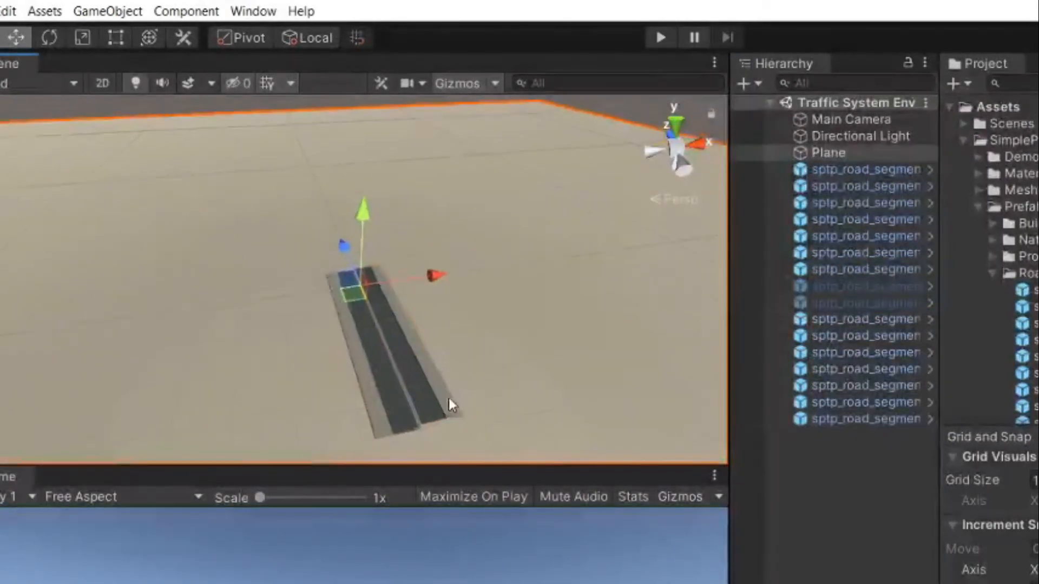
Select the seven rotated segments and align them flush with the original lane along the centre line.
{"action": "left_click", "coordinate": [851, 422], "text": "shift"}
{"action": "left_click", "coordinate": [848, 448]}
{"action": "left_click", "coordinate": [837, 320]}
{"action": "left_click", "coordinate": [840, 420], "text": "shift"}
{"action": "left_click_drag", "start_coordinate": [376, 324], "coordinate": [379, 325]}
{"action": "scroll", "coordinate": [411, 374], "scroll_direction": "up", "scroll_amount": 3}
{"action": "right_click_drag", "start_coordinate": [425, 387], "coordinate": [307, 346]}
{"action": "scroll", "coordinate": [405, 415], "scroll_direction": "up", "scroll_amount": 4}
{"action": "scroll", "coordinate": [306, 346], "scroll_direction": "down", "scroll_amount": 3}
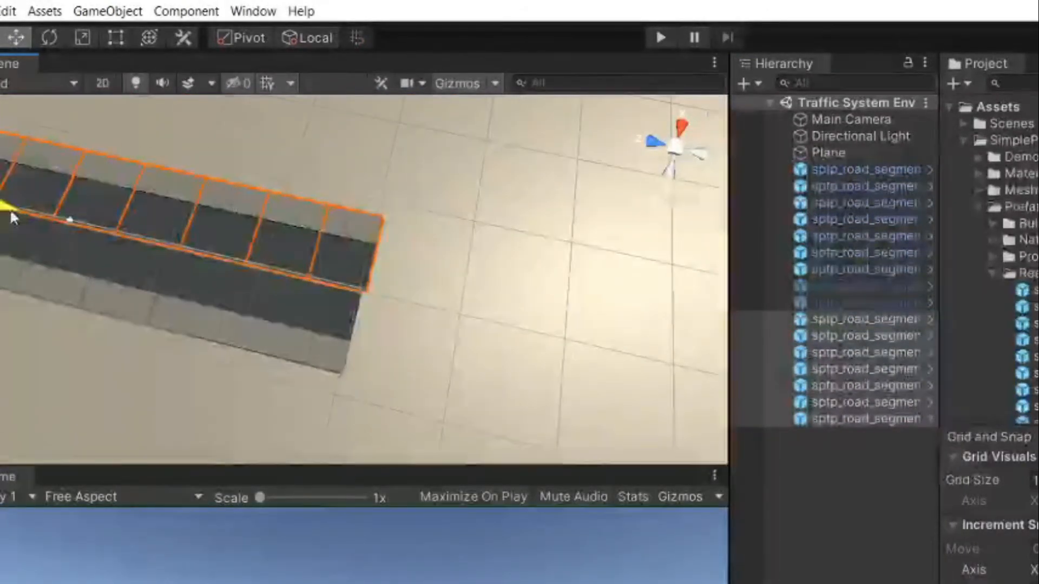
{"action": "scroll", "coordinate": [299, 266], "scroll_direction": "up", "scroll_amount": 4}
{"action": "scroll", "coordinate": [299, 273], "scroll_direction": "down", "scroll_amount": 5}
Check the joined lanes and move the two inactive road segments to the end of the object list.
{"action": "left_click", "coordinate": [442, 323]}
{"action": "right_click_drag", "start_coordinate": [443, 324], "coordinate": [477, 406]}
{"action": "scroll", "coordinate": [478, 405], "scroll_direction": "up", "scroll_amount": 3}
{"action": "scroll", "coordinate": [417, 243], "scroll_direction": "down", "scroll_amount": 2}
{"action": "right_click_drag", "start_coordinate": [383, 230], "coordinate": [379, 157]}
{"action": "scroll", "coordinate": [383, 240], "scroll_direction": "up", "scroll_amount": 2}
{"action": "left_click", "coordinate": [859, 287]}
{"action": "left_click", "coordinate": [859, 301], "text": "shift"}
{"action": "left_click_drag", "start_coordinate": [860, 299], "coordinate": [845, 432]}
{"action": "left_click", "coordinate": [854, 418]}
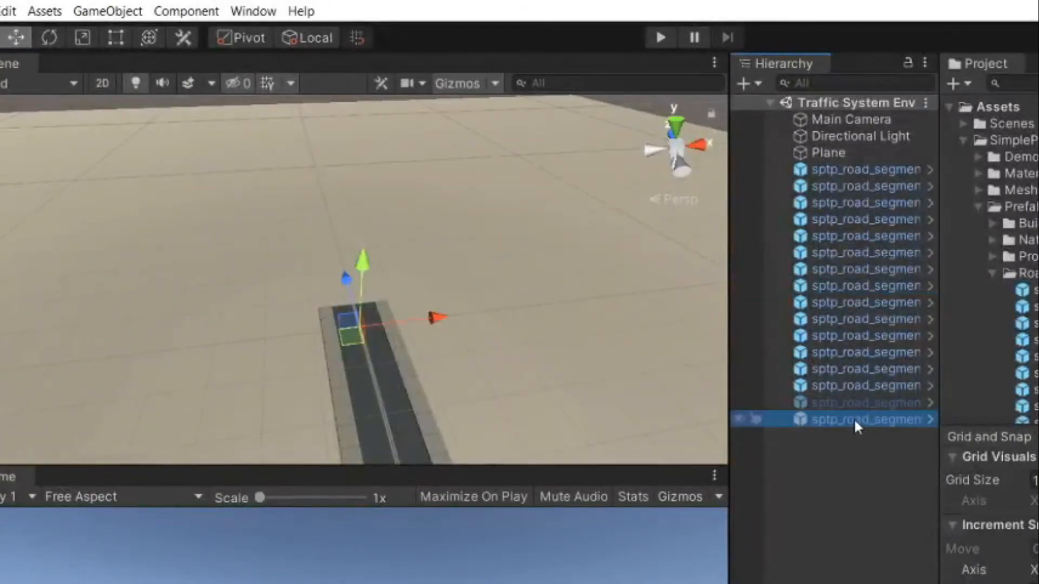
{"action": "left_click", "coordinate": [1038, 86]}
{"action": "left_click", "coordinate": [883, 467]}
{"action": "left_click", "coordinate": [872, 420]}
{"action": "left_click", "coordinate": [1038, 87]}
Activate the inactive crosswalk segment and move it to the far end of the original lane.
{"action": "left_click", "coordinate": [873, 402]}
{"action": "left_click", "coordinate": [1038, 87]}
{"action": "left_click_drag", "start_coordinate": [351, 272], "coordinate": [350, 256]}
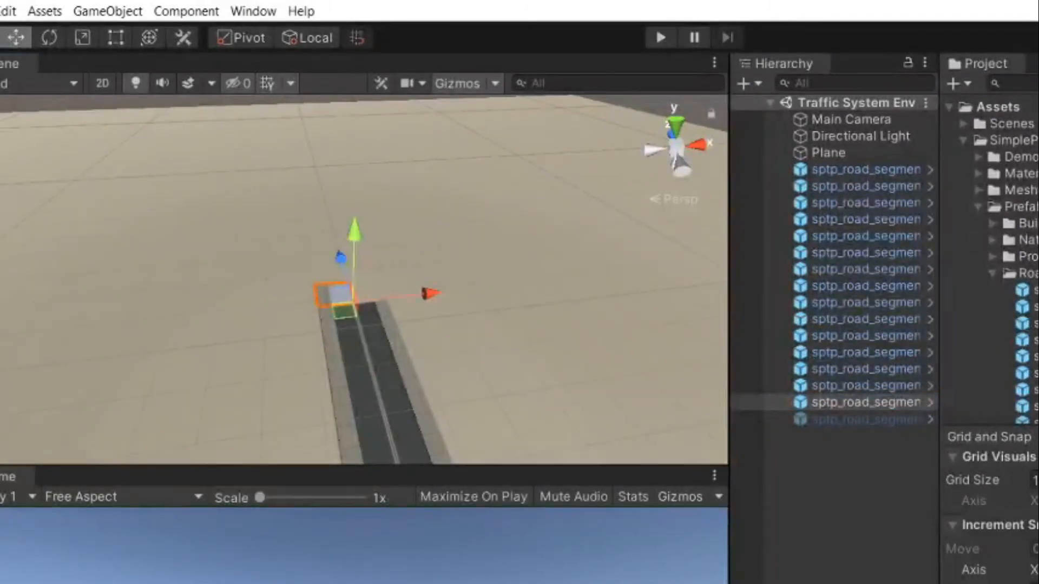
{"action": "scroll", "coordinate": [355, 246], "scroll_direction": "up", "scroll_amount": 6}
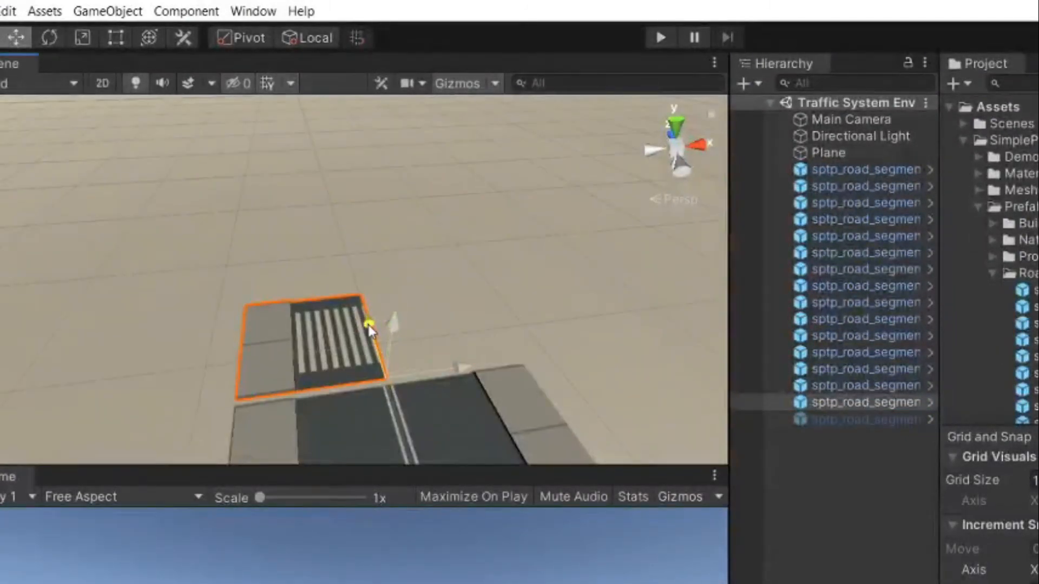
Duplicate the crosswalk segment, rotate the copy 180 degrees about Y, and snap it beside the first to span both lanes.
{"action": "left_click", "coordinate": [872, 403]}
{"action": "key", "text": "ctrl+d"}
{"action": "left_click", "coordinate": [1038, 198]}
{"action": "type", "text": "180"}
{"action": "left_click_drag", "start_coordinate": [405, 460], "coordinate": [368, 354]}
{"action": "left_click", "coordinate": [469, 342]}
{"action": "scroll", "coordinate": [469, 342], "scroll_direction": "up", "scroll_amount": 2}
{"action": "scroll", "coordinate": [469, 341], "scroll_direction": "down", "scroll_amount": 4}
{"action": "scroll", "coordinate": [471, 318], "scroll_direction": "up", "scroll_amount": 3}
Activate the remaining inactive L-shaped road segment and snap it to the far edge of the crosswalk.
{"action": "left_click_drag", "start_coordinate": [830, 420], "coordinate": [831, 450]}
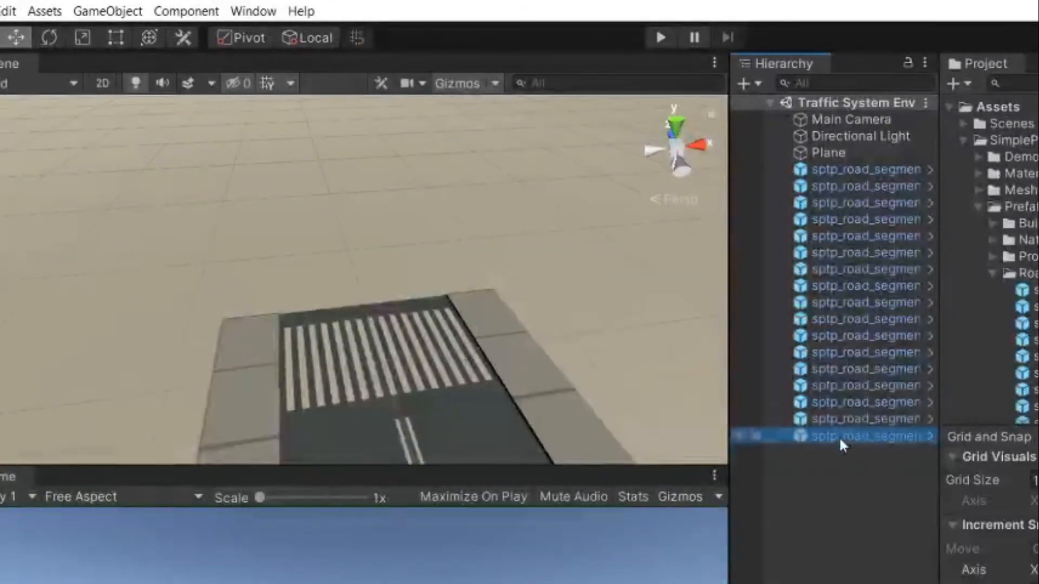
{"action": "left_click", "coordinate": [1038, 85]}
{"action": "left_click", "coordinate": [836, 437]}
{"action": "scroll", "coordinate": [427, 413], "scroll_direction": "down", "scroll_amount": 5}
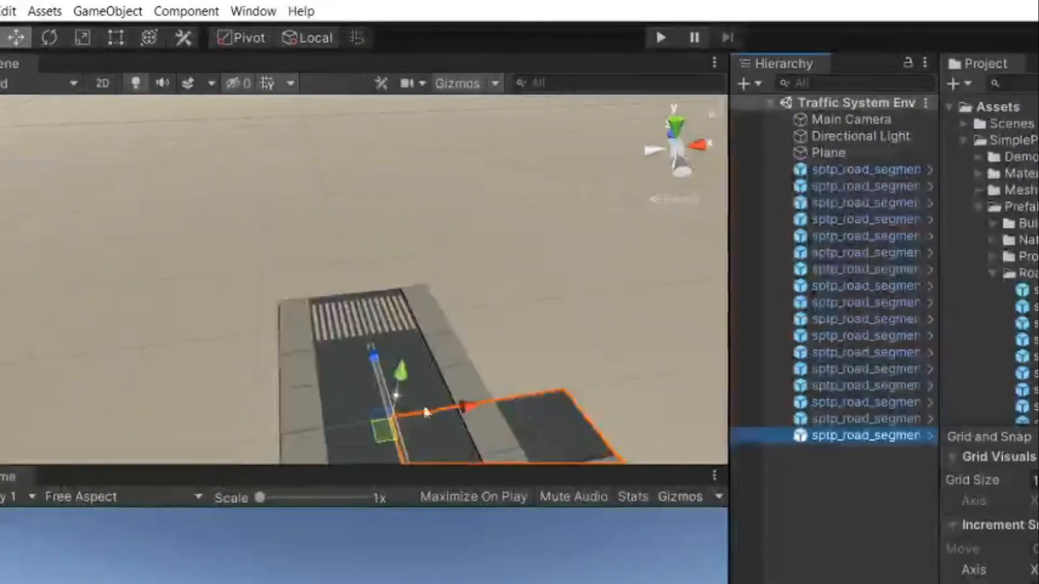
{"action": "left_click_drag", "start_coordinate": [352, 313], "coordinate": [326, 115]}
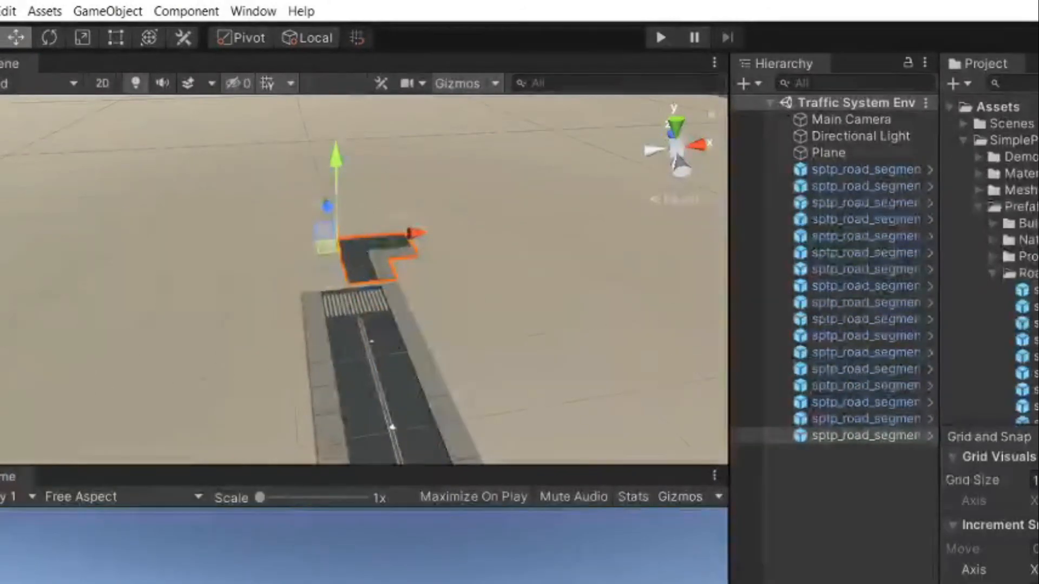
{"action": "scroll", "coordinate": [353, 353], "scroll_direction": "up", "scroll_amount": 5}
{"action": "left_click_drag", "start_coordinate": [329, 164], "coordinate": [330, 163]}
{"action": "left_click", "coordinate": [748, 550]}
{"action": "scroll", "coordinate": [409, 363], "scroll_direction": "down", "scroll_amount": 3}
Duplicate the L-shaped road segment, rotate the copy 180 degrees about Y, and place it against the first as part of the junction.
{"action": "left_click", "coordinate": [860, 436]}
{"action": "key", "text": "ctrl+d"}
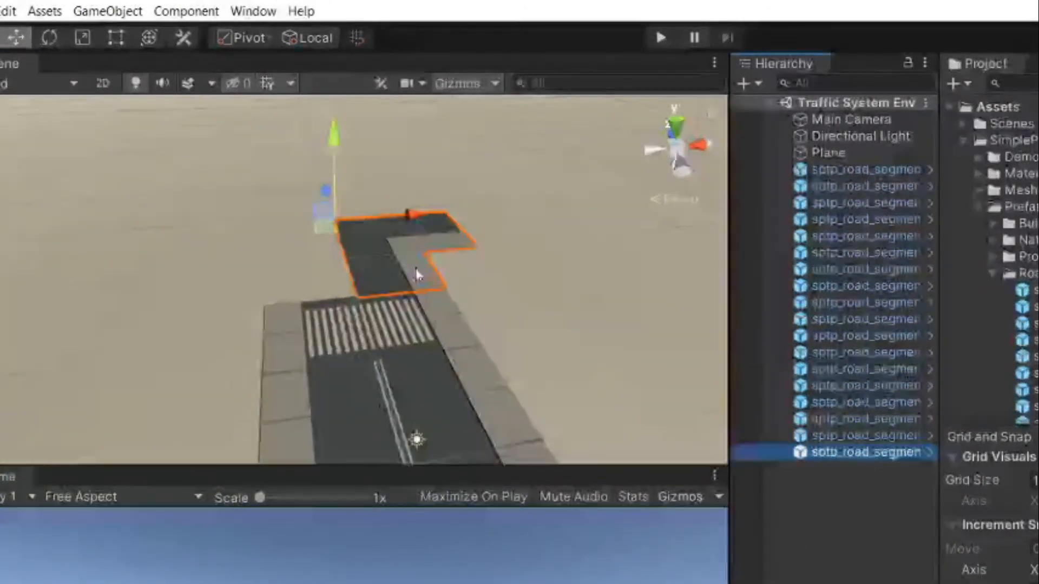
{"action": "type", "text": "180"}
{"action": "left_click_drag", "start_coordinate": [282, 218], "coordinate": [282, 263]}
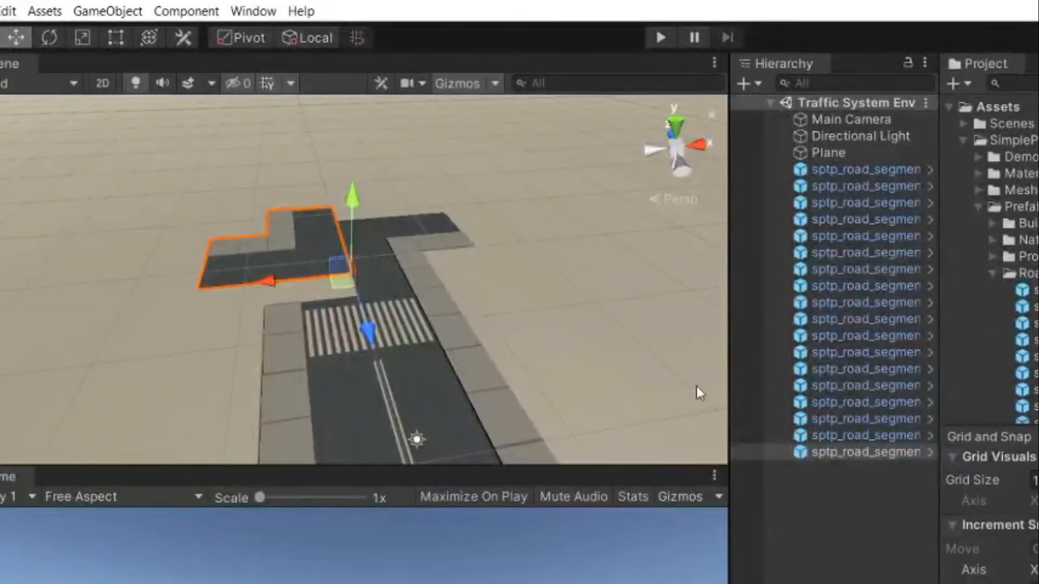
Browse the RoadSegments prefabs for a piece that fits the junction.
{"action": "left_click", "coordinate": [1037, 437]}
{"action": "left_click", "coordinate": [1034, 540]}
{"action": "left_click", "coordinate": [1035, 507]}
{"action": "key", "text": "Down"}
{"action": "key", "text": "Up"}
{"action": "key", "text": "Up"}
{"action": "key", "text": "Down"}
{"action": "key", "text": "Down"}
{"action": "key", "text": "Down"}
{"action": "key", "text": "Down"}
{"action": "key", "text": "Down"}
{"action": "key", "text": "Down"}
{"action": "key", "text": "Down"}
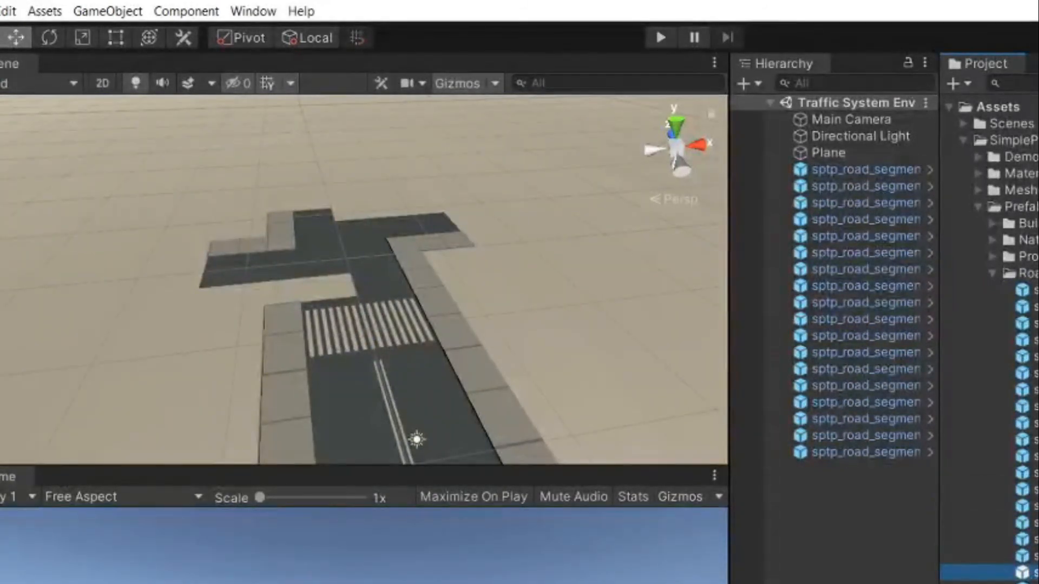
{"action": "key", "text": "Up"}
{"action": "key", "text": "Up"}
{"action": "key", "text": "Up"}
{"action": "key", "text": "Up"}
{"action": "key", "text": "Up"}
{"action": "key", "text": "Up"}
{"action": "key", "text": "Up"}
{"action": "key", "text": "Up"}
{"action": "key", "text": "Up"}
{"action": "key", "text": "Up"}
{"action": "key", "text": "Up"}
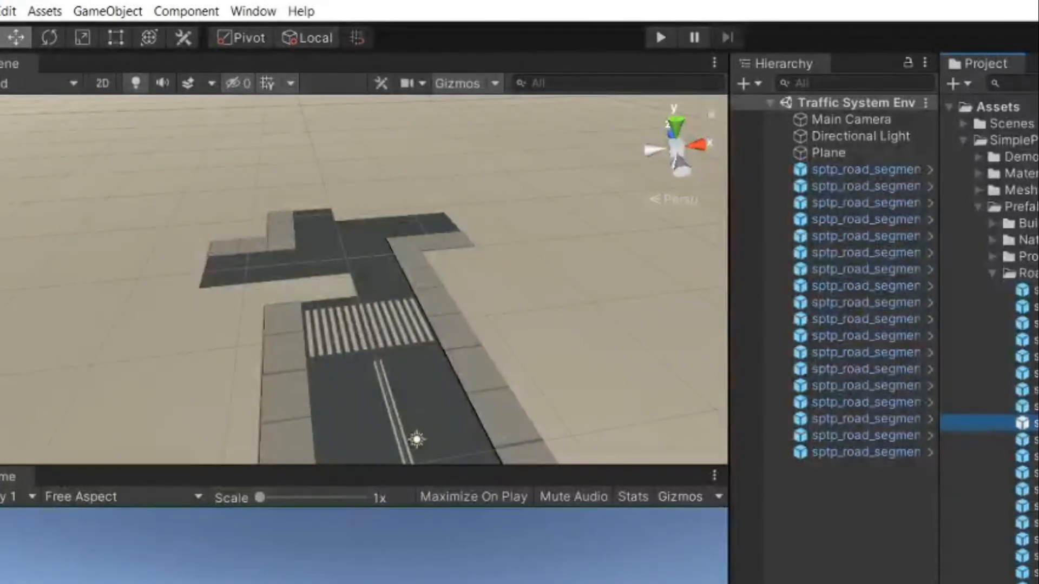
{"action": "key", "text": "Up"}
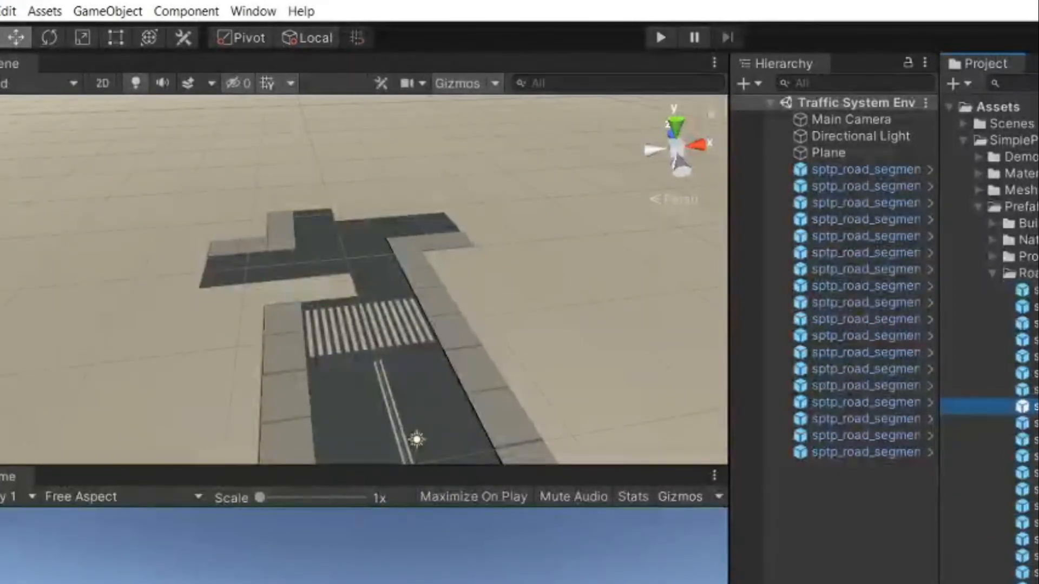
Replace the rotated L-shaped duplicate with a corner road prefab and move it beside the remaining L-shaped segment beyond the crosswalk.
{"action": "left_click_drag", "start_coordinate": [1028, 406], "coordinate": [867, 476]}
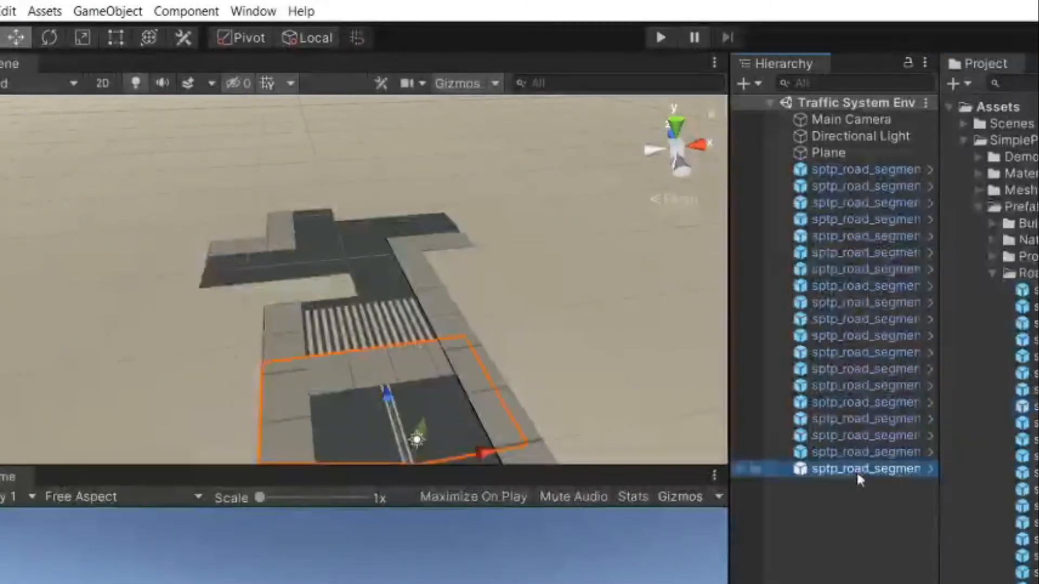
{"action": "left_click", "coordinate": [858, 454]}
{"action": "key", "text": "Delete"}
{"action": "left_click", "coordinate": [847, 458]}
{"action": "scroll", "coordinate": [501, 394], "scroll_direction": "down", "scroll_amount": 4}
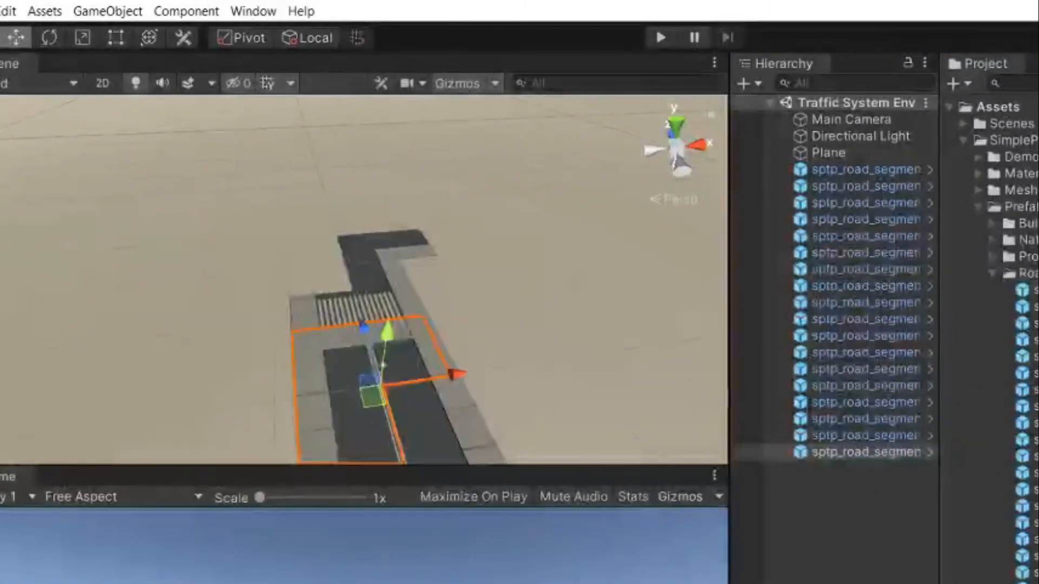
{"action": "scroll", "coordinate": [502, 395], "scroll_direction": "down", "scroll_amount": 3}
{"action": "left_click_drag", "start_coordinate": [378, 393], "coordinate": [325, 183]}
{"action": "scroll", "coordinate": [321, 184], "scroll_direction": "up", "scroll_amount": 3}
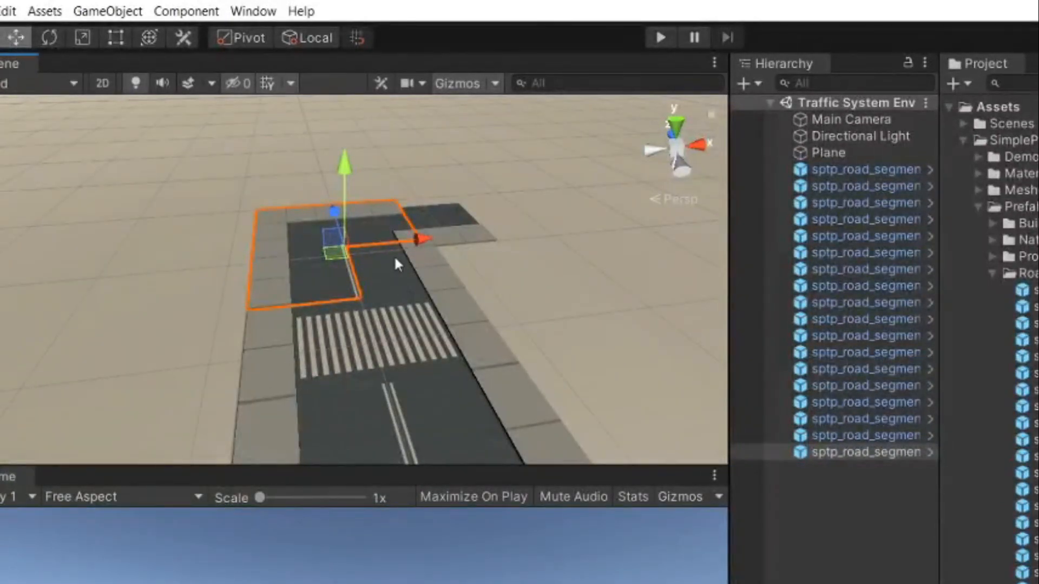
Examine the RoadSegments prefabs again for an alternative to the placed corner piece.
{"action": "left_click", "coordinate": [864, 453]}
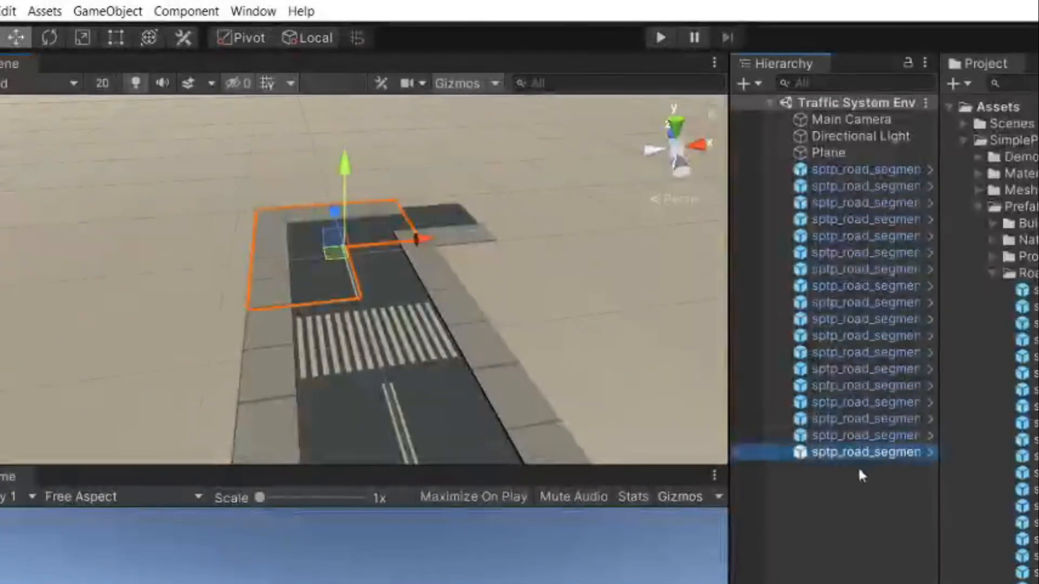
{"action": "left_click", "coordinate": [1034, 573]}
{"action": "key", "text": "Up"}
{"action": "key", "text": "Up"}
{"action": "key", "text": "Up"}
{"action": "key", "text": "Up"}
{"action": "key", "text": "Up"}
{"action": "key", "text": "Up"}
{"action": "key", "text": "Up"}
{"action": "key", "text": "Up"}
{"action": "key", "text": "Up"}
{"action": "key", "text": "Up"}
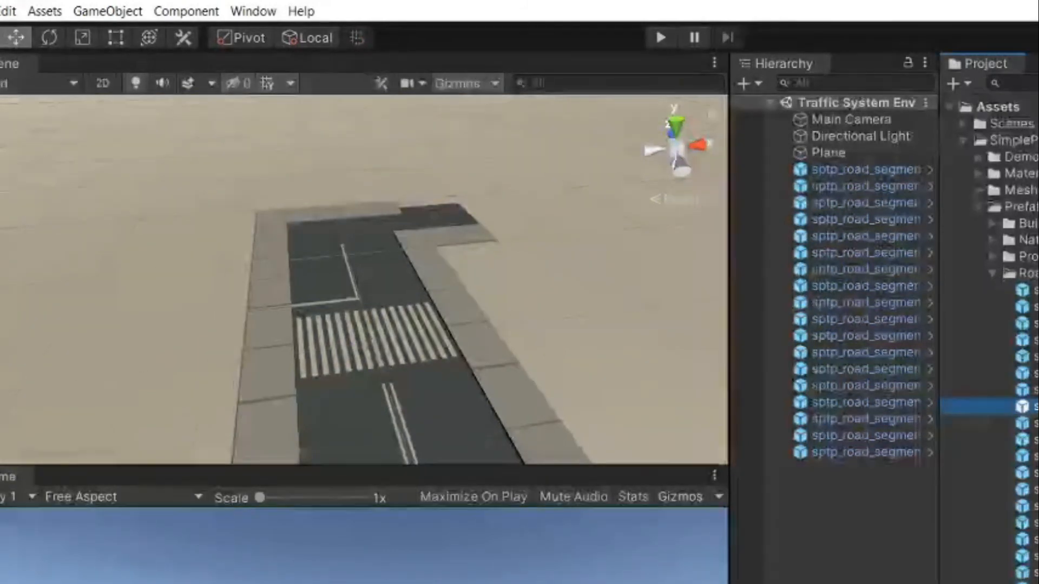
Delete the corner piece and move the newly added junction segment to the open lane beyond the crosswalk.
{"action": "left_click", "coordinate": [871, 457]}
{"action": "key", "text": "Delete"}
{"action": "left_click", "coordinate": [870, 457]}
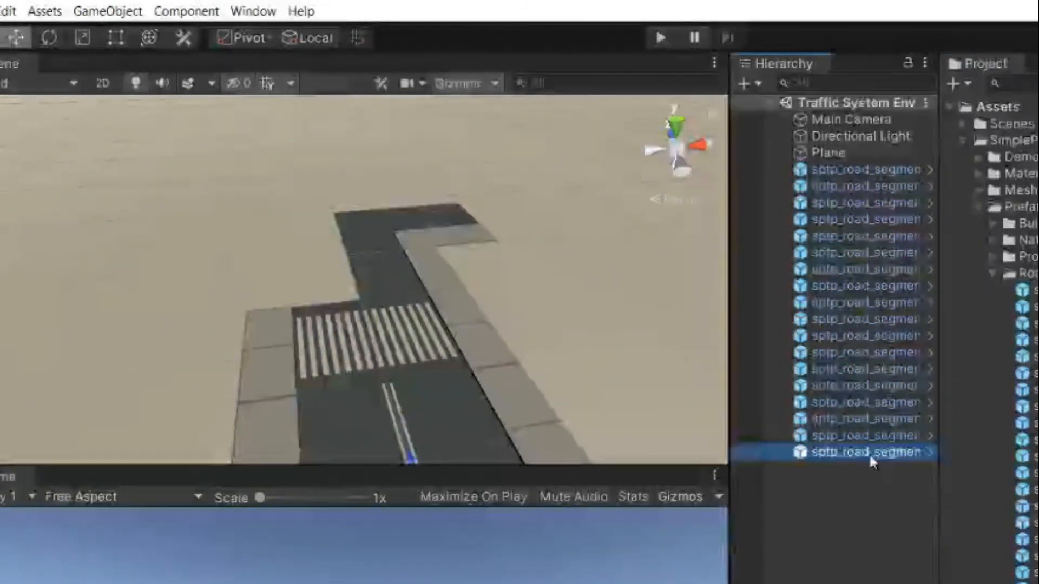
{"action": "scroll", "coordinate": [347, 341], "scroll_direction": "down", "scroll_amount": 3}
{"action": "left_click_drag", "start_coordinate": [373, 361], "coordinate": [273, 111]}
{"action": "left_click_drag", "start_coordinate": [416, 226], "coordinate": [353, 226]}
{"action": "scroll", "coordinate": [309, 263], "scroll_direction": "up", "scroll_amount": 5}
Set the new segment's Y rotation to 90 degrees and align it against the L-shaped segment to form the T-junction.
{"action": "scroll", "coordinate": [308, 260], "scroll_direction": "down", "scroll_amount": 1}
{"action": "left_click_drag", "start_coordinate": [229, 179], "coordinate": [229, 169]}
{"action": "type", "text": "180"}
{"action": "key", "text": "BackSpace"}
{"action": "key", "text": "BackSpace"}
{"action": "key", "text": "BackSpace"}
{"action": "type", "text": "90"}
{"action": "left_click_drag", "start_coordinate": [309, 195], "coordinate": [416, 191]}
{"action": "left_click_drag", "start_coordinate": [340, 218], "coordinate": [346, 222]}
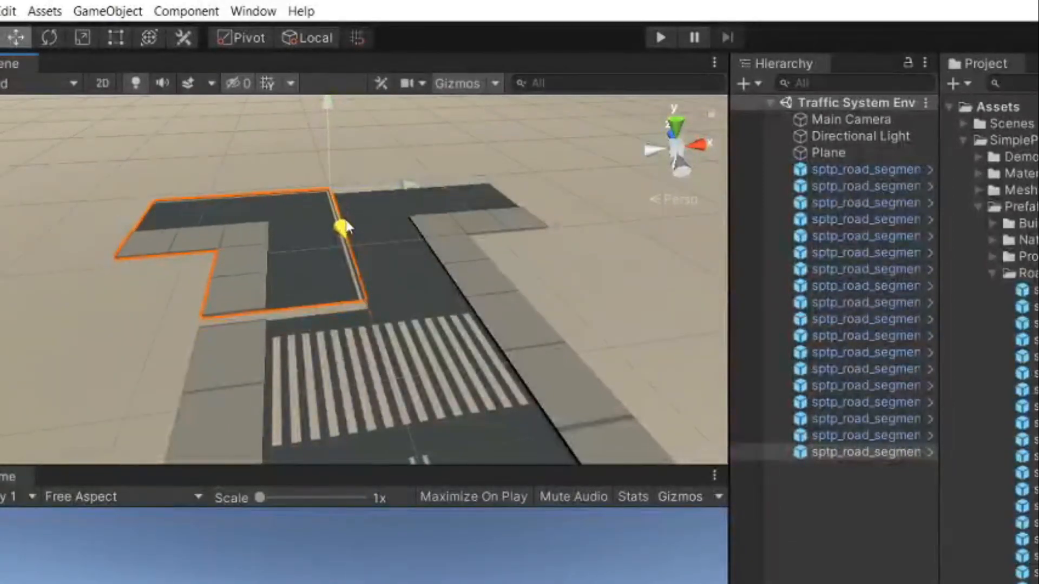
{"action": "scroll", "coordinate": [303, 260], "scroll_direction": "up", "scroll_amount": 5}
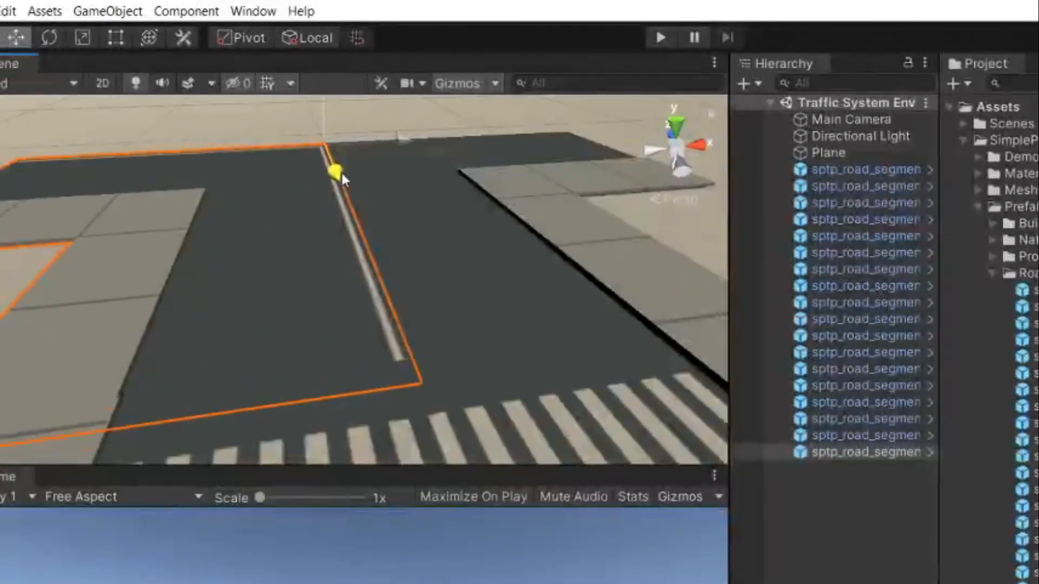
{"action": "scroll", "coordinate": [342, 169], "scroll_direction": "down", "scroll_amount": 8}
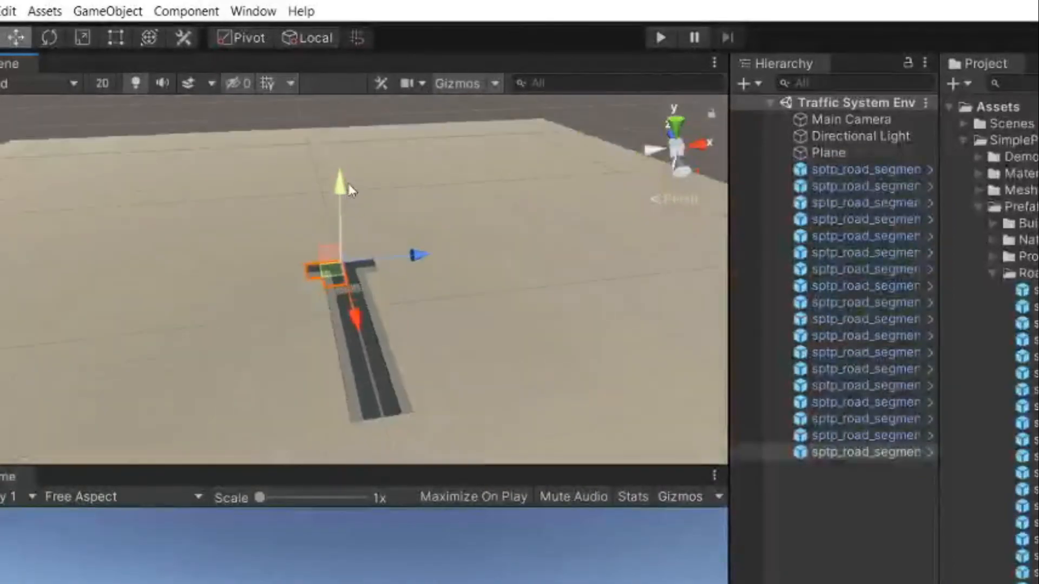
{"action": "left_click", "coordinate": [414, 247]}
{"action": "scroll", "coordinate": [414, 247], "scroll_direction": "up", "scroll_amount": 5}
{"action": "scroll", "coordinate": [414, 245], "scroll_direction": "down", "scroll_amount": 4}
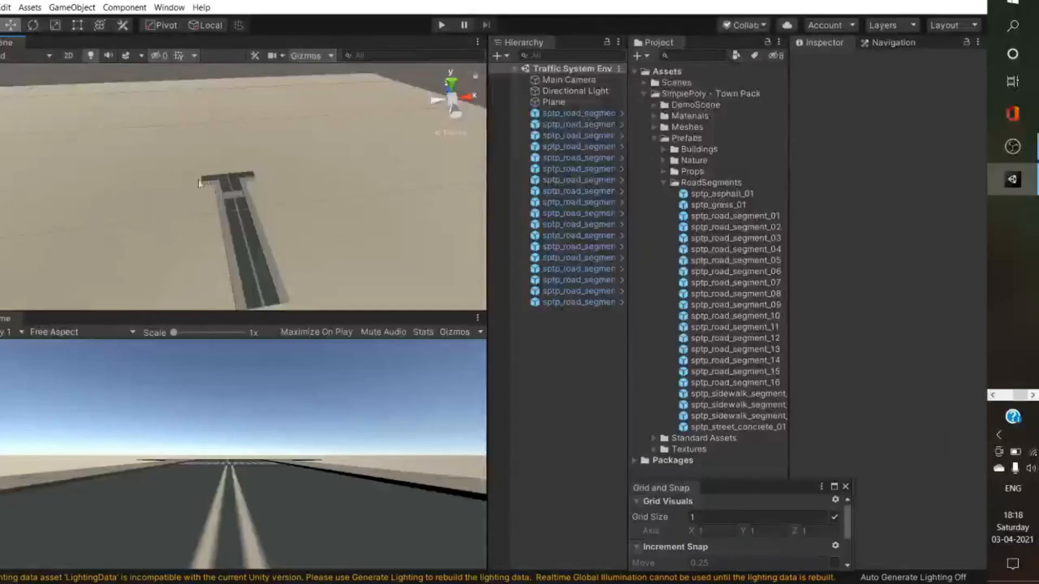
{"action": "scroll", "coordinate": [226, 228], "scroll_direction": "down", "scroll_amount": 2}
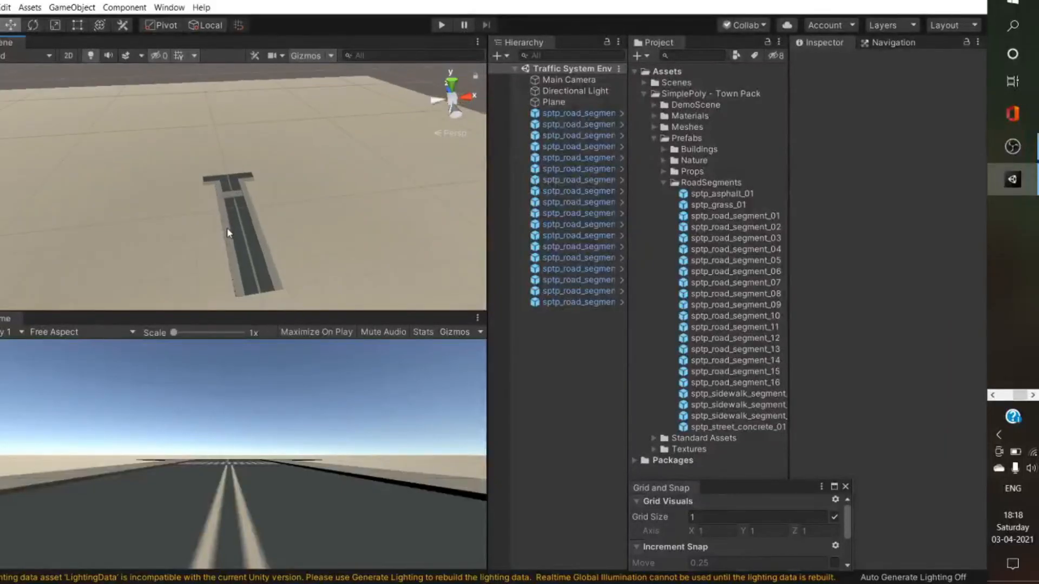